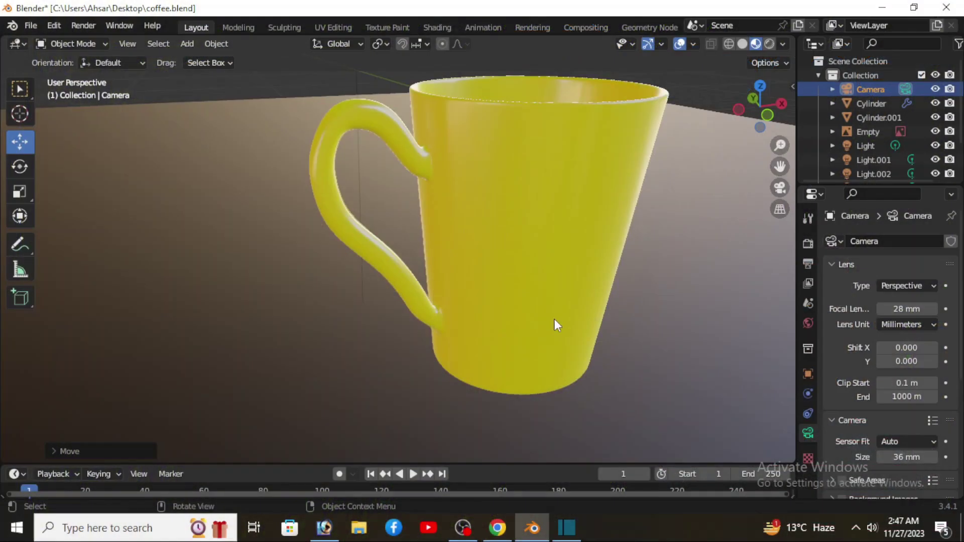
# Inspect the finished yellow mug from the front, in perspective, and in material preview
pyautogui.moveTo(555, 318); pyautogui.dragTo(520, 335, button='middle')
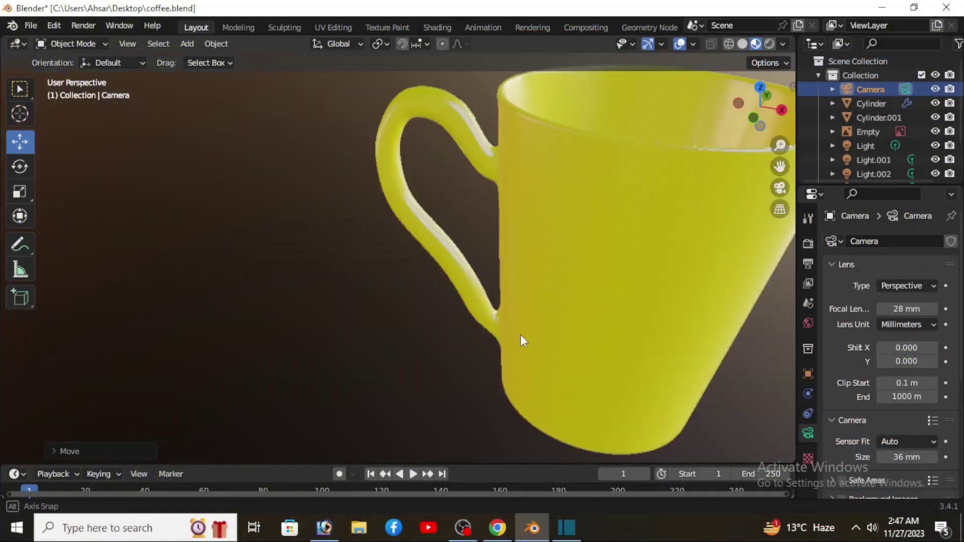
pyautogui.scroll(2, 520, 335)
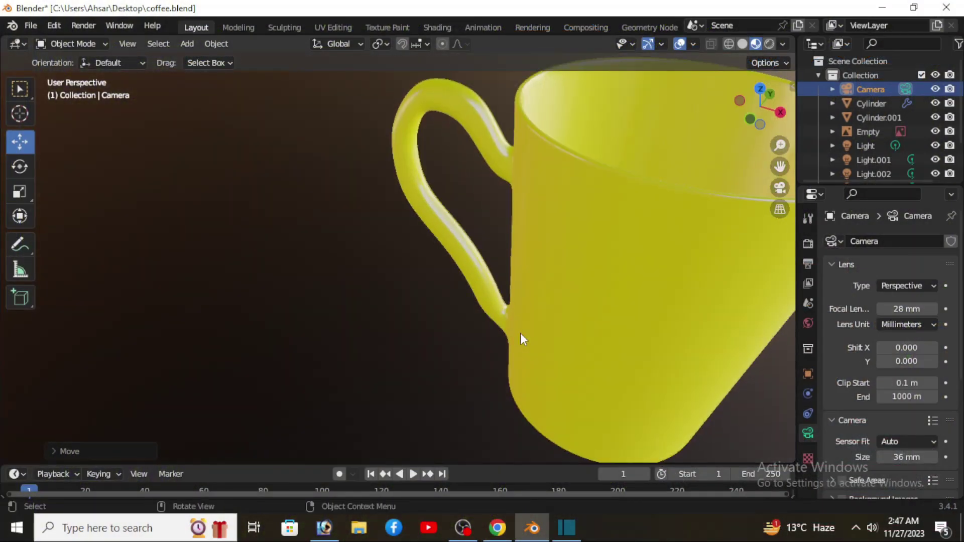
pyautogui.press('KP_1')
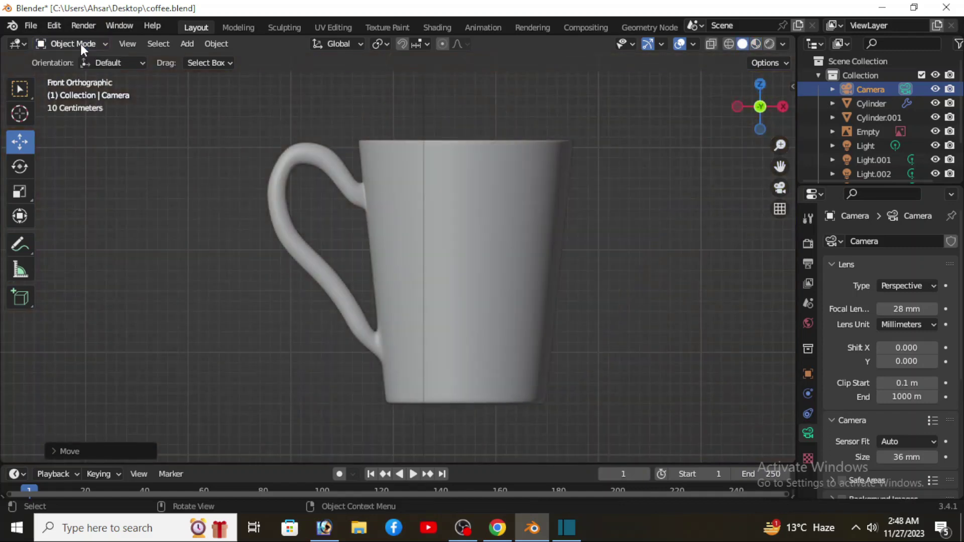
pyautogui.press('KP_5')
pyautogui.moveTo(454, 238)
pyautogui.mouseDown(button='middle')
pyautogui.moveTo(474, 277)
pyautogui.moveTo(499, 261)
pyautogui.moveTo(609, 236)
pyautogui.moveTo(636, 255)
pyautogui.moveTo(525, 256)
pyautogui.moveTo(459, 231)
pyautogui.moveTo(448, 174)
pyautogui.mouseUp(button='middle')
pyautogui.press('z')
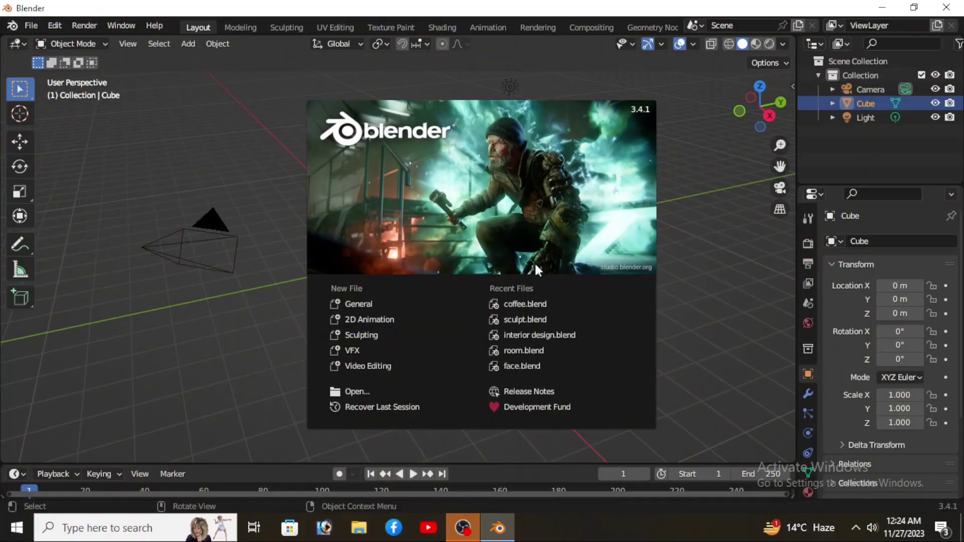
# Delete the default cube and switch to a straight front orthographic view
pyautogui.click(682, 230)
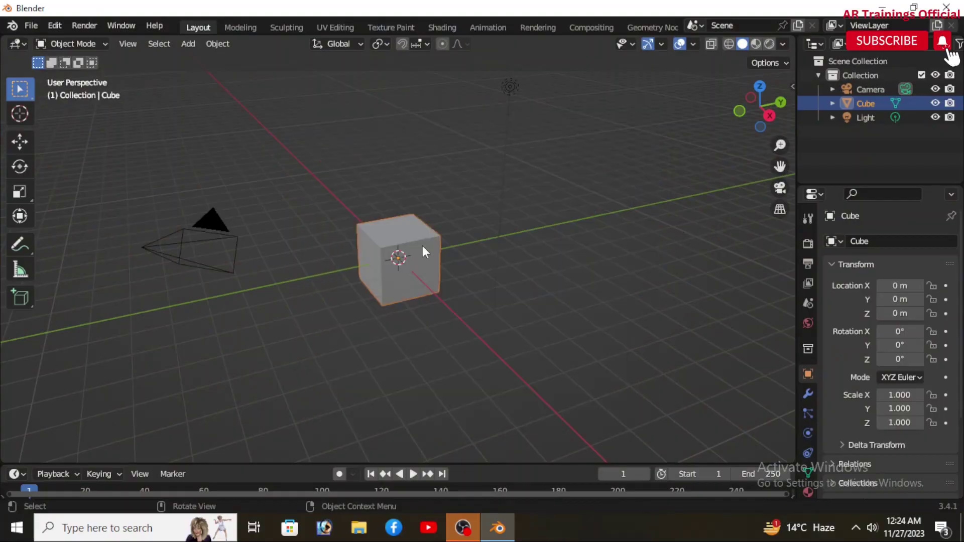
pyautogui.press('Delete')
pyautogui.click(779, 103)
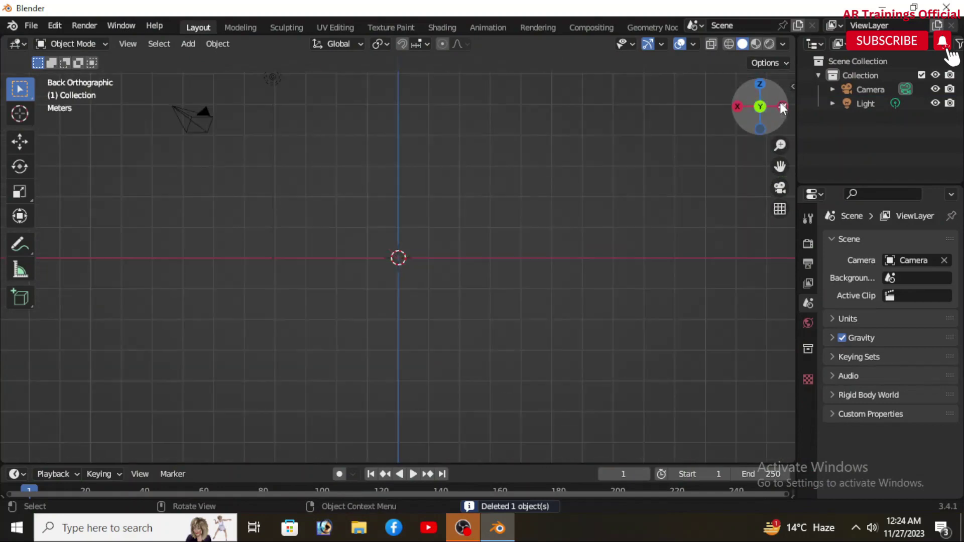
pyautogui.keyDown('alt'); pyautogui.moveTo(573, 91); pyautogui.dragTo(230, 63, button='middle'); pyautogui.keyUp('alt')
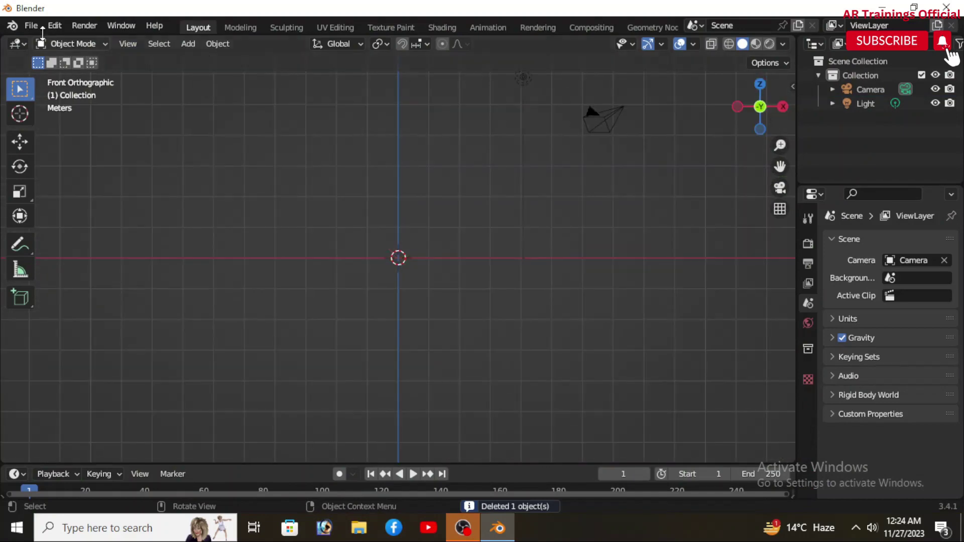
# Confirm the Import Images as Planes add-on is enabled in Preferences
pyautogui.click(55, 25)
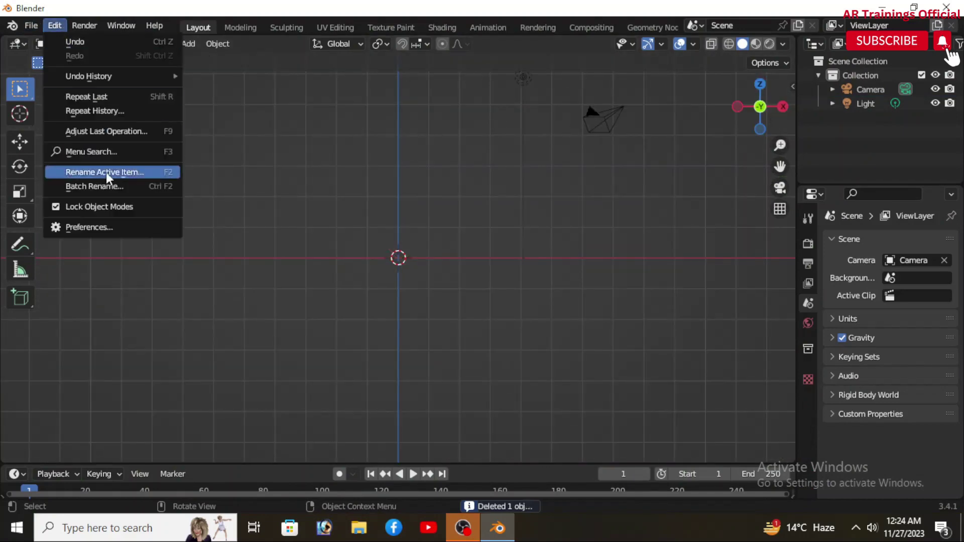
pyautogui.click(111, 227)
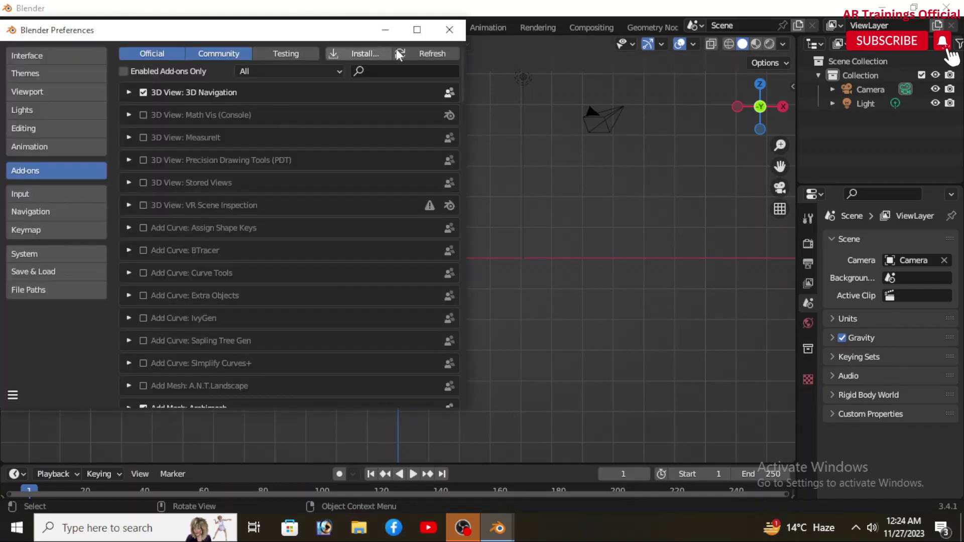
pyautogui.click(403, 75)
pyautogui.write('i')
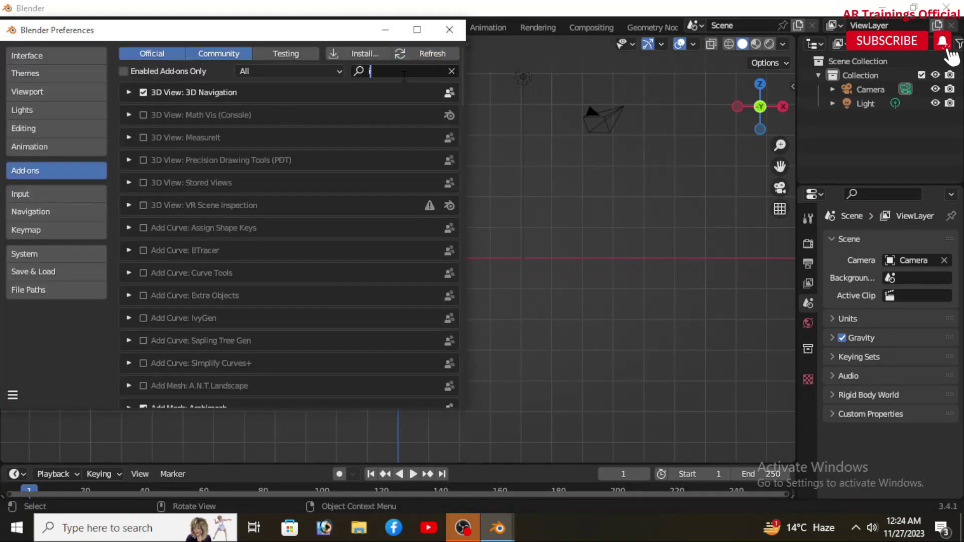
pyautogui.write('mage')
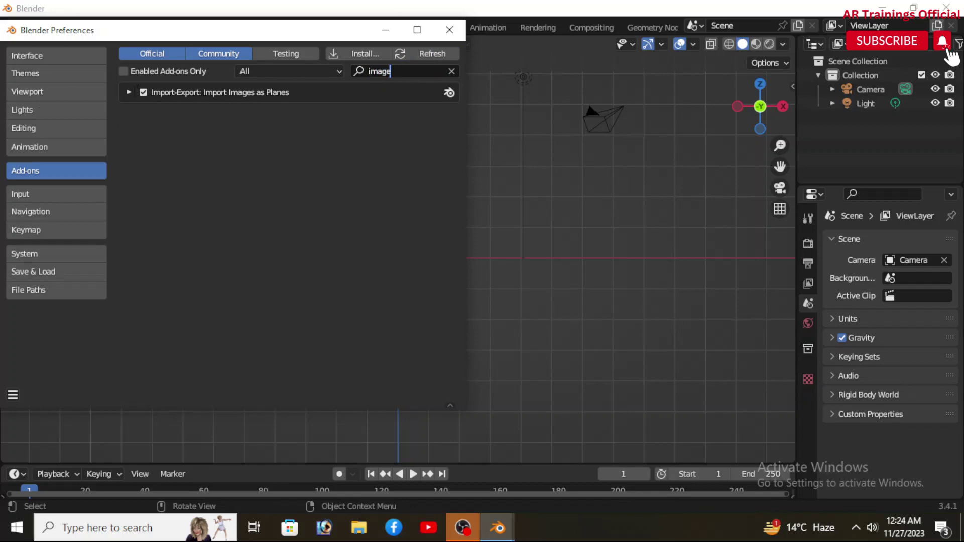
pyautogui.click(129, 92)
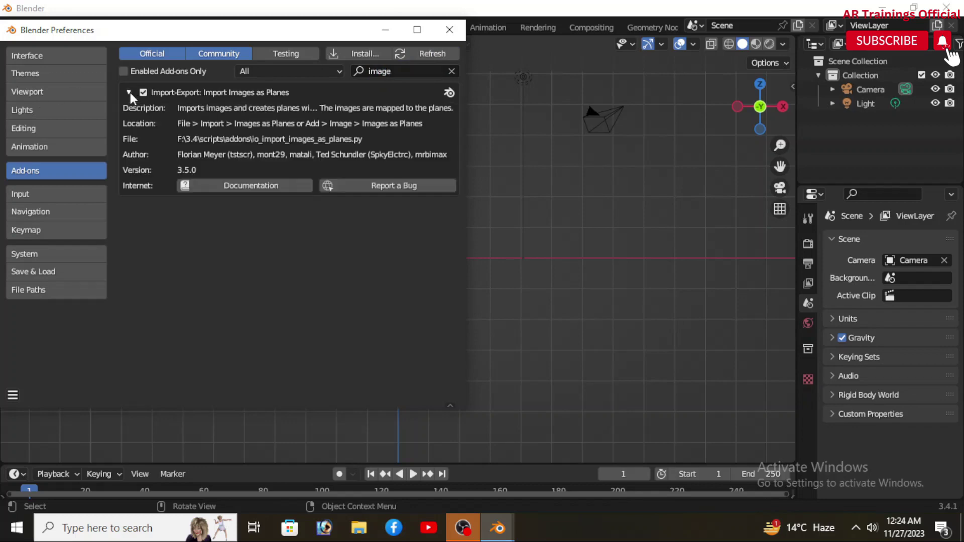
pyautogui.click(450, 29)
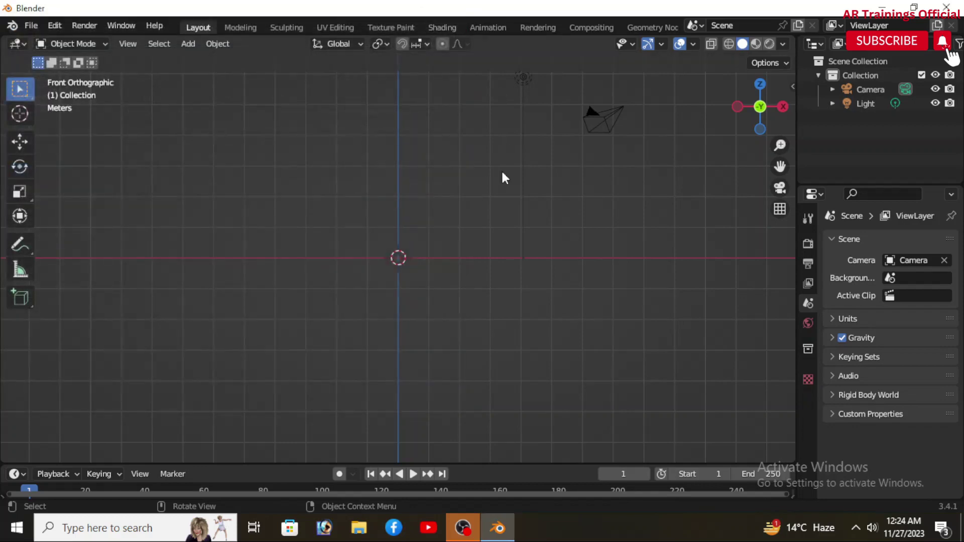
# Add the white cup photo from Downloads as a reference image
pyautogui.hotkey('shift', 'a')
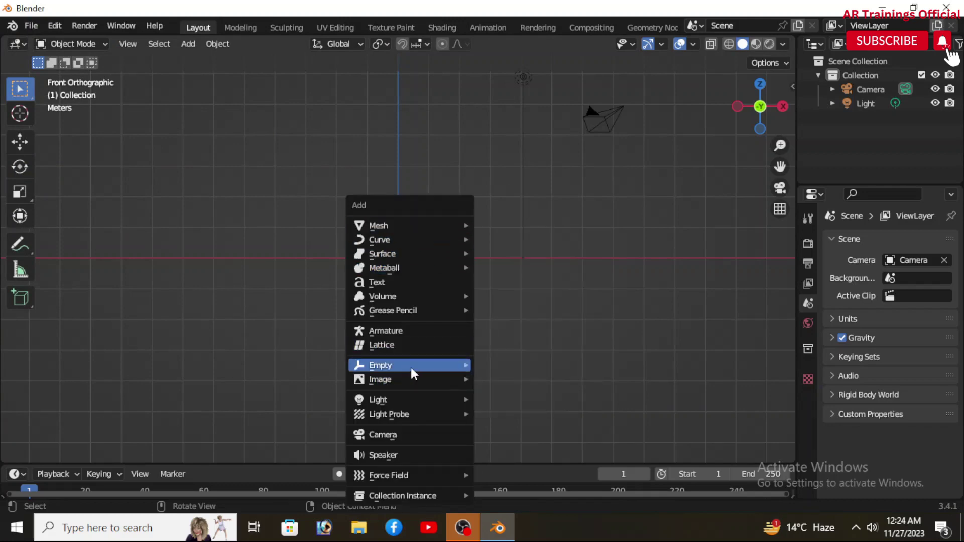
pyautogui.moveTo(381, 379)
pyautogui.click(491, 375)
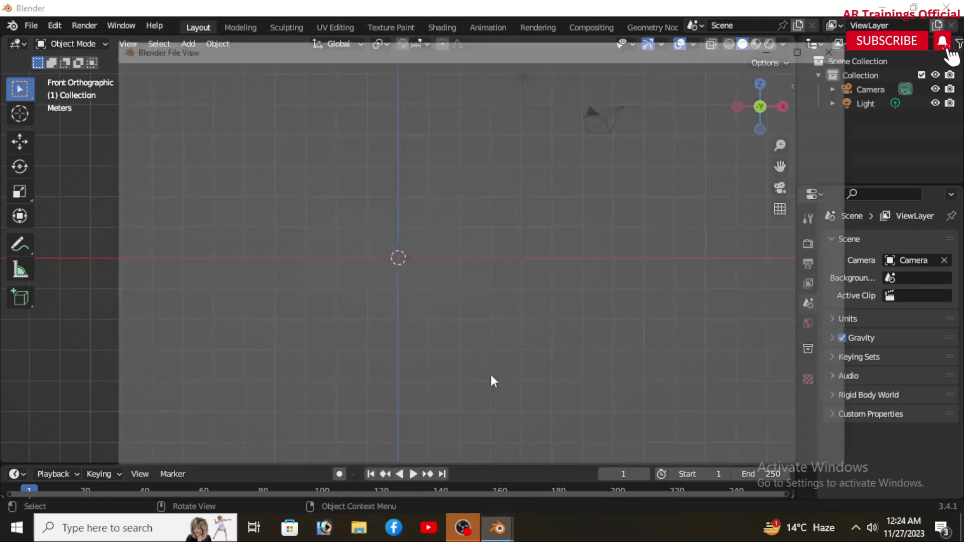
pyautogui.click(154, 223)
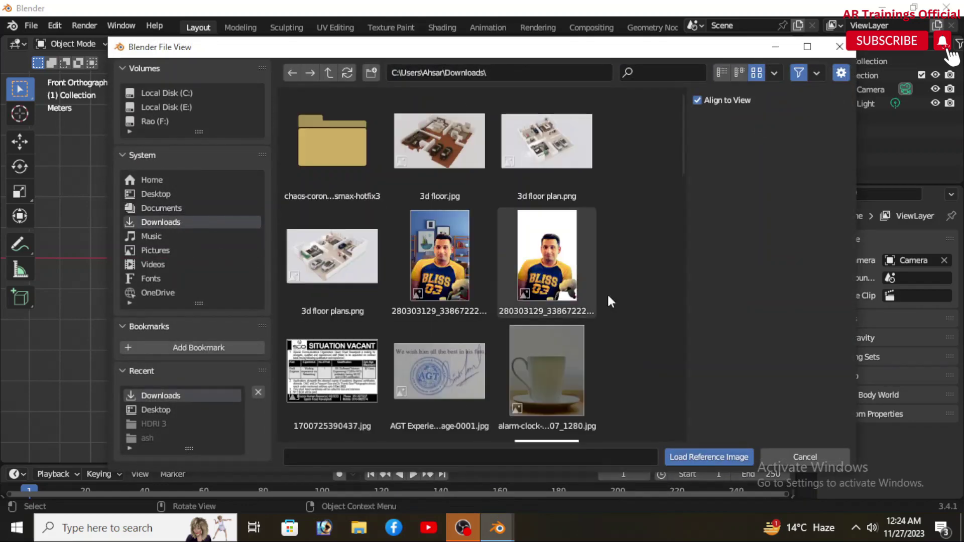
pyautogui.click(549, 352)
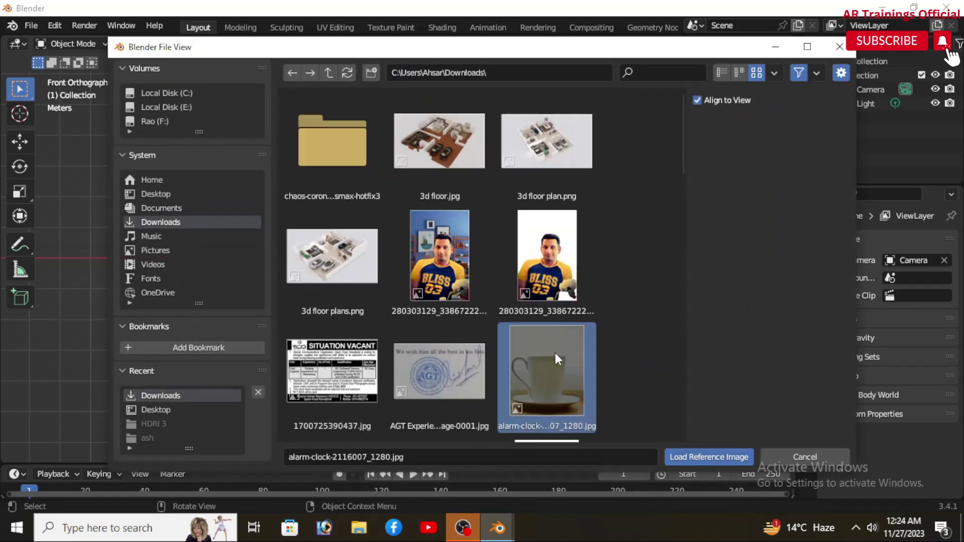
pyautogui.doubleClick(555, 352)
pyautogui.scroll(2, 366, 260)
pyautogui.scroll(1, 365, 260)
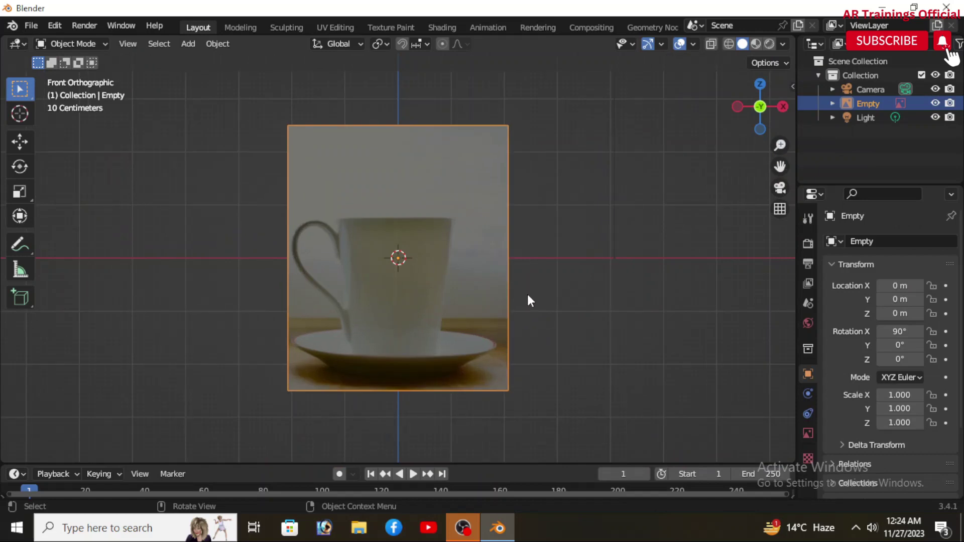
pyautogui.scroll(-1, 548, 326)
# Raise the cup reference image along Z until its base sits on the ground line
pyautogui.moveTo(570, 355); pyautogui.dragTo(436, 283)
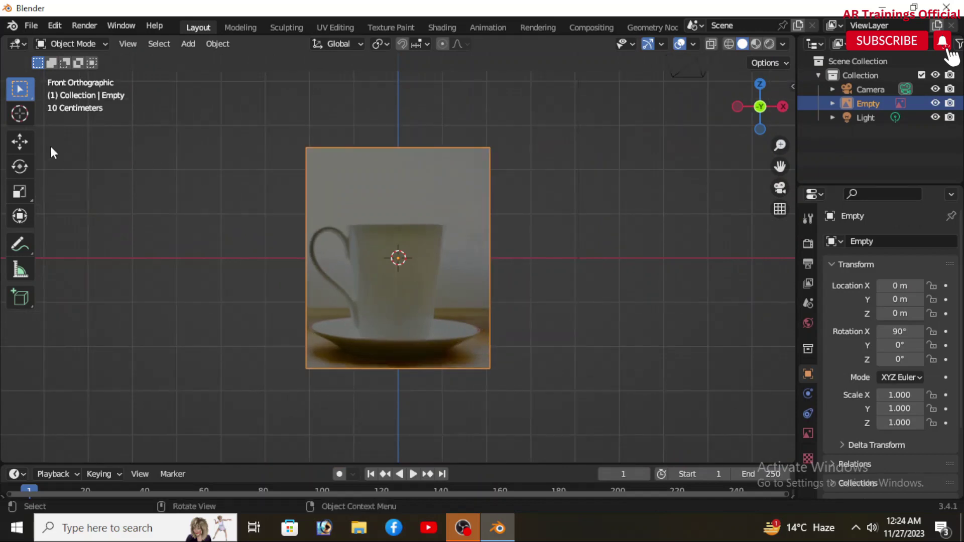
pyautogui.click(31, 143)
pyautogui.scroll(2, 398, 219)
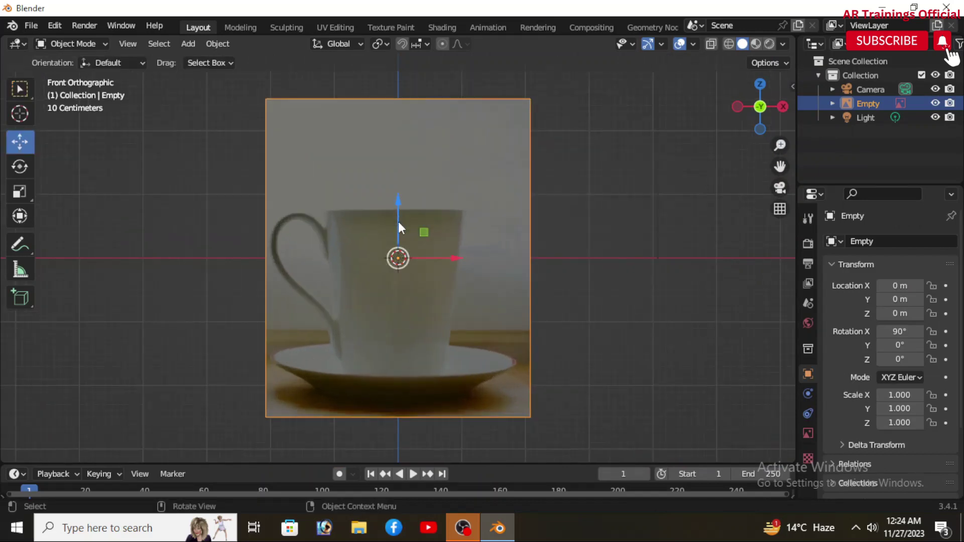
pyautogui.moveTo(398, 221); pyautogui.dragTo(380, 61)
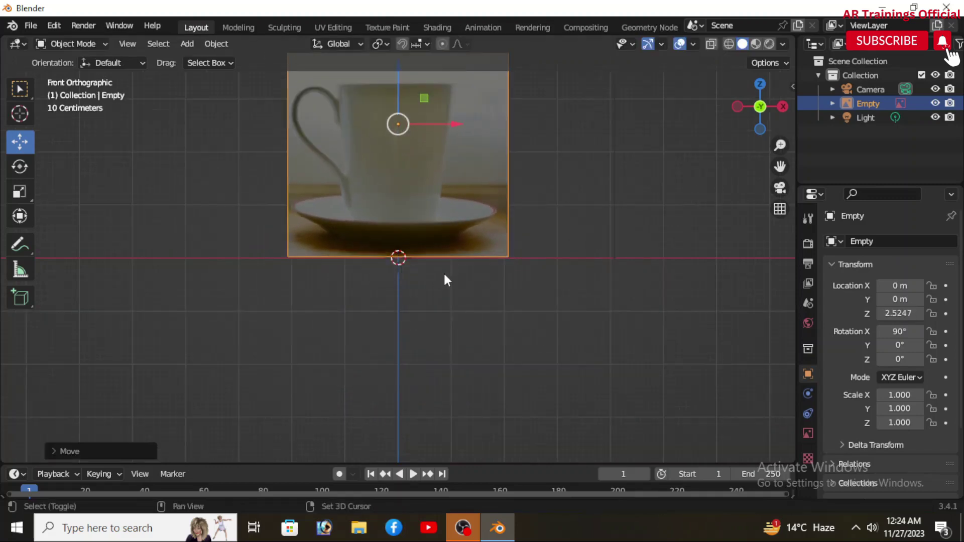
pyautogui.keyDown('shift'); pyautogui.moveTo(433, 245); pyautogui.dragTo(453, 376, button='middle'); pyautogui.keyUp('shift')
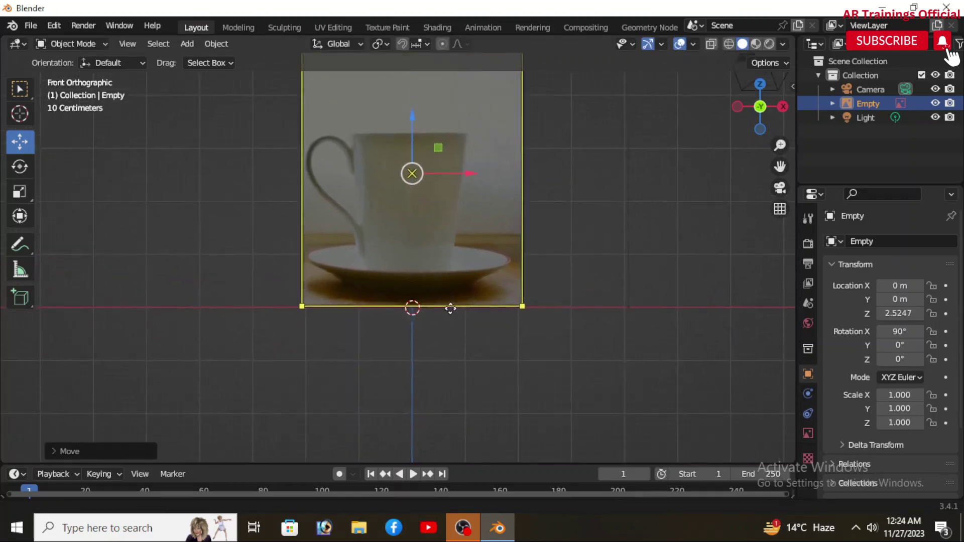
pyautogui.scroll(1, 420, 327)
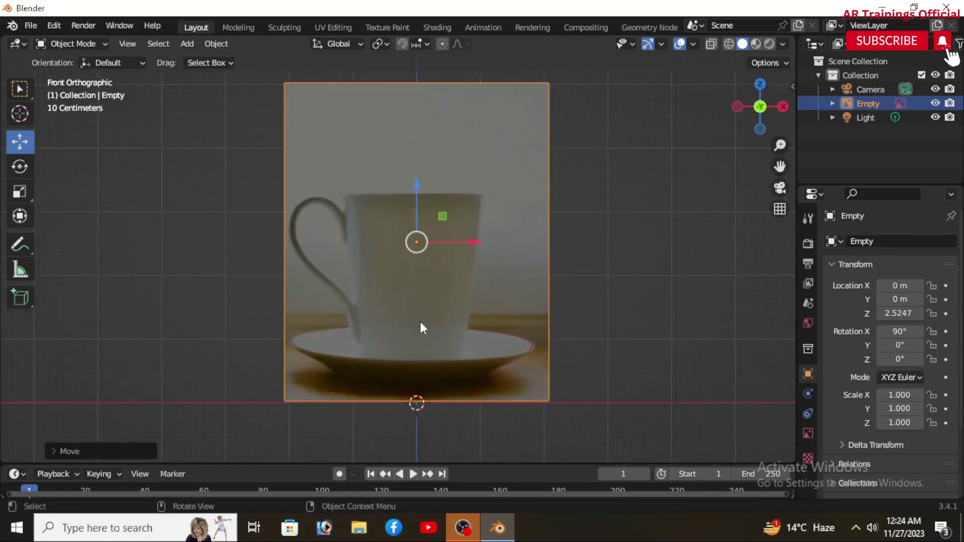
pyautogui.hotkey('shift', 'a')
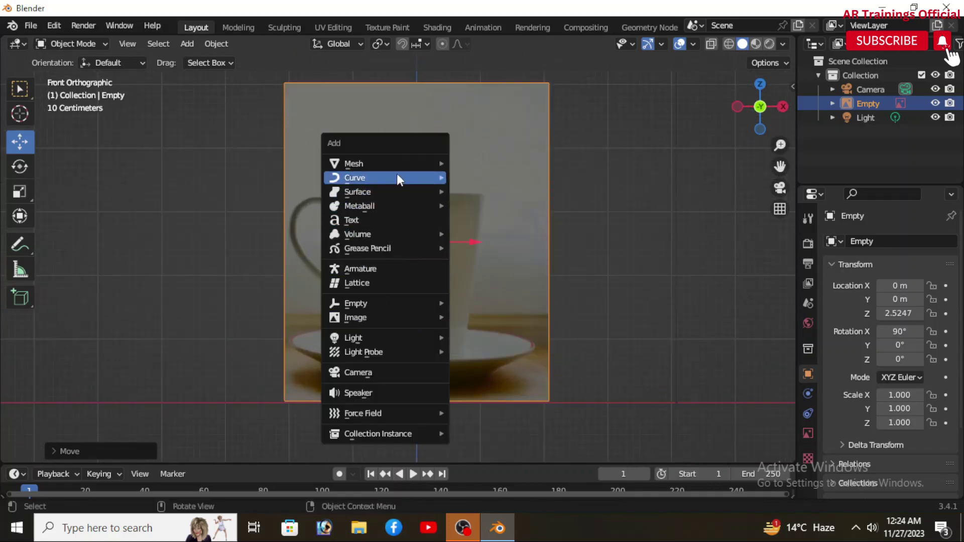
# Add a cylinder over the cup photo and stretch it vertically to the cup's height
pyautogui.moveTo(354, 164)
pyautogui.click(490, 234)
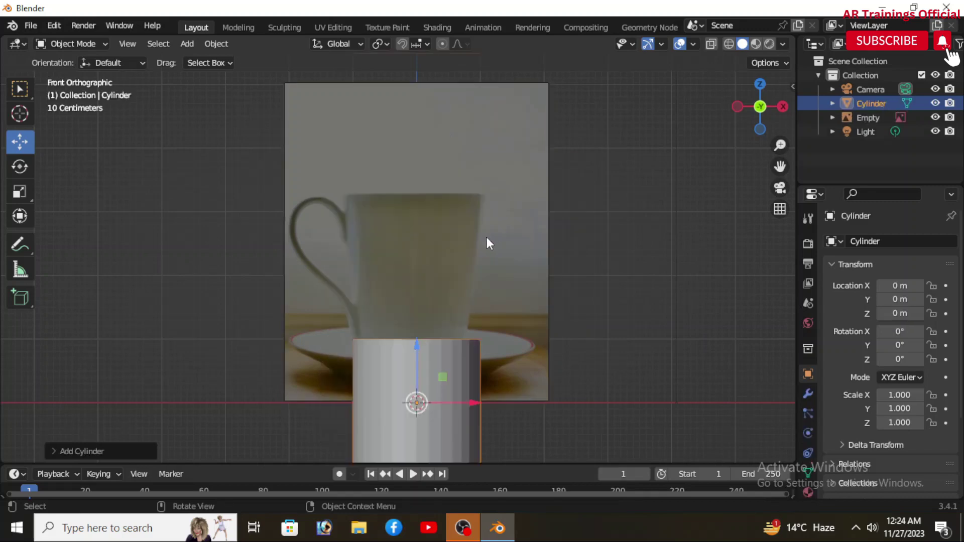
pyautogui.moveTo(413, 349); pyautogui.dragTo(397, 208)
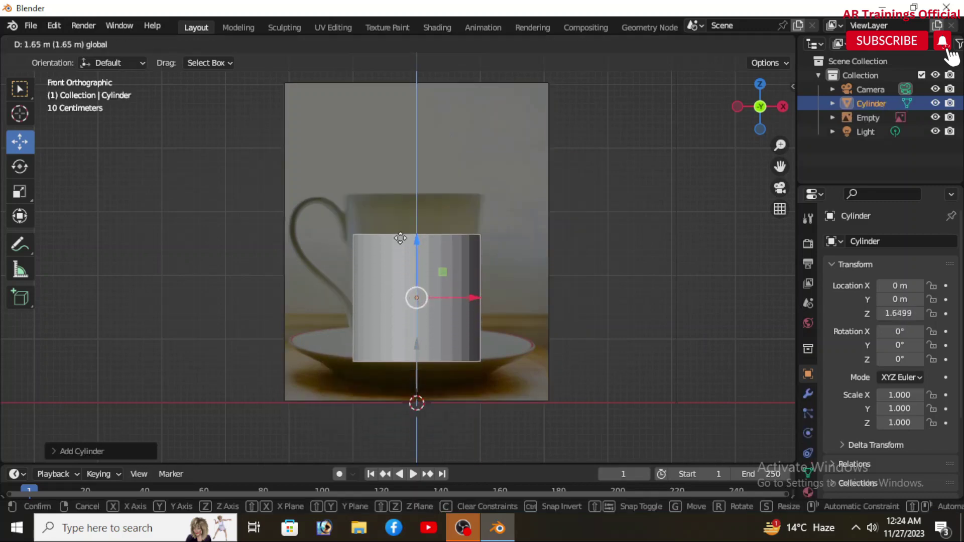
pyautogui.press('s')
pyautogui.press('z')
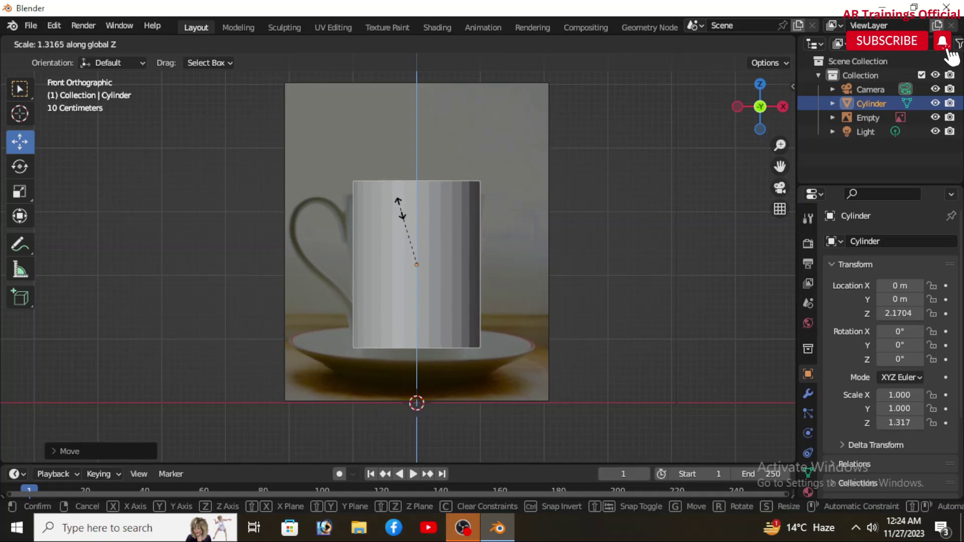
pyautogui.click(403, 208)
pyautogui.moveTo(415, 211); pyautogui.dragTo(414, 224)
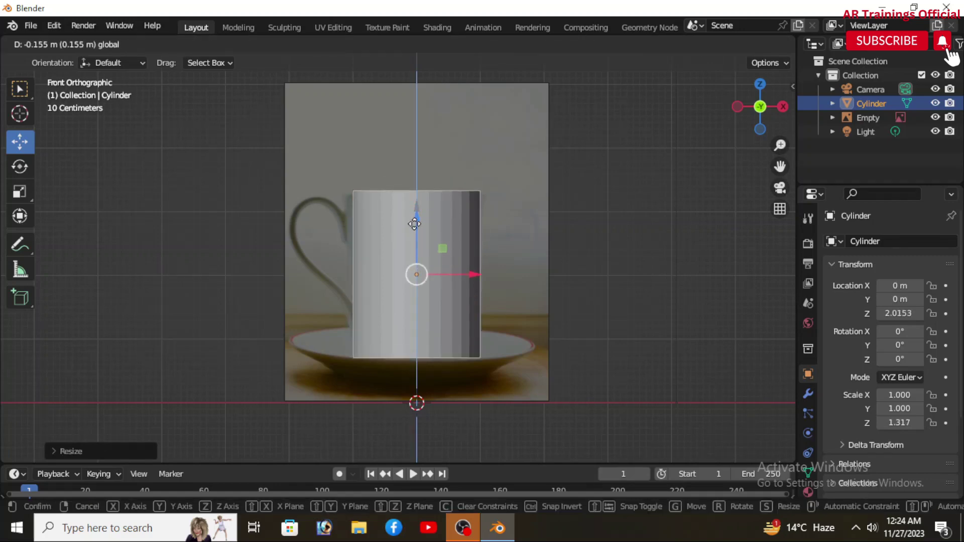
pyautogui.moveTo(414, 224); pyautogui.dragTo(414, 224)
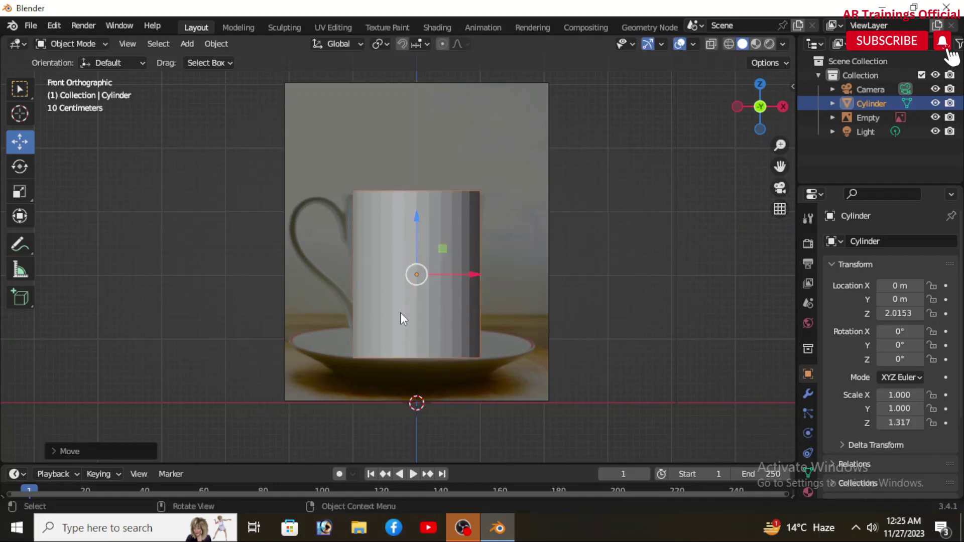
# Widen the cylinder along X, using see-through and solid shading to compare with the photo
pyautogui.scroll(1, 501, 243)
pyautogui.click(728, 42)
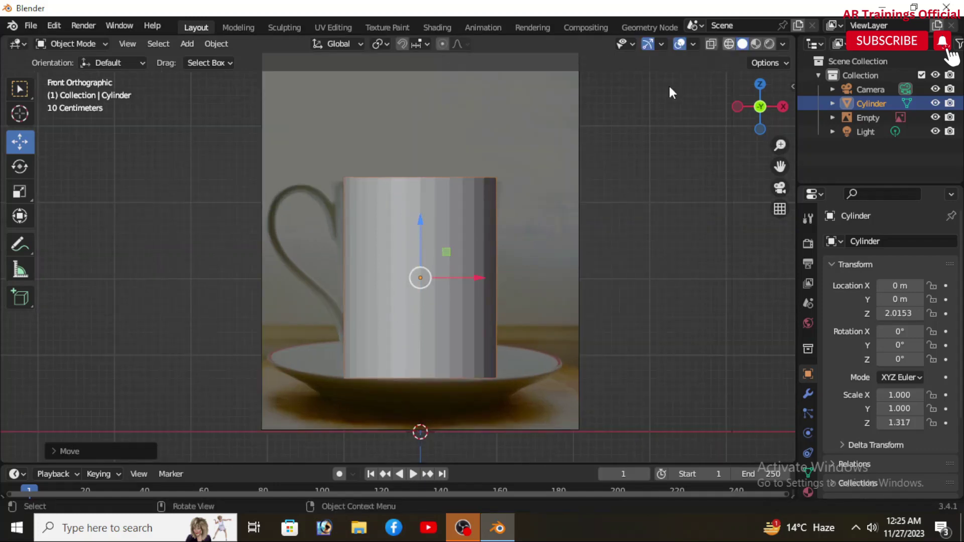
pyautogui.scroll(1, 447, 279)
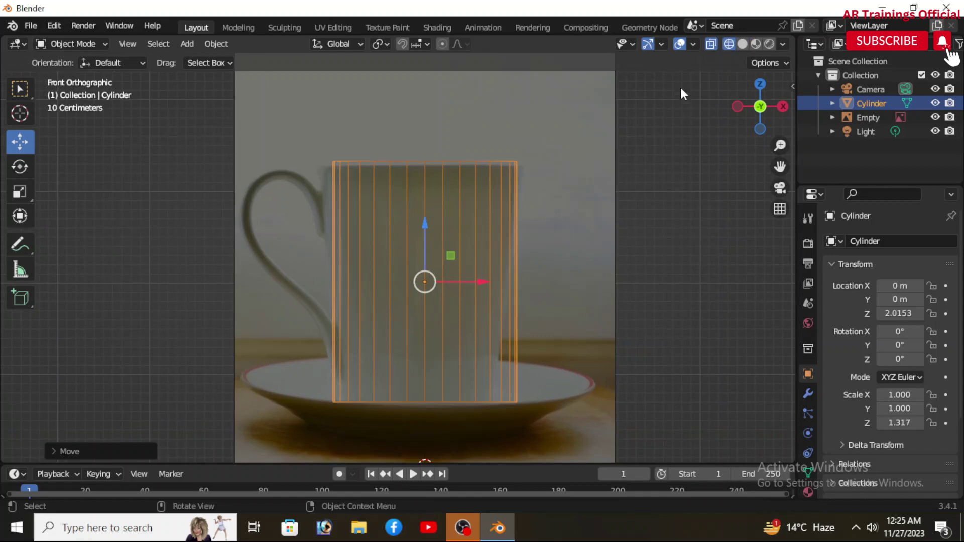
pyautogui.click(741, 46)
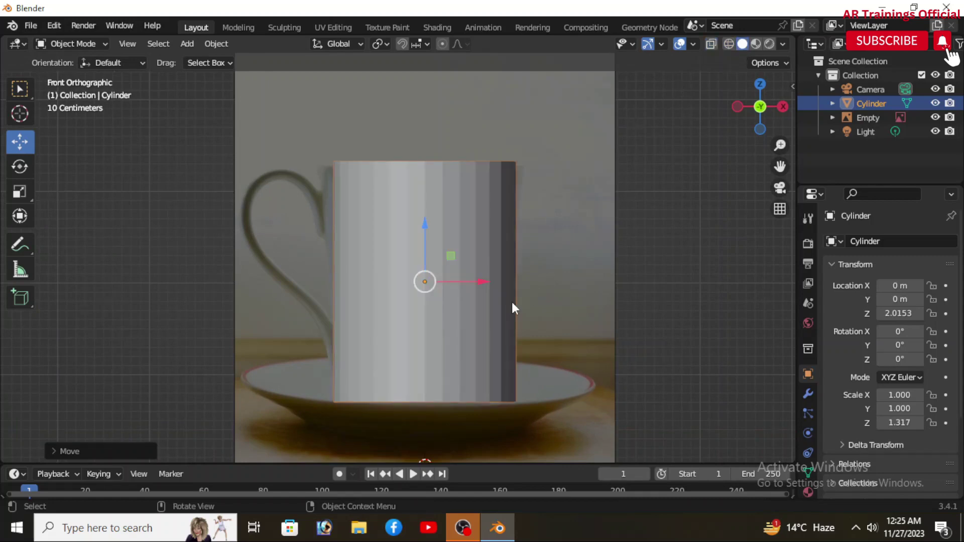
pyautogui.press('s')
pyautogui.press('x')
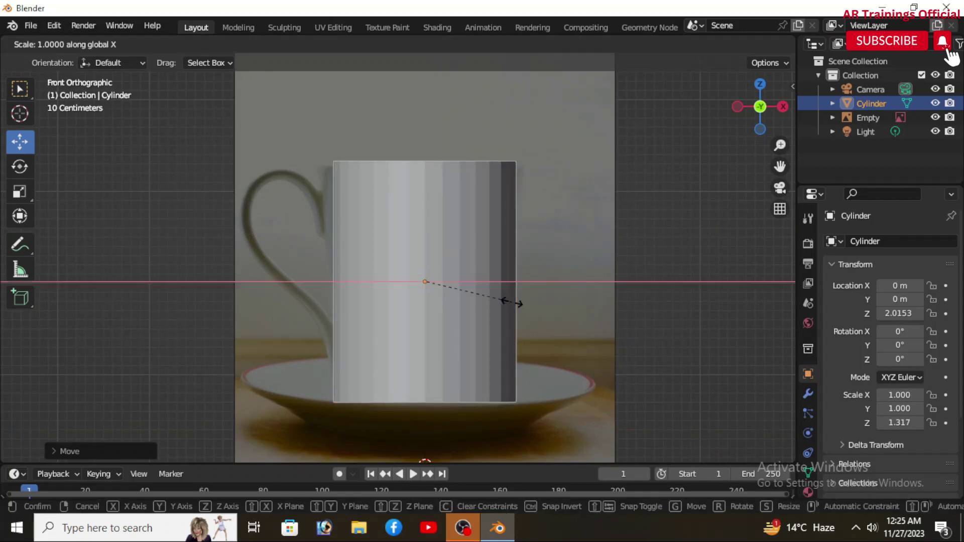
pyautogui.click(513, 302)
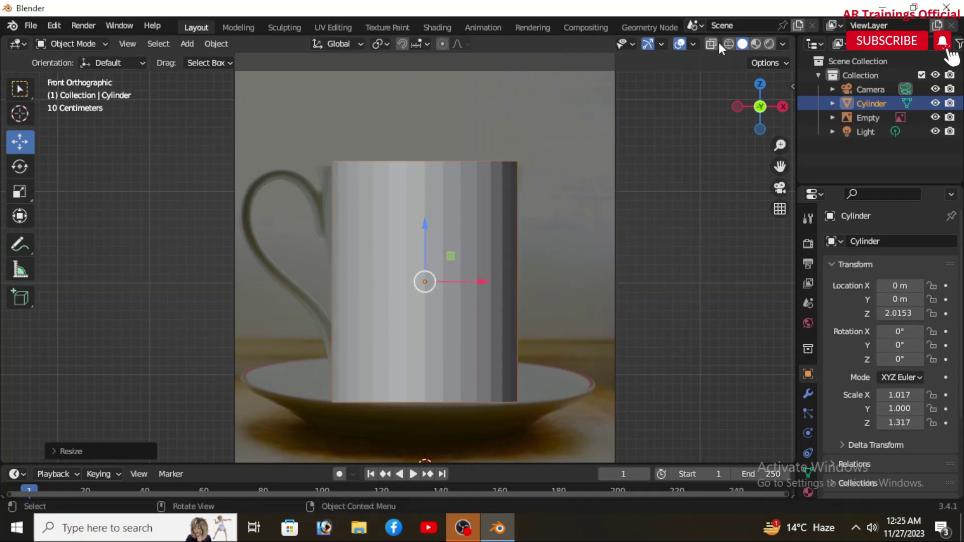
# Shift the cylinder slightly left and rescale X to 1.057 to fit the cup body
pyautogui.click(733, 43)
pyautogui.scroll(1, 452, 307)
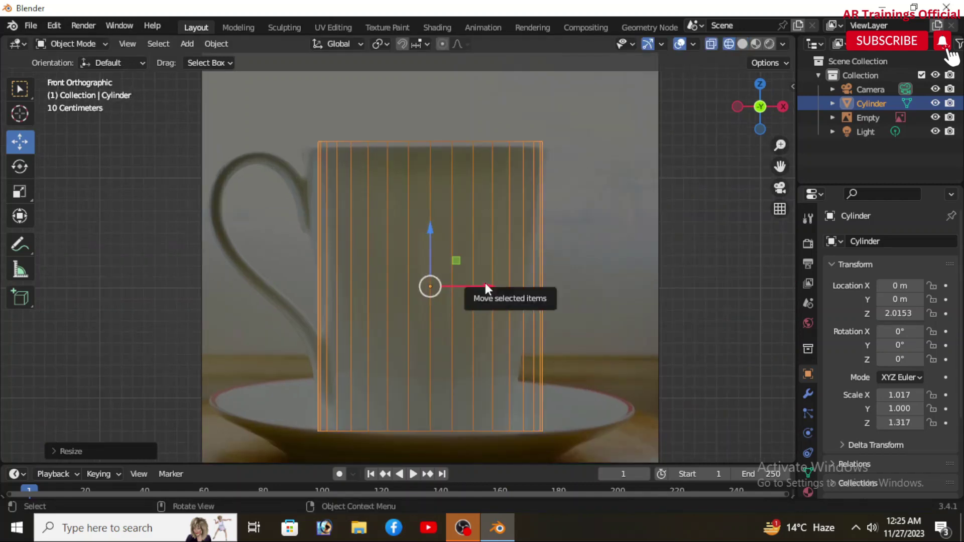
pyautogui.moveTo(485, 287); pyautogui.dragTo(476, 284)
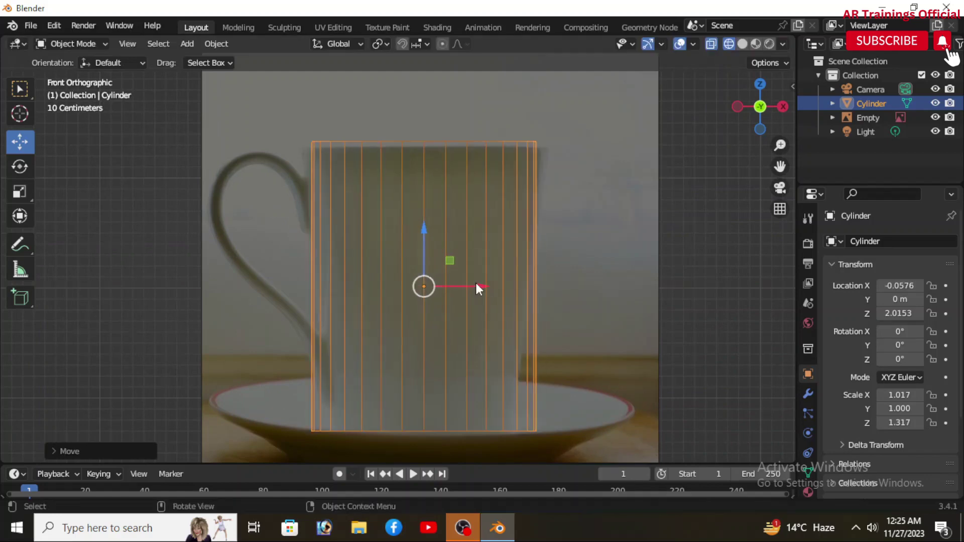
pyautogui.press('s')
pyautogui.press('x')
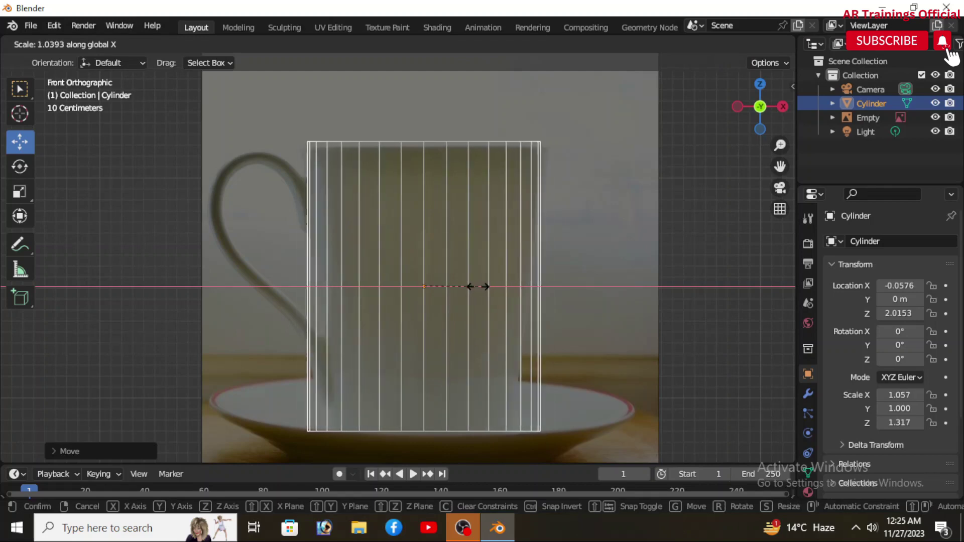
pyautogui.click(478, 286)
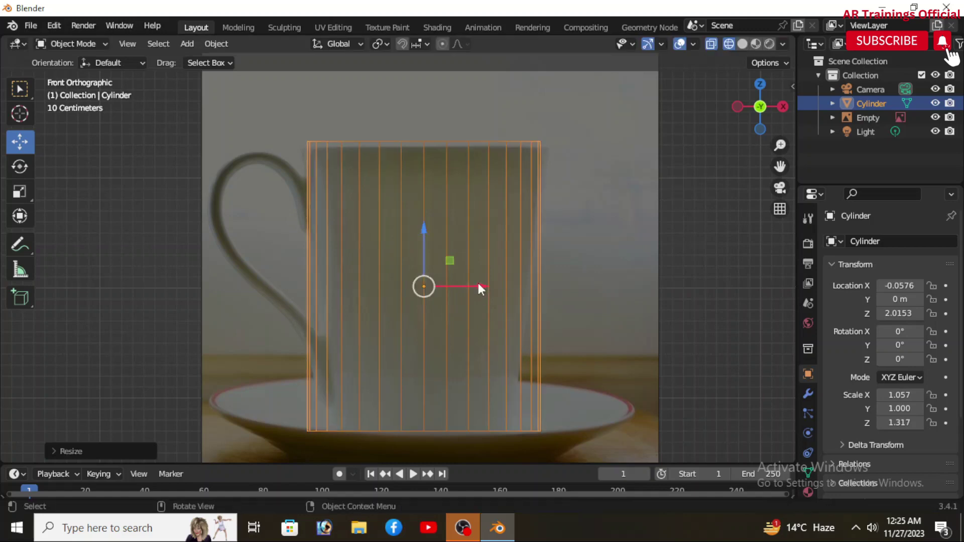
pyautogui.scroll(-2, 478, 283)
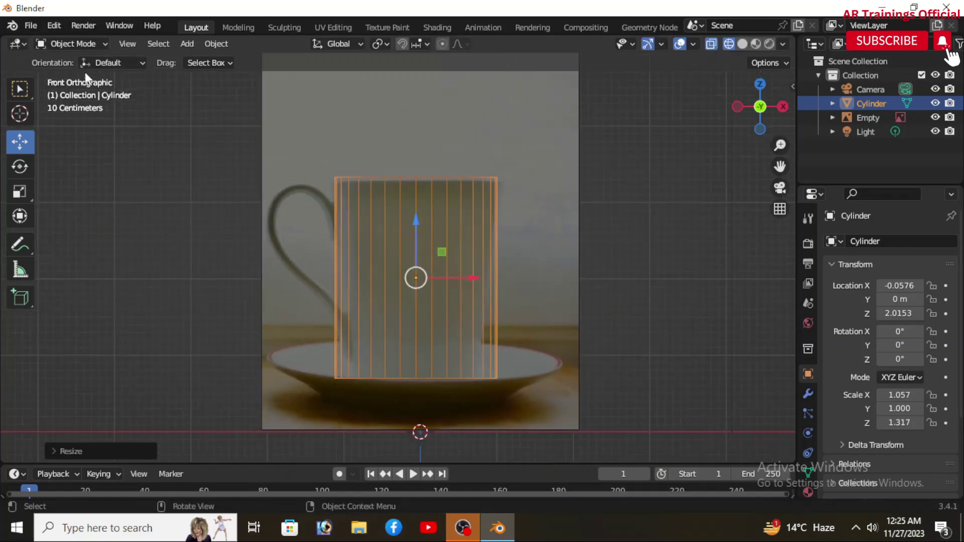
# Put the cylinder in Edit Mode and box-select its bottom ring of vertices
pyautogui.click(85, 45)
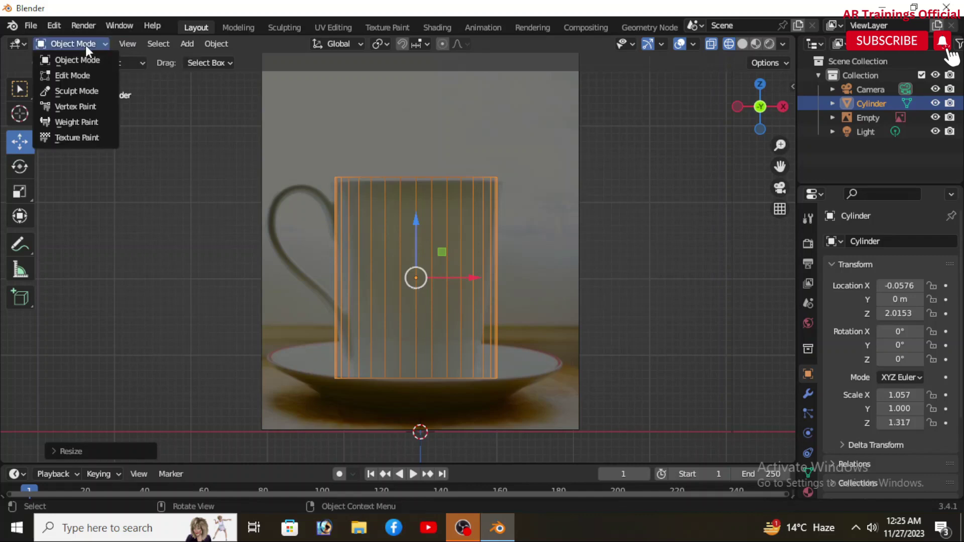
pyautogui.click(76, 76)
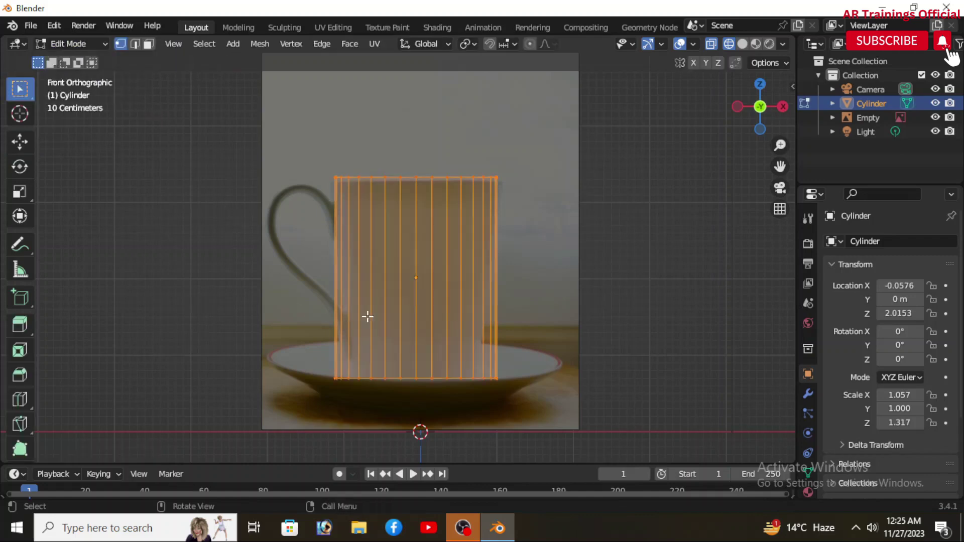
pyautogui.scroll(-2, 402, 289)
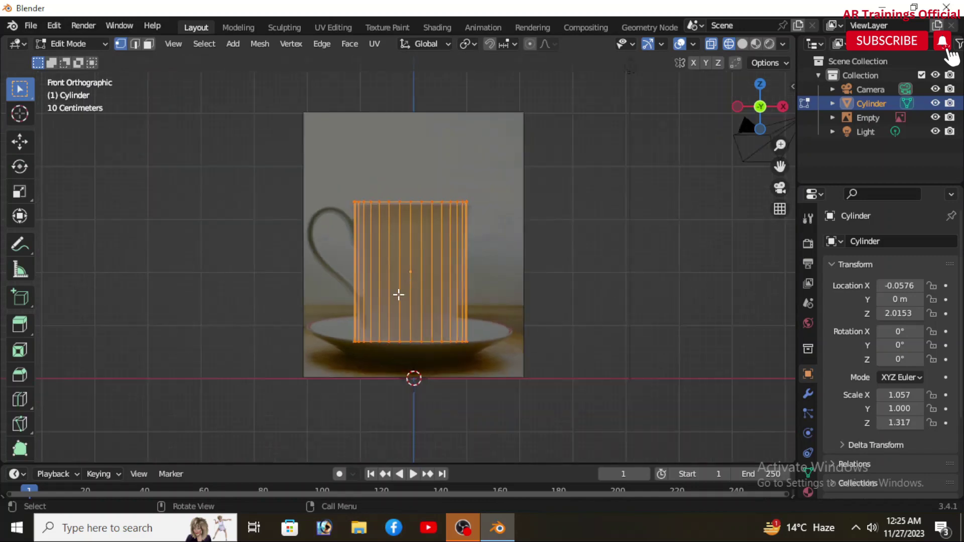
pyautogui.scroll(2, 396, 296)
pyautogui.scroll(-1, 398, 296)
pyautogui.scroll(1, 435, 269)
pyautogui.scroll(3, 477, 346)
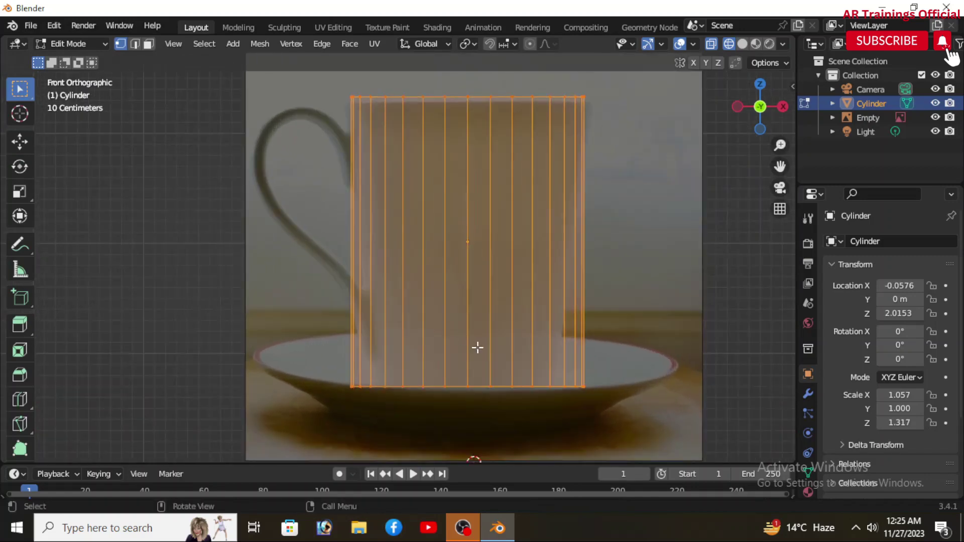
pyautogui.moveTo(640, 415); pyautogui.dragTo(314, 338)
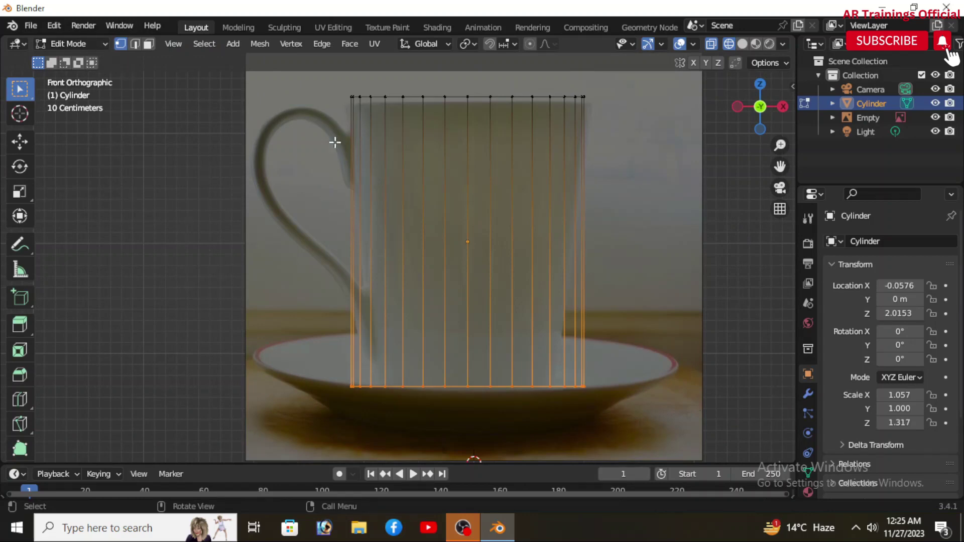
# Scale the bottom vertex ring in to about 0.816 and view it in solid shading
pyautogui.press('s')
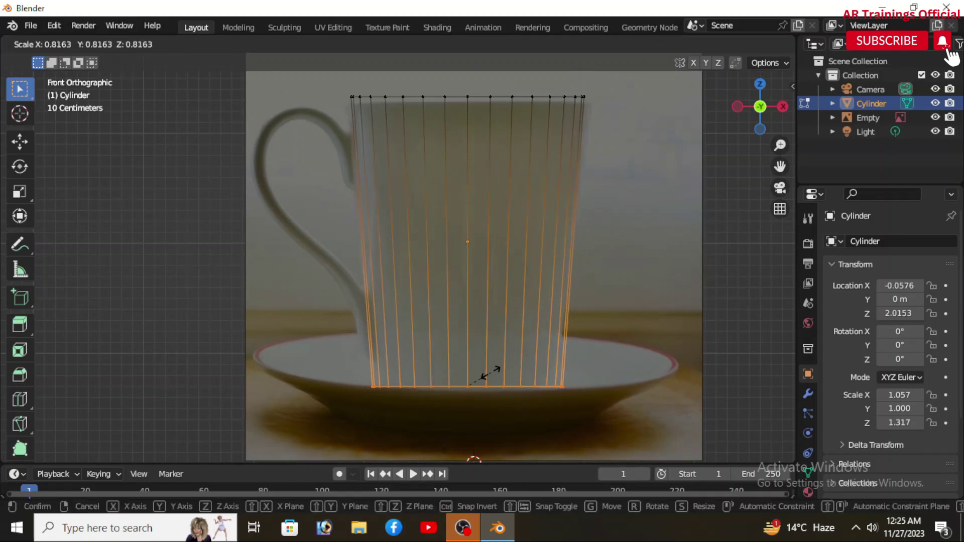
pyautogui.click(486, 373)
pyautogui.scroll(-2, 482, 355)
pyautogui.scroll(1, 482, 357)
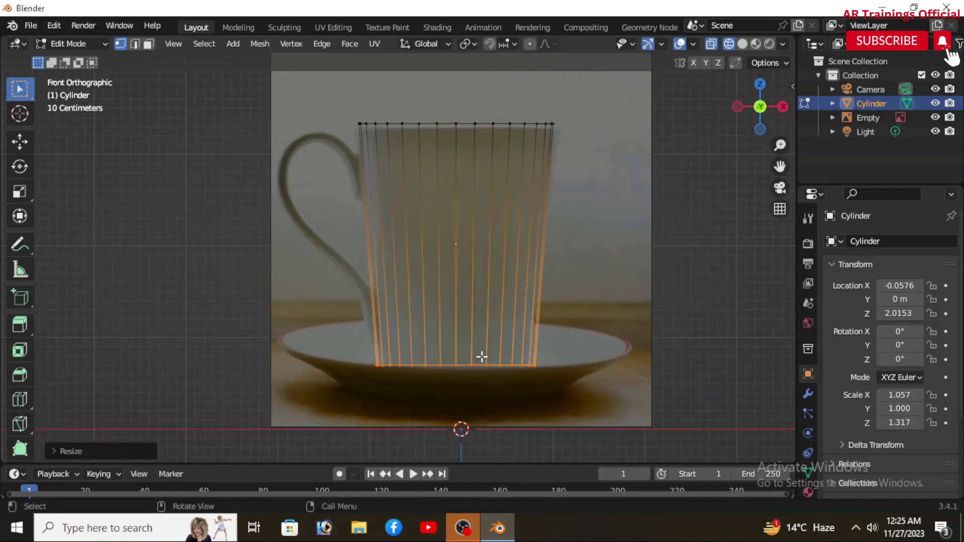
pyautogui.click(744, 44)
pyautogui.scroll(-1, 478, 263)
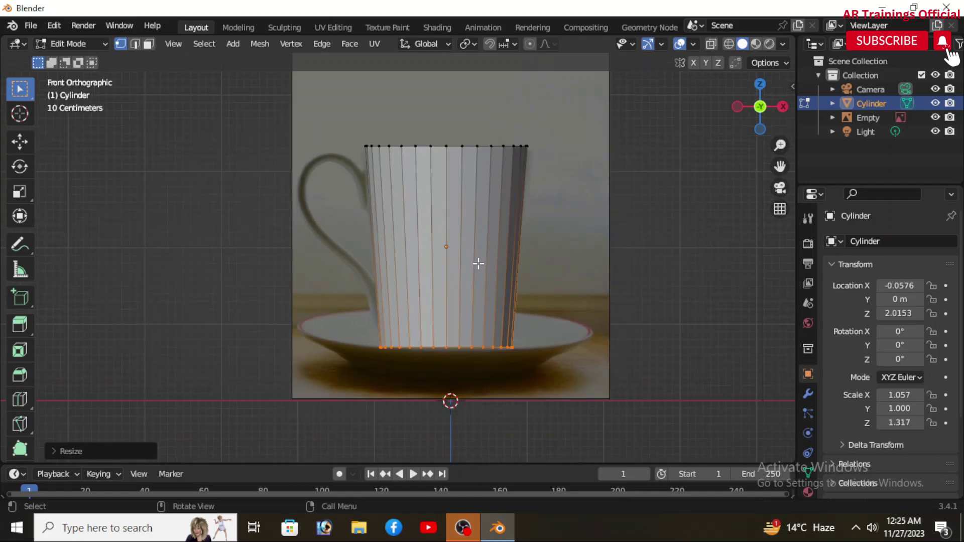
pyautogui.scroll(1, 478, 263)
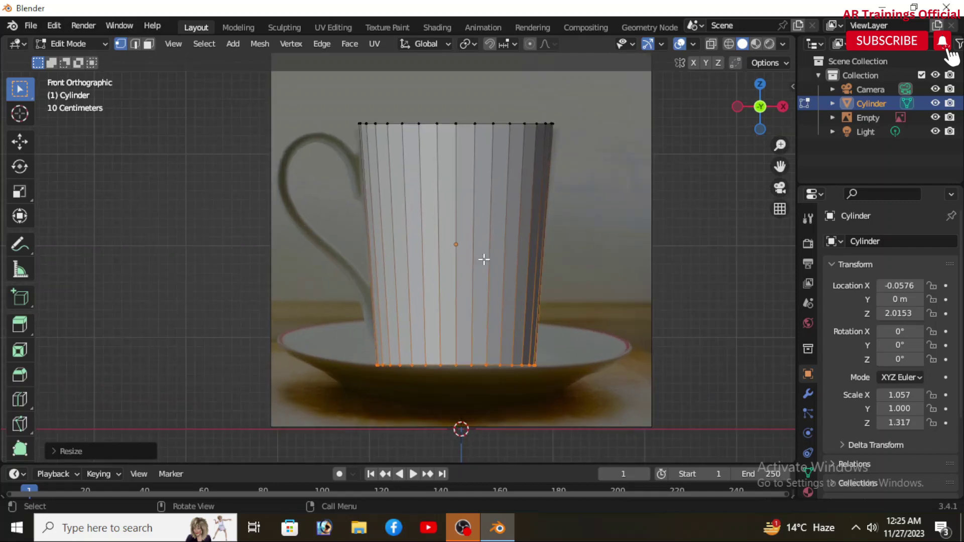
# Add a set of evenly spaced horizontal loop cuts along the cylinder's height
pyautogui.click(711, 44)
pyautogui.scroll(2, 424, 362)
pyautogui.scroll(-1, 424, 361)
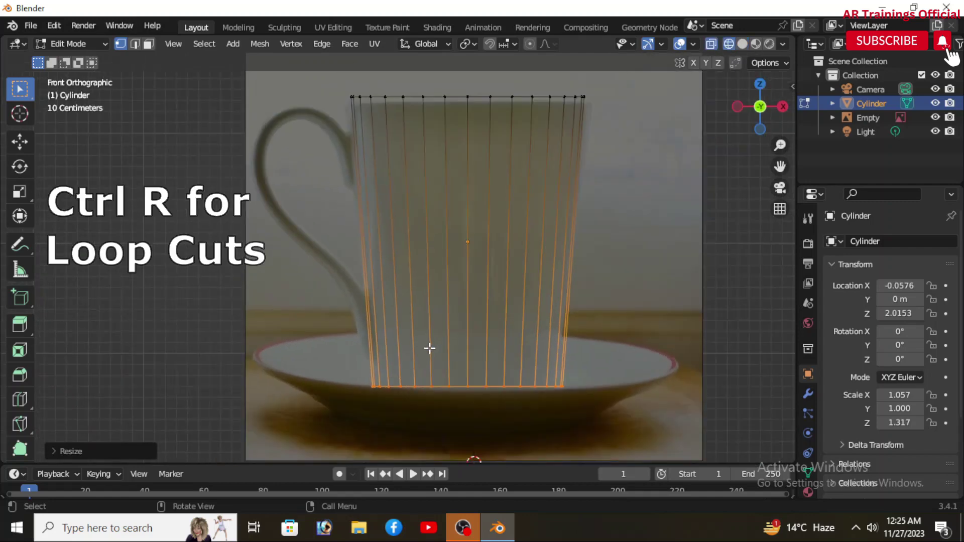
pyautogui.hotkey('ctrl', 'r')
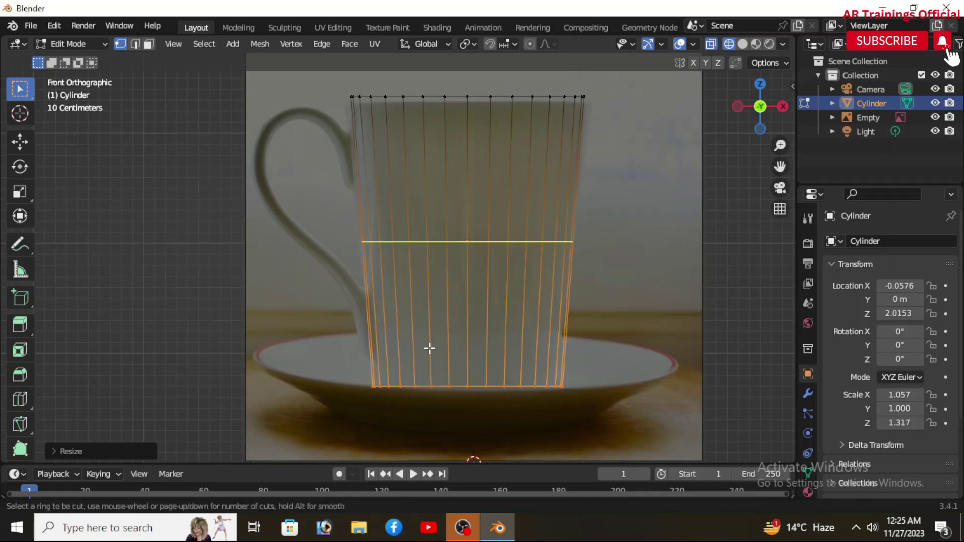
pyautogui.scroll(1, 430, 343)
pyautogui.scroll(3, 431, 341)
pyautogui.scroll(3, 432, 340)
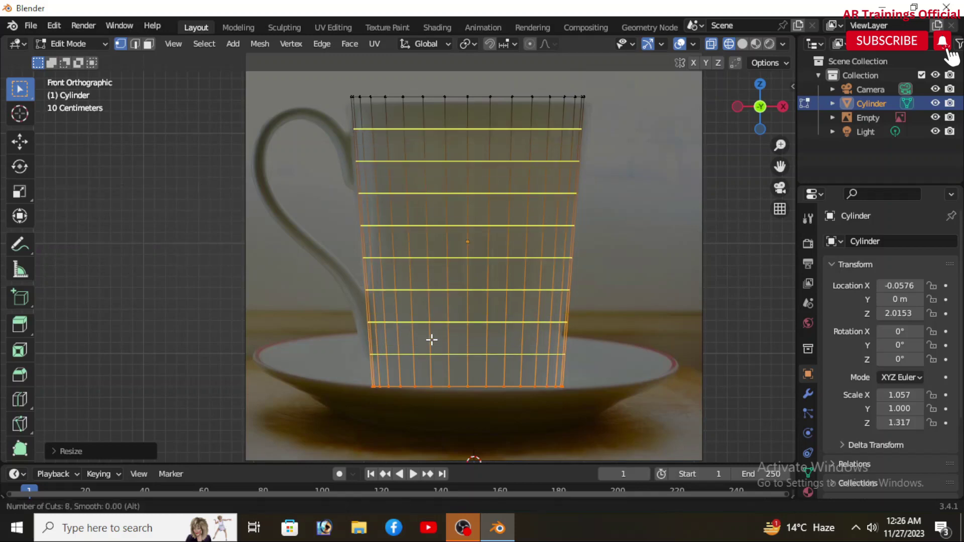
pyautogui.scroll(-1, 432, 340)
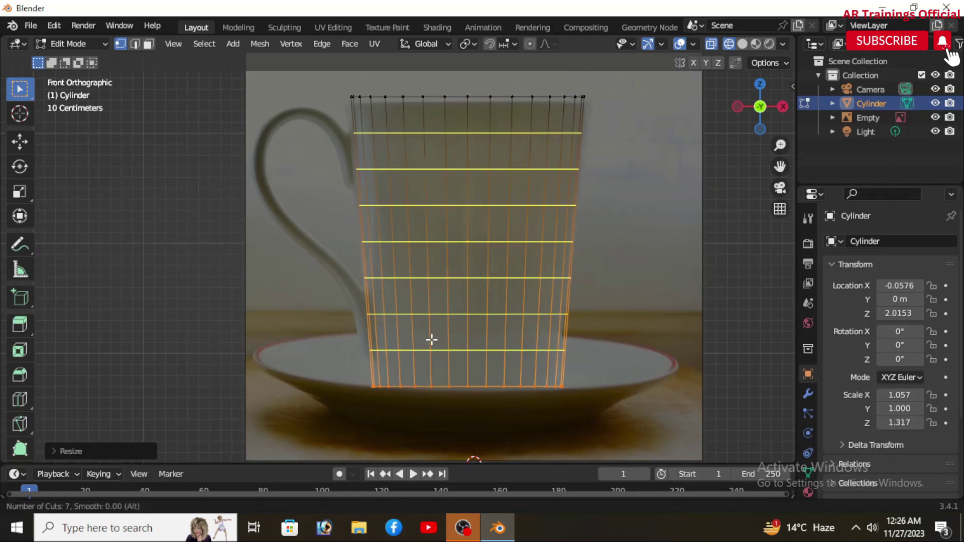
pyautogui.click(432, 340)
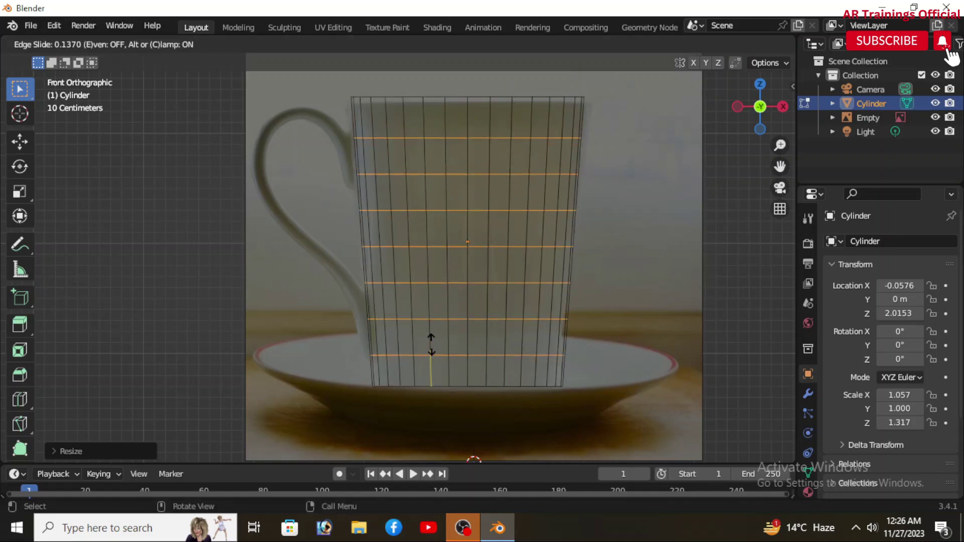
pyautogui.click(431, 344)
pyautogui.press('a')
pyautogui.scroll(-1, 446, 259)
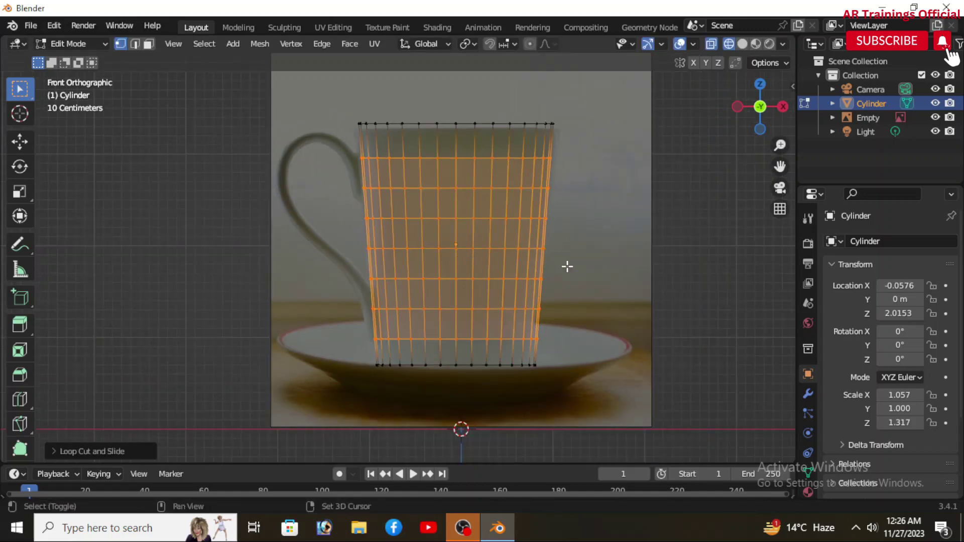
pyautogui.keyDown('shift'); pyautogui.moveTo(567, 266); pyautogui.dragTo(566, 295, button='middle'); pyautogui.keyUp('shift')
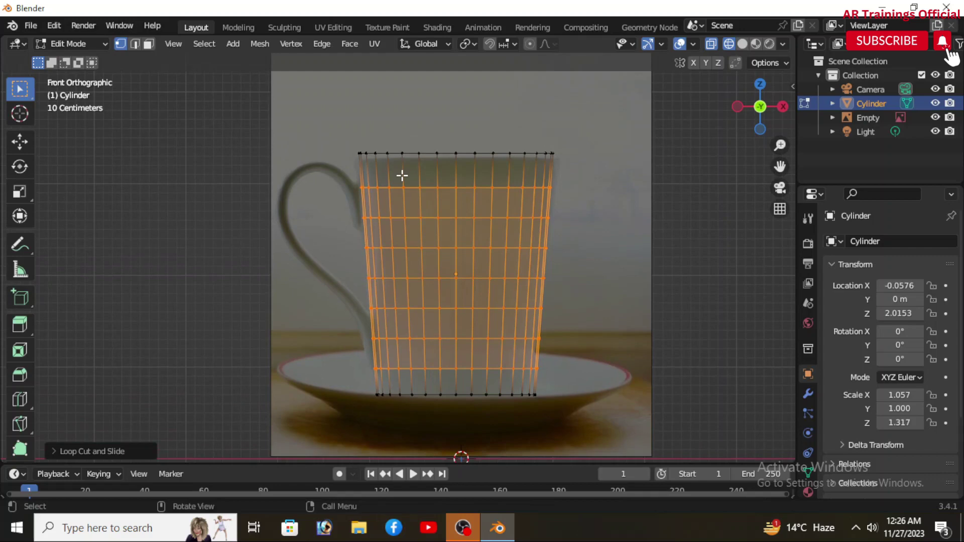
# Add three single edge loops just below the cup's rim
pyautogui.hotkey('ctrl', 'r')
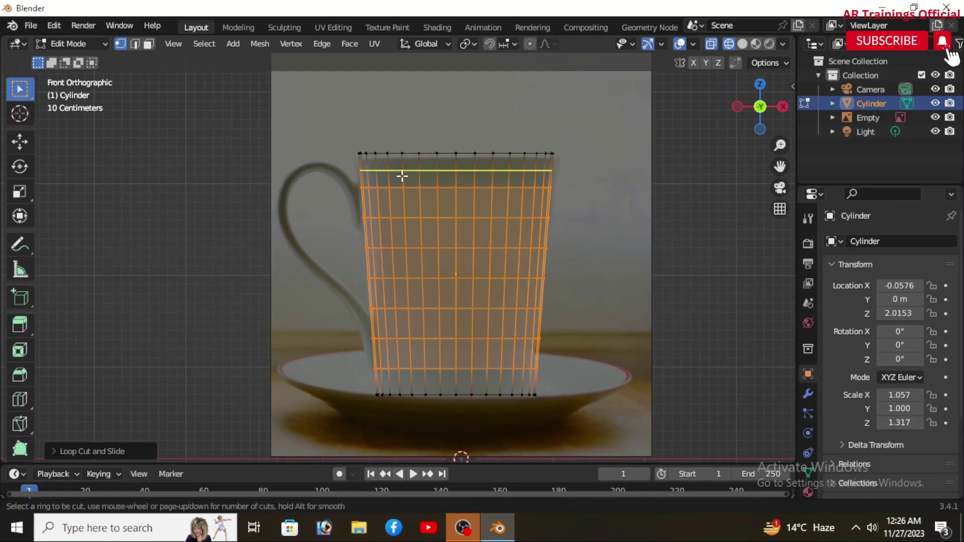
pyautogui.click(402, 174)
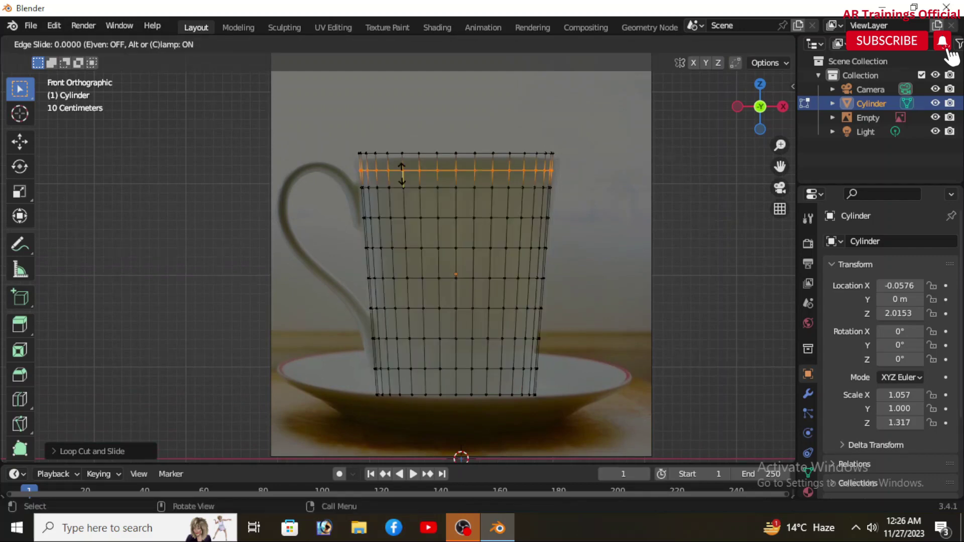
pyautogui.click(432, 159)
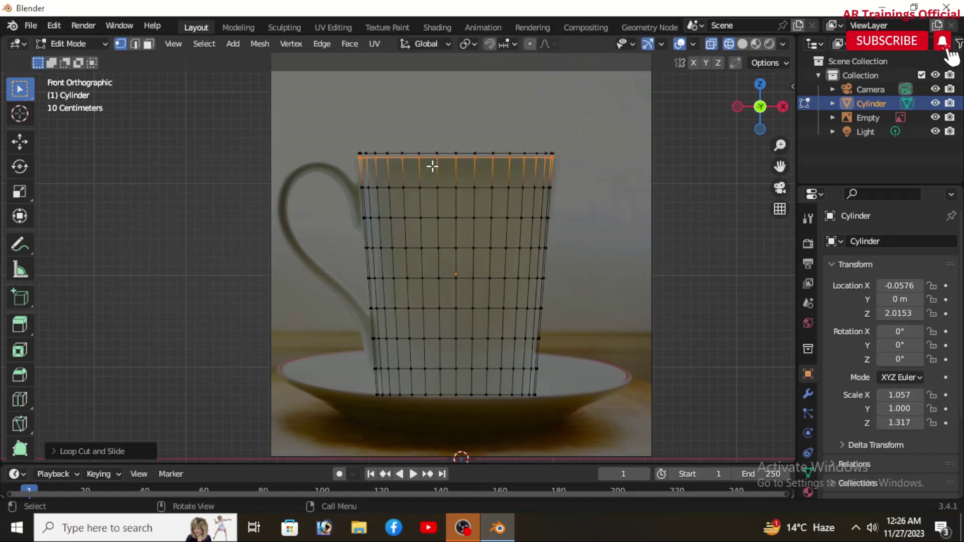
pyautogui.hotkey('ctrl', 'r')
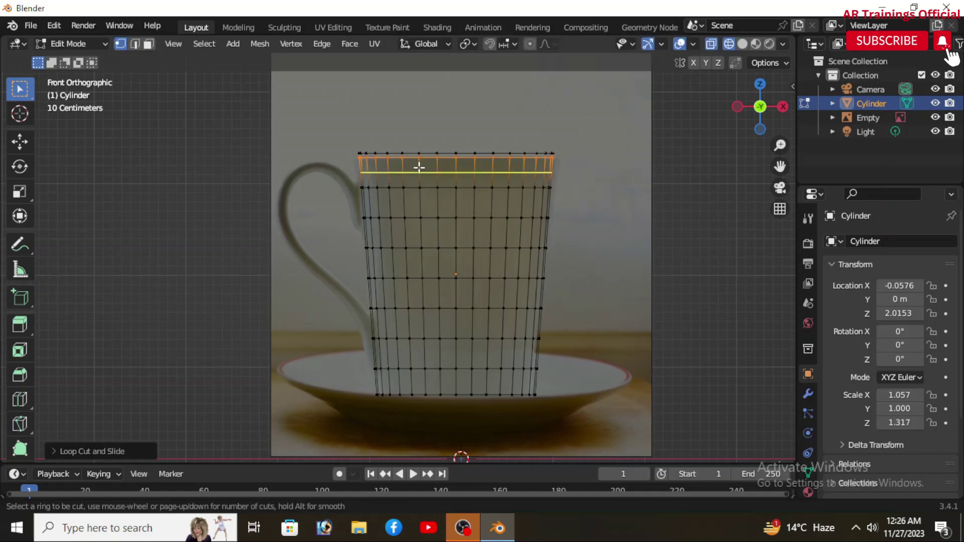
pyautogui.click(419, 167)
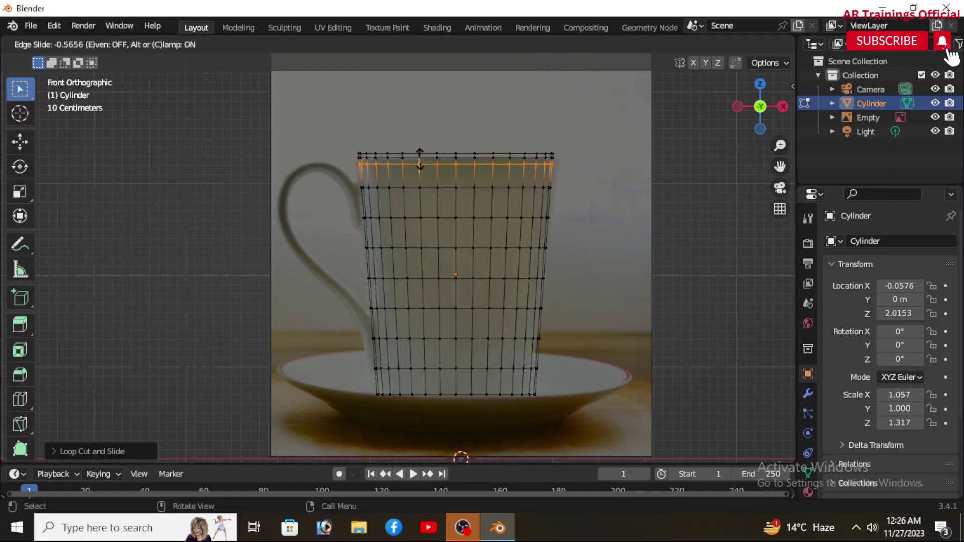
pyautogui.click(419, 160)
pyautogui.scroll(1, 416, 158)
pyautogui.scroll(1, 417, 159)
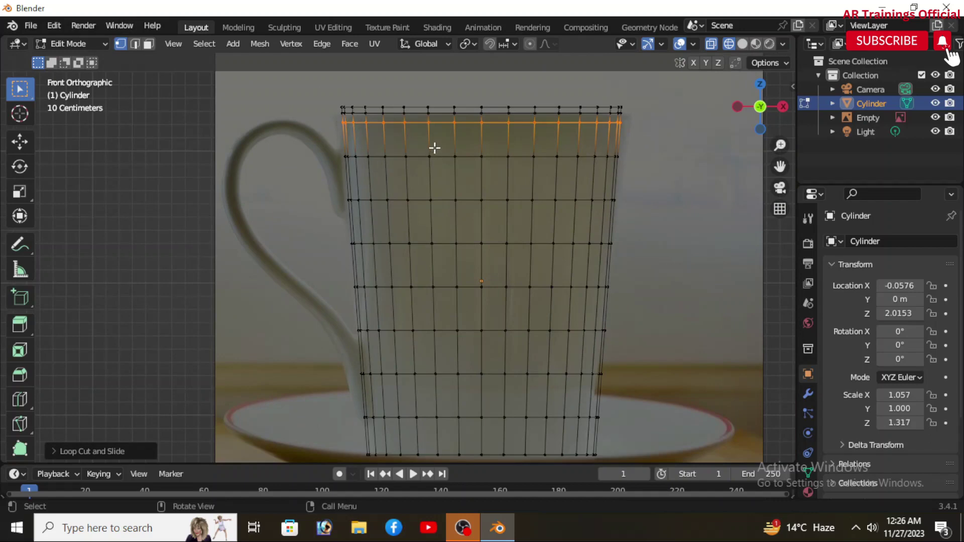
pyautogui.hotkey('ctrl', 'r')
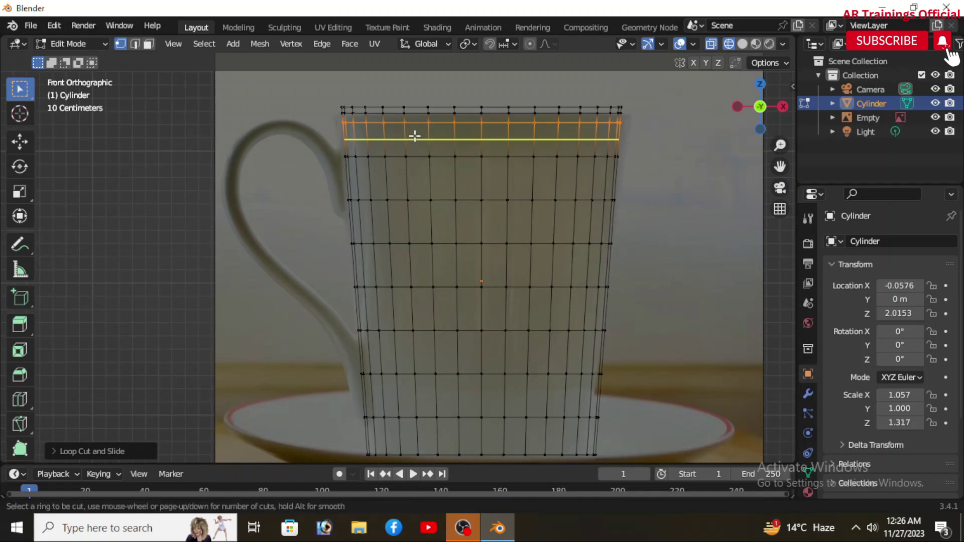
pyautogui.click(415, 136)
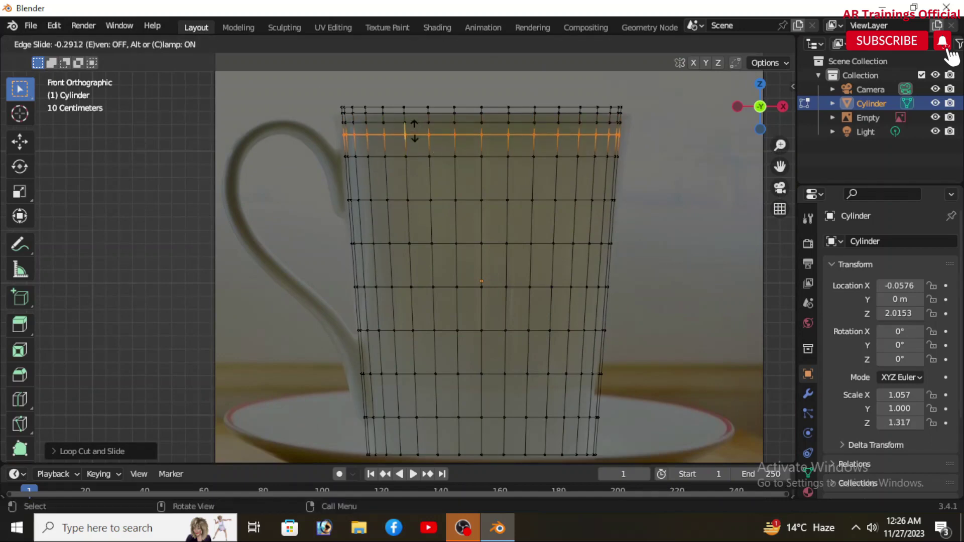
pyautogui.click(415, 131)
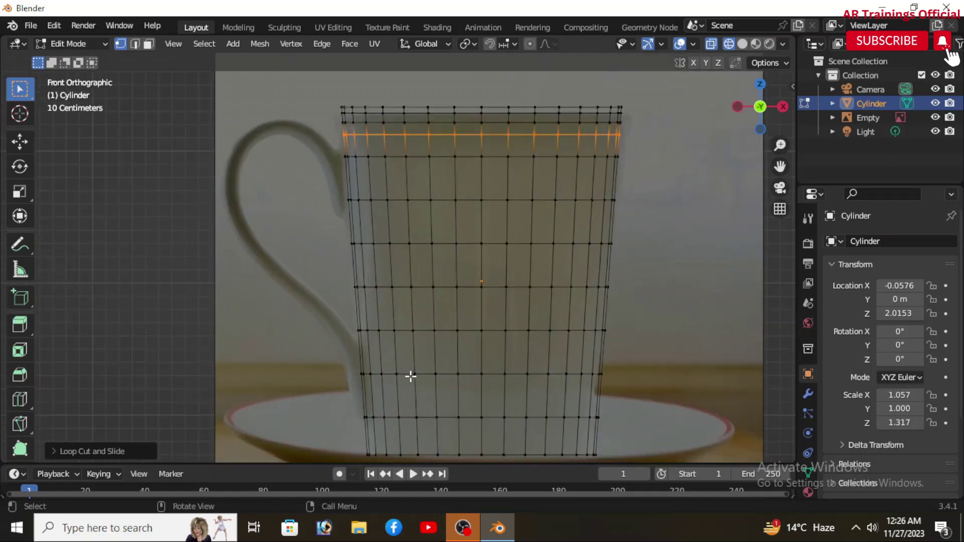
# Cut three extra edge loops near the base of the cup
pyautogui.keyDown('shift'); pyautogui.moveTo(458, 372); pyautogui.dragTo(456, 344, button='middle'); pyautogui.keyUp('shift')
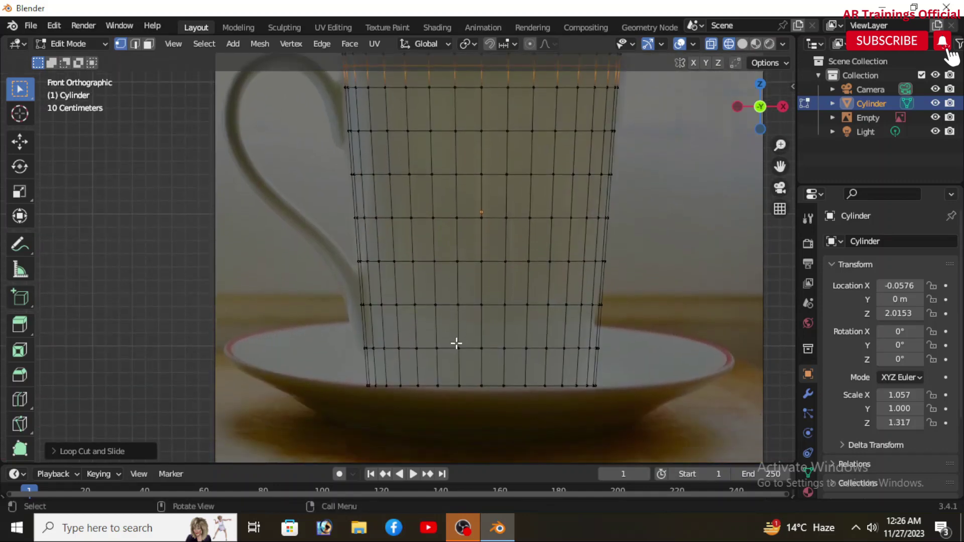
pyautogui.hotkey('ctrl', 'r')
pyautogui.scroll(2, 441, 361)
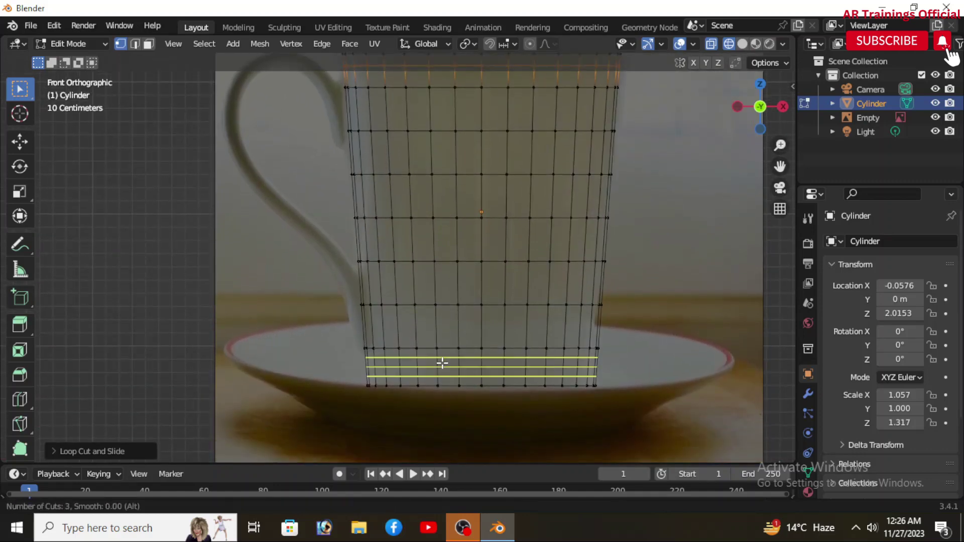
pyautogui.click(442, 362)
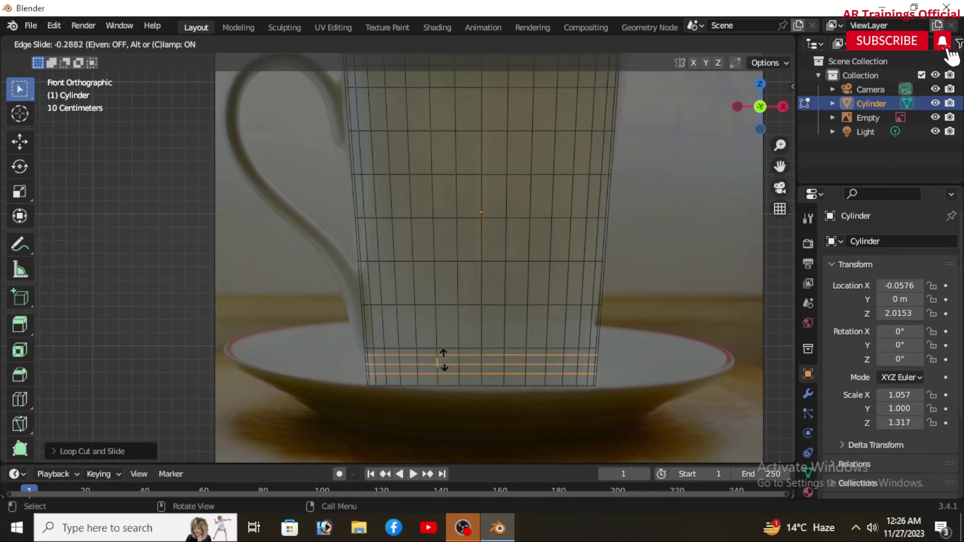
pyautogui.click(443, 359)
# Select the cylinder's top cap in face mode and delete it with X > Faces
pyautogui.scroll(-2, 447, 351)
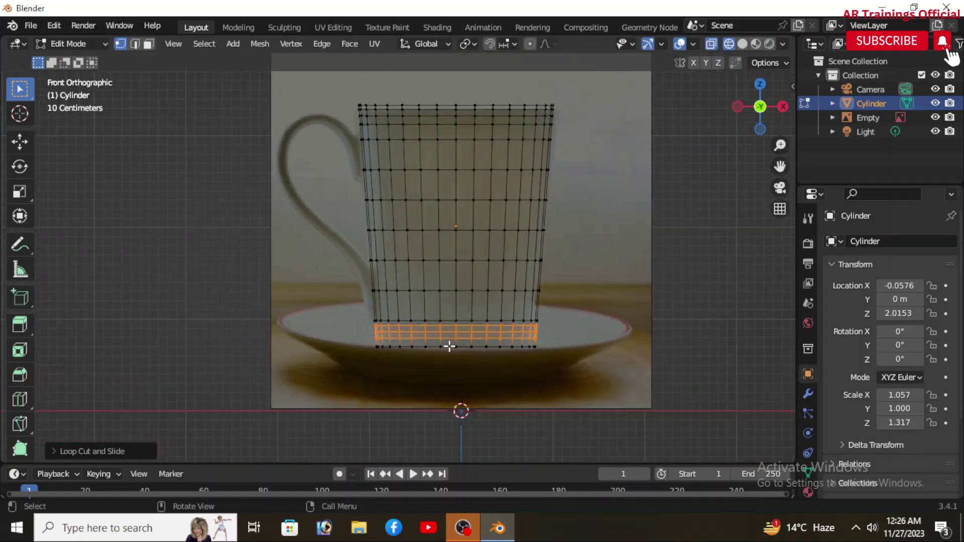
pyautogui.scroll(-1, 490, 331)
pyautogui.click(743, 44)
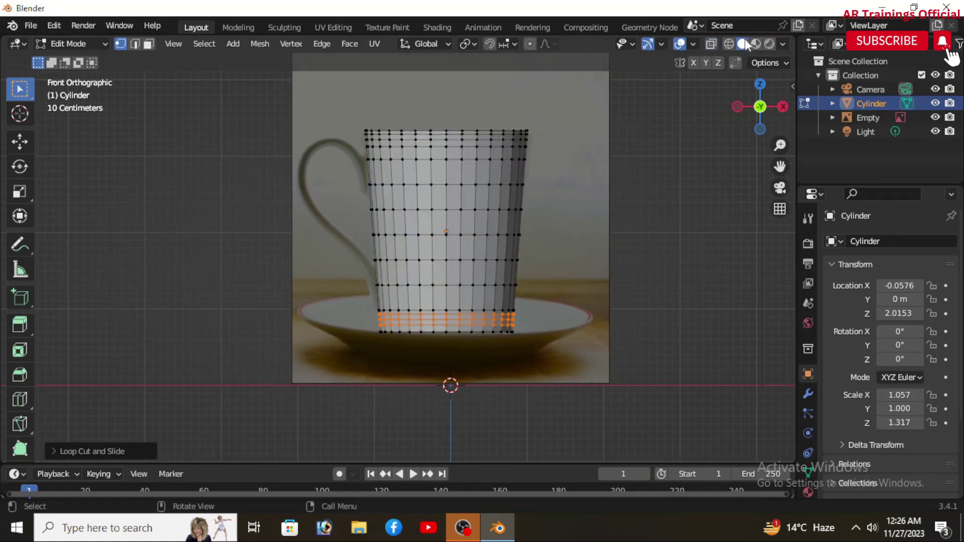
pyautogui.moveTo(562, 216)
pyautogui.mouseDown(button='middle')
pyautogui.moveTo(541, 261)
pyautogui.moveTo(564, 282)
pyautogui.moveTo(641, 301)
pyautogui.moveTo(706, 278)
pyautogui.moveTo(566, 285)
pyautogui.moveTo(507, 271)
pyautogui.moveTo(531, 291)
pyautogui.mouseUp(button='middle')
pyautogui.click(149, 44)
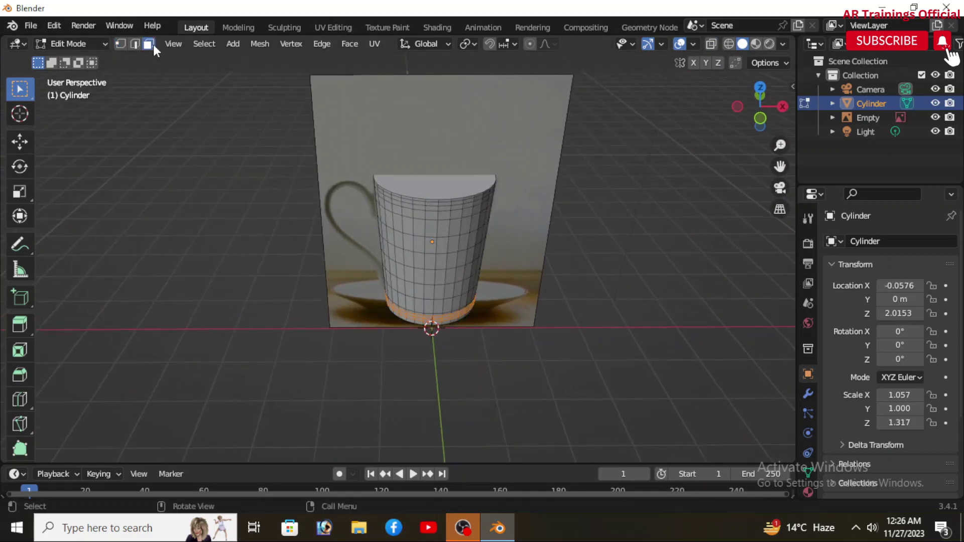
pyautogui.click(432, 181)
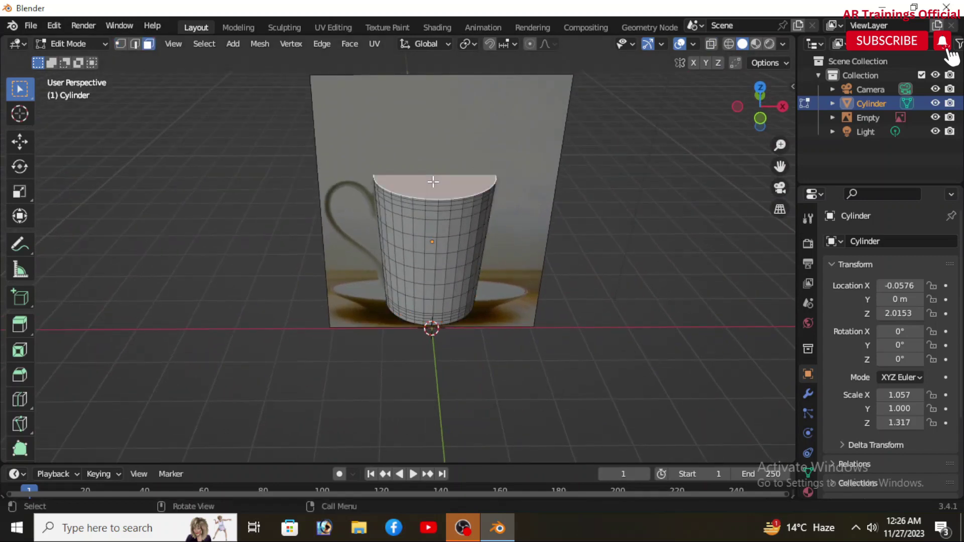
pyautogui.press('x')
pyautogui.click(394, 212)
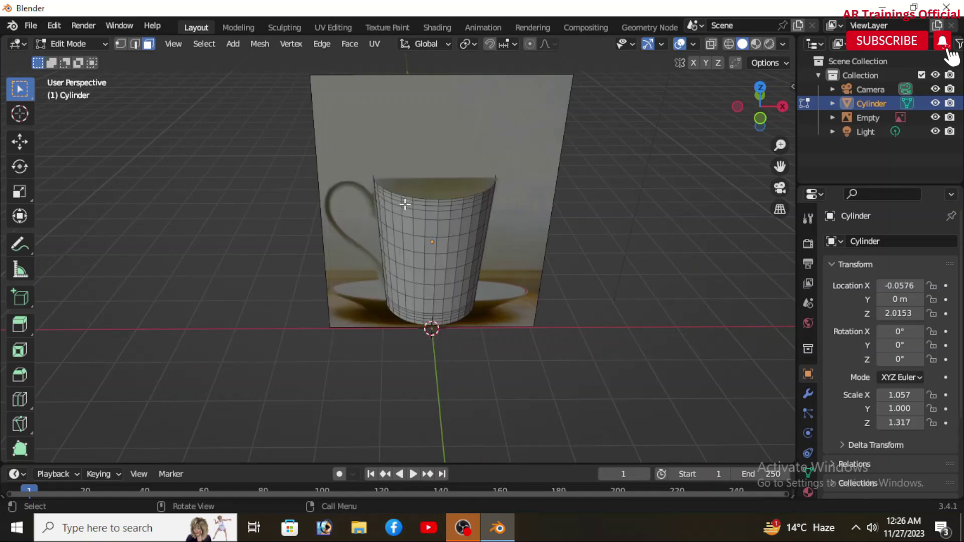
pyautogui.scroll(3, 405, 204)
pyautogui.scroll(-2, 422, 209)
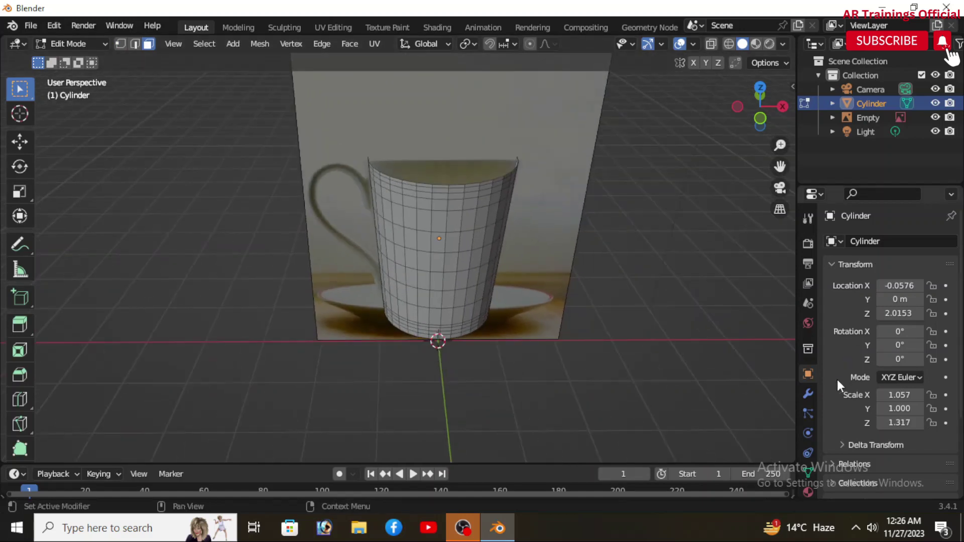
# Add a Solidify modifier to the cup with 0.04 m thickness
pyautogui.click(807, 394)
pyautogui.click(878, 241)
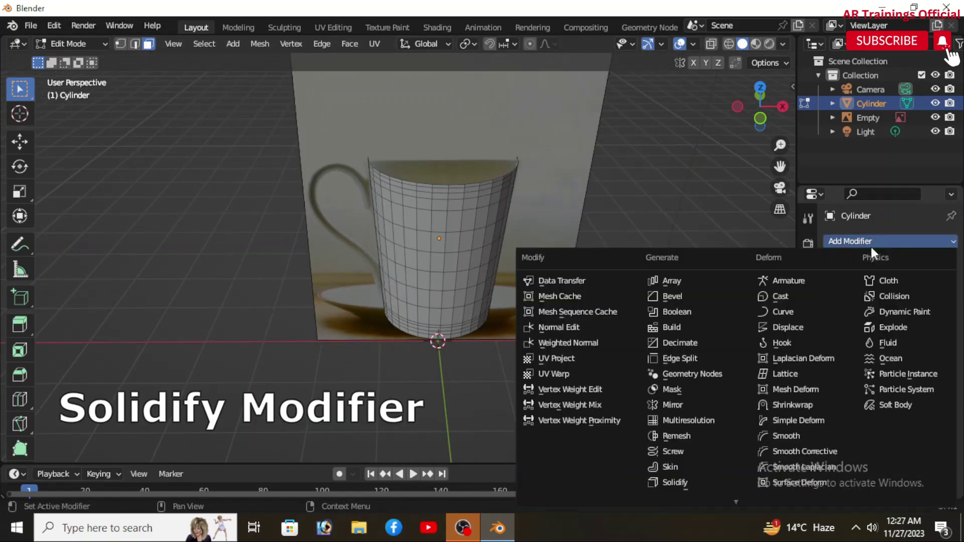
pyautogui.click(712, 481)
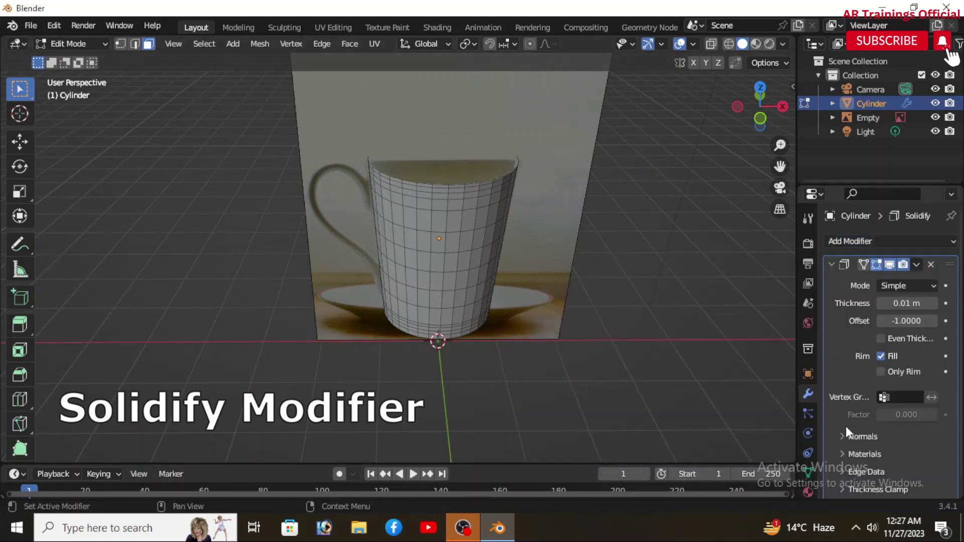
pyautogui.scroll(2, 420, 168)
pyautogui.moveTo(513, 269); pyautogui.dragTo(528, 296, button='middle')
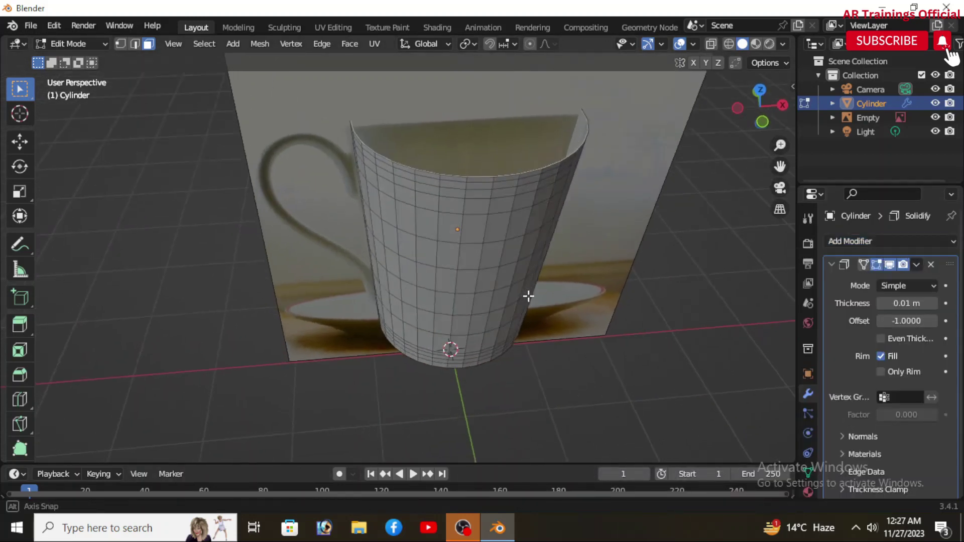
pyautogui.moveTo(920, 305); pyautogui.dragTo(919, 306)
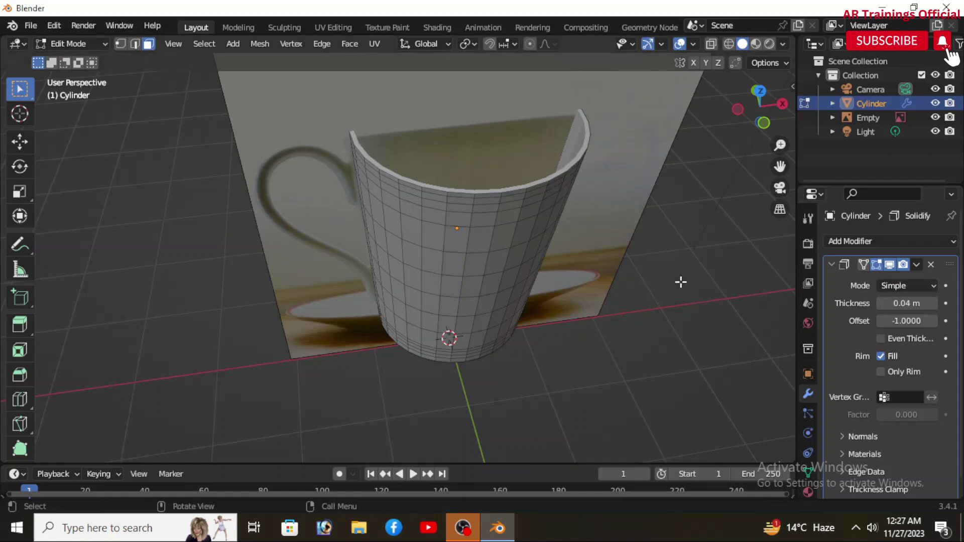
pyautogui.moveTo(680, 279)
pyautogui.mouseDown(button='middle')
pyautogui.moveTo(613, 372)
pyautogui.moveTo(570, 327)
pyautogui.moveTo(537, 236)
pyautogui.moveTo(563, 327)
pyautogui.moveTo(537, 251)
pyautogui.moveTo(550, 224)
pyautogui.moveTo(550, 254)
pyautogui.mouseUp(button='middle')
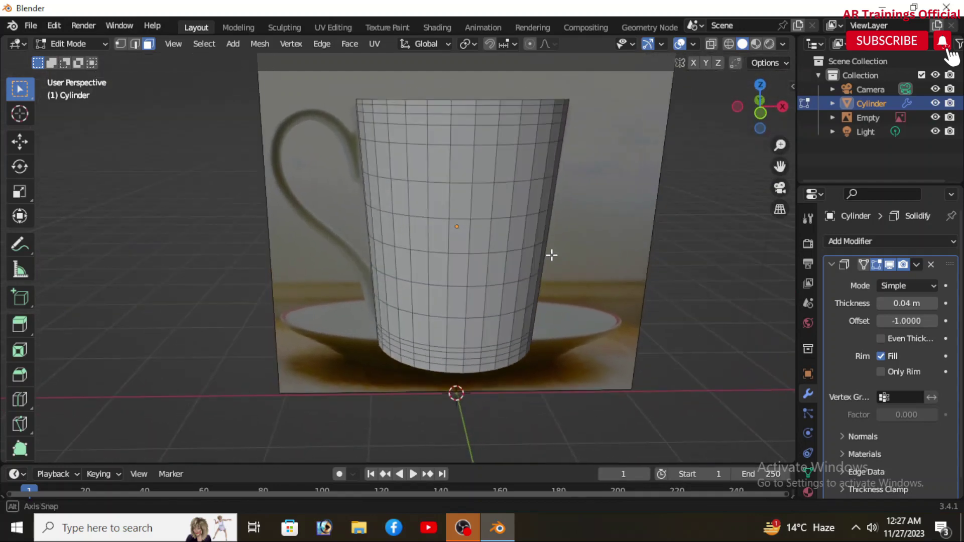
# Switch to Object Mode and apply the 0.04 m Solidify modifier to the cup
pyautogui.click(917, 266)
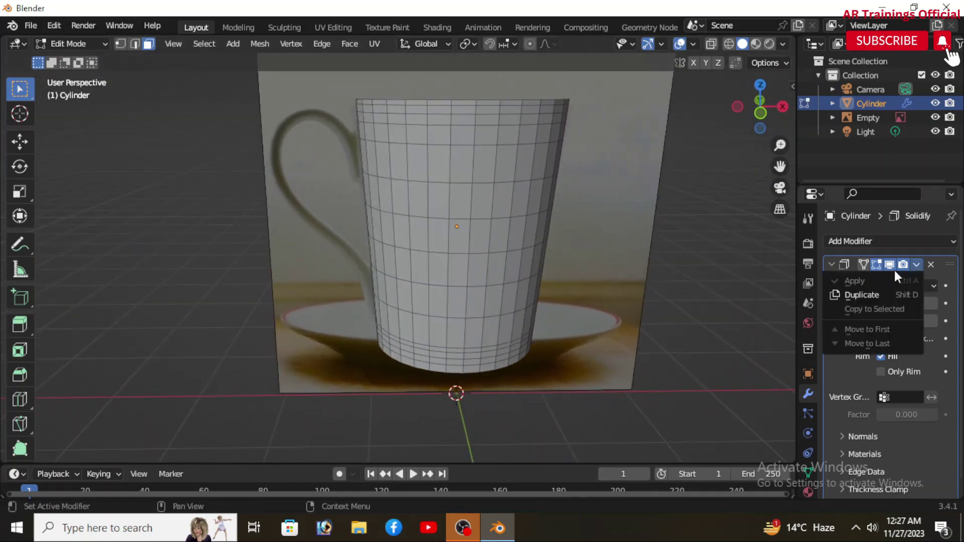
pyautogui.click(59, 43)
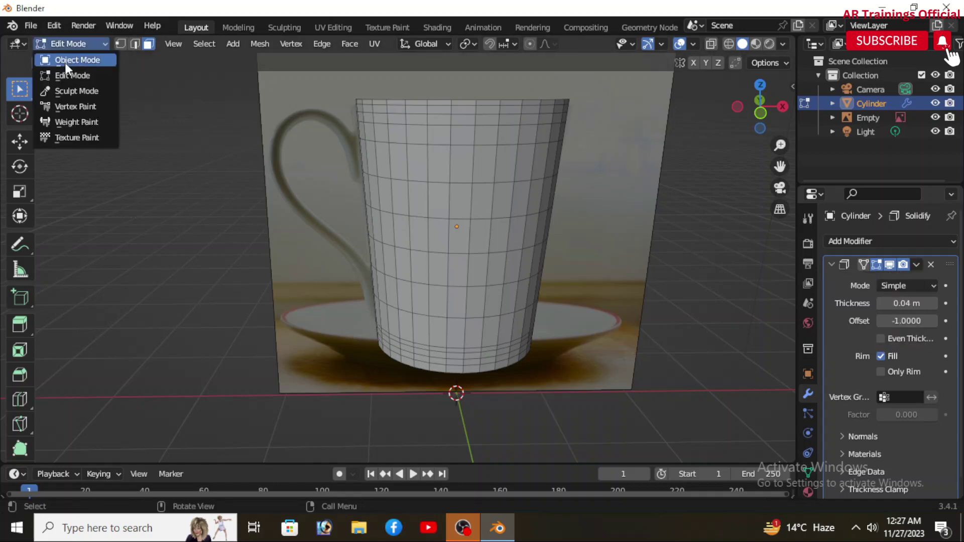
pyautogui.click(65, 62)
pyautogui.click(916, 265)
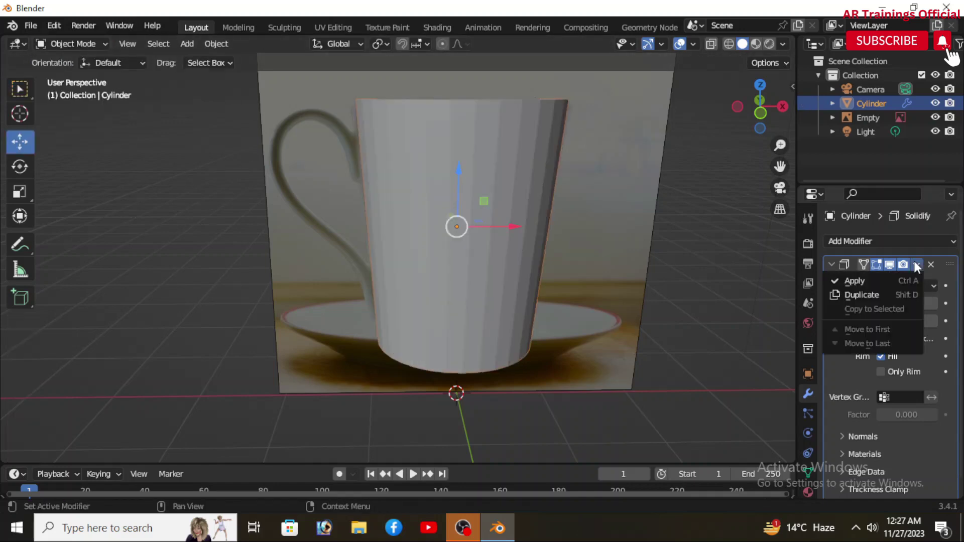
pyautogui.click(870, 281)
pyautogui.scroll(-2, 629, 258)
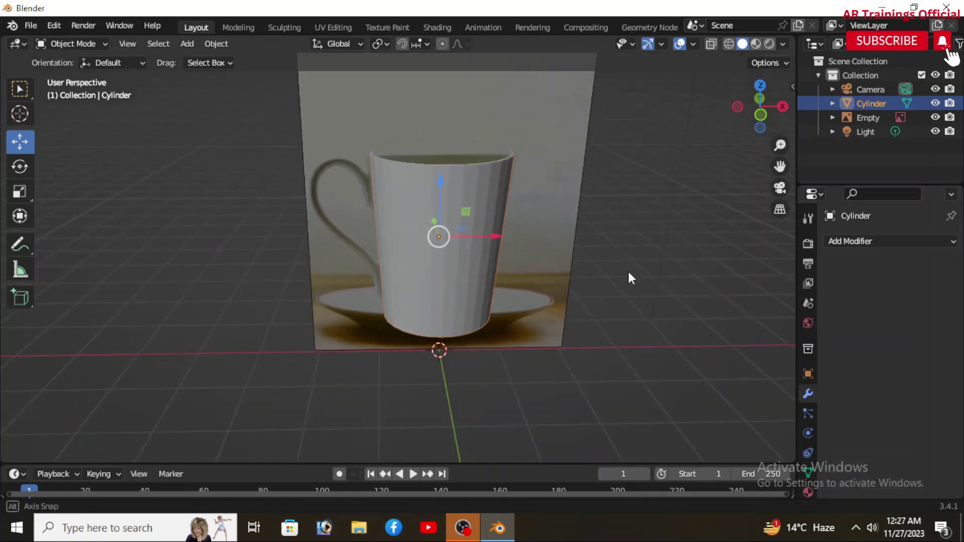
pyautogui.scroll(2, 478, 170)
pyautogui.moveTo(494, 181)
pyautogui.mouseDown(button='middle')
pyautogui.moveTo(522, 203)
pyautogui.moveTo(518, 233)
pyautogui.moveTo(505, 198)
pyautogui.moveTo(538, 159)
pyautogui.moveTo(489, 140)
pyautogui.moveTo(487, 126)
pyautogui.moveTo(505, 146)
pyautogui.mouseUp(button='middle')
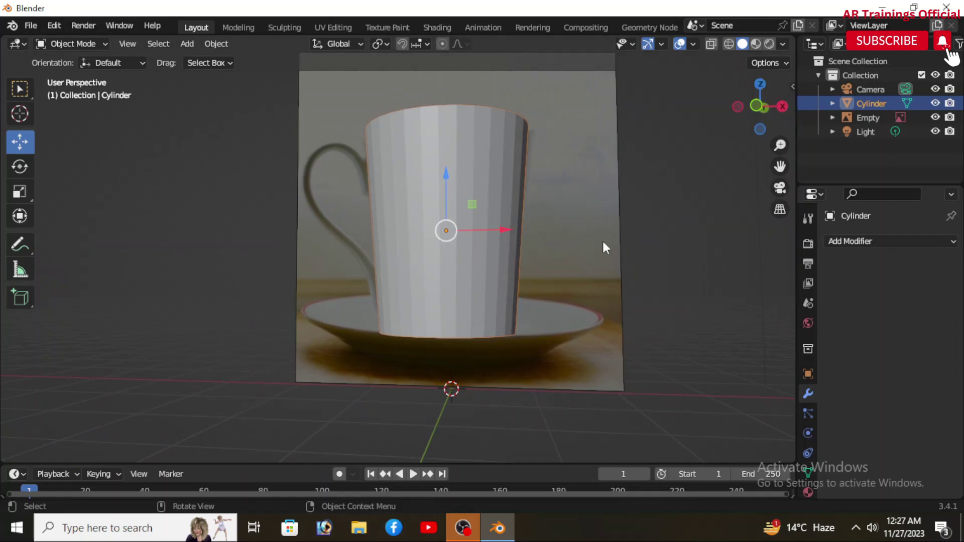
pyautogui.moveTo(601, 239); pyautogui.dragTo(596, 139, button='middle')
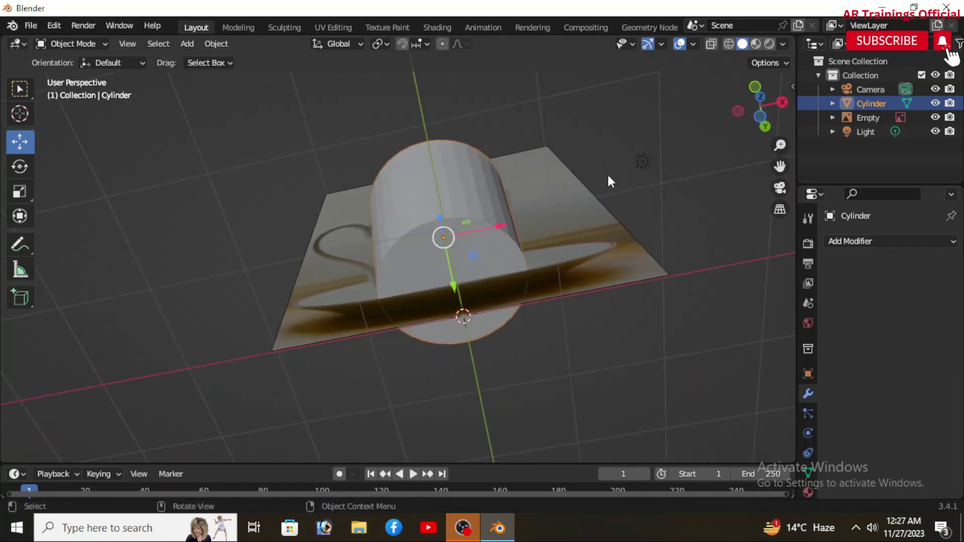
# Enter Edit Mode, select the cup's bottom cap face, and view it from below
pyautogui.scroll(2, 516, 219)
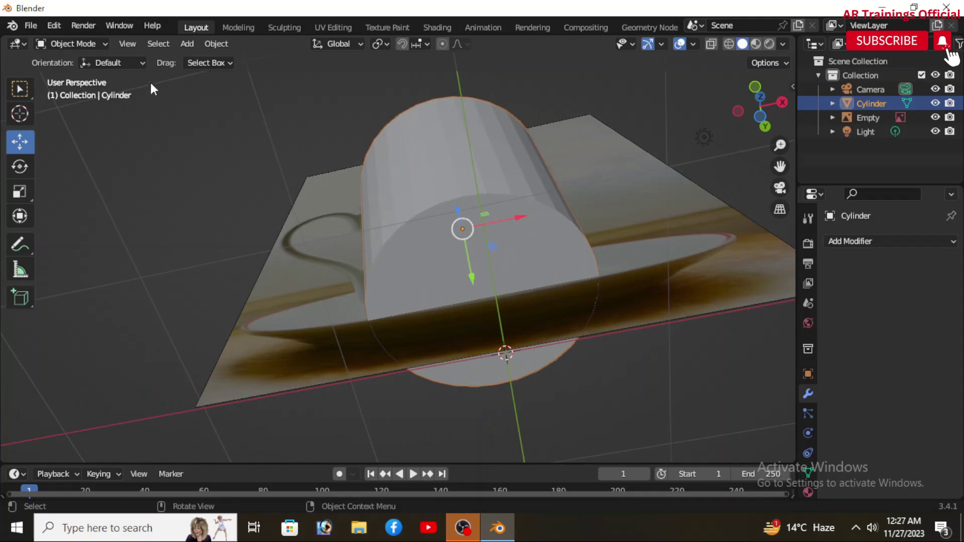
pyautogui.click(78, 44)
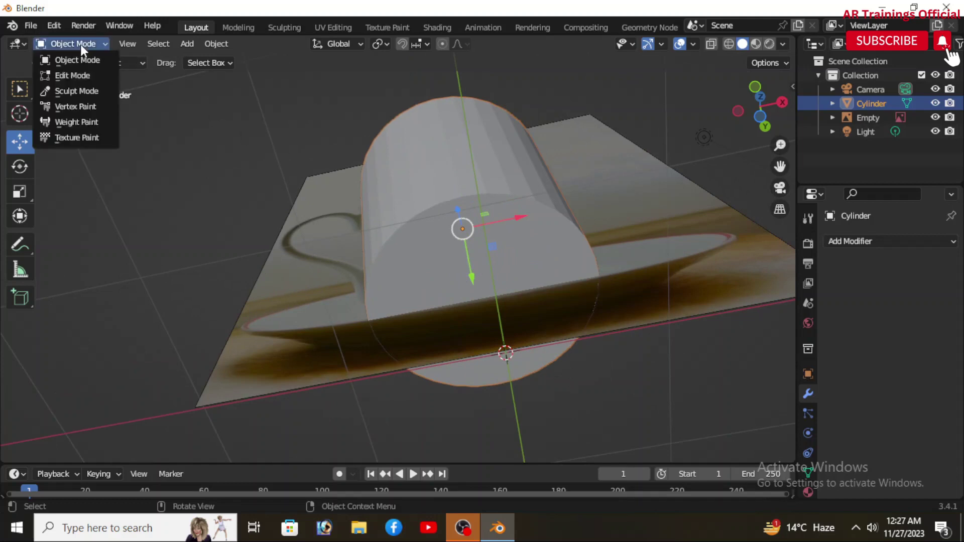
pyautogui.click(78, 77)
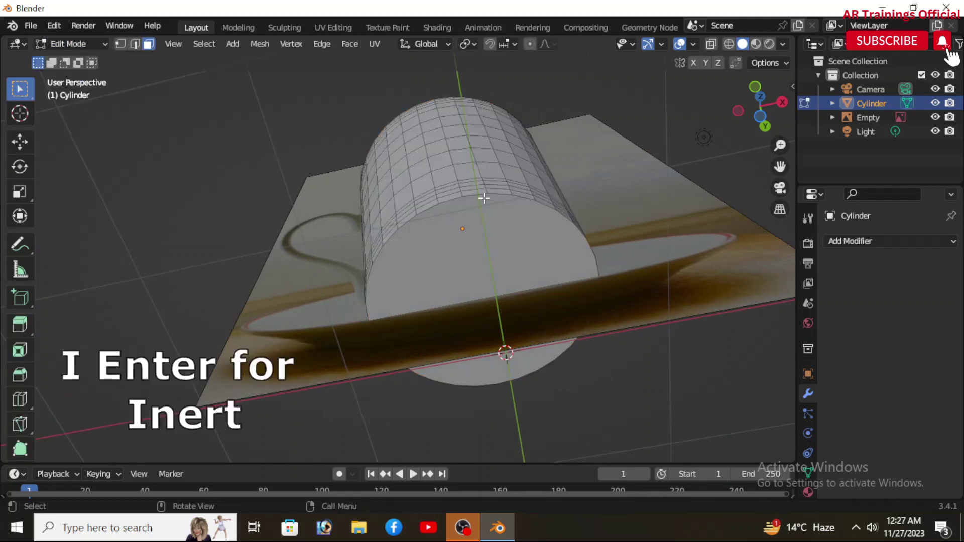
pyautogui.click(478, 231)
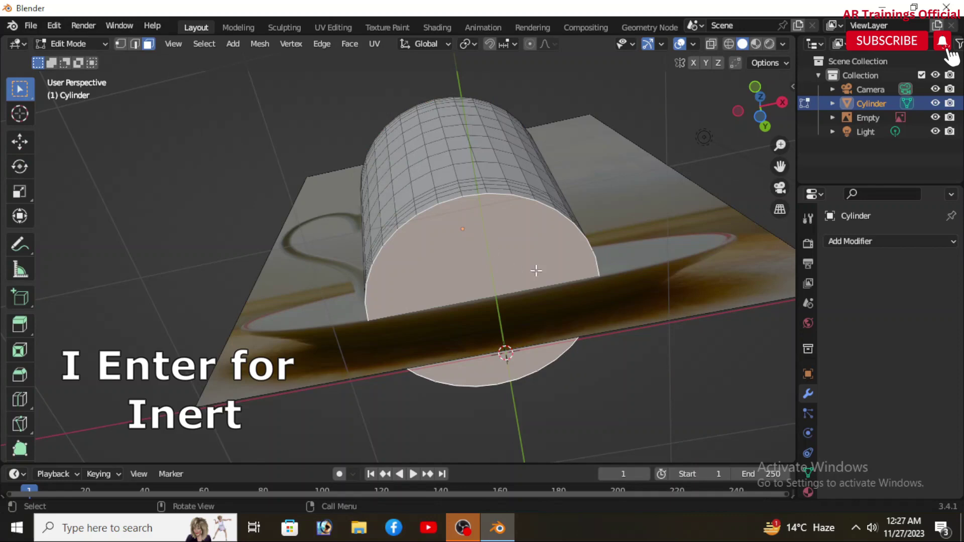
pyautogui.moveTo(536, 270)
pyautogui.mouseDown(button='middle')
pyautogui.moveTo(570, 332)
pyautogui.moveTo(577, 430)
pyautogui.moveTo(576, 273)
pyautogui.mouseUp(button='middle')
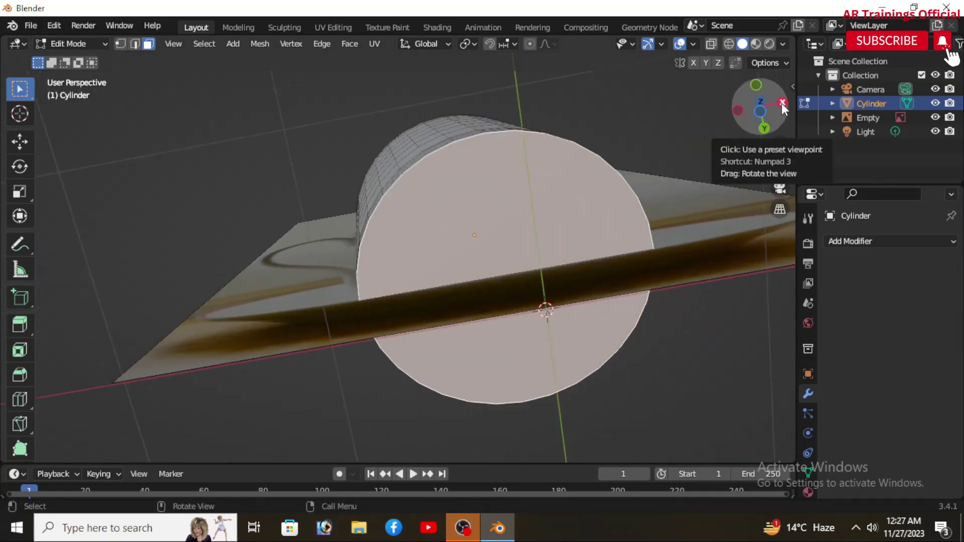
pyautogui.click(782, 103)
pyautogui.click(782, 104)
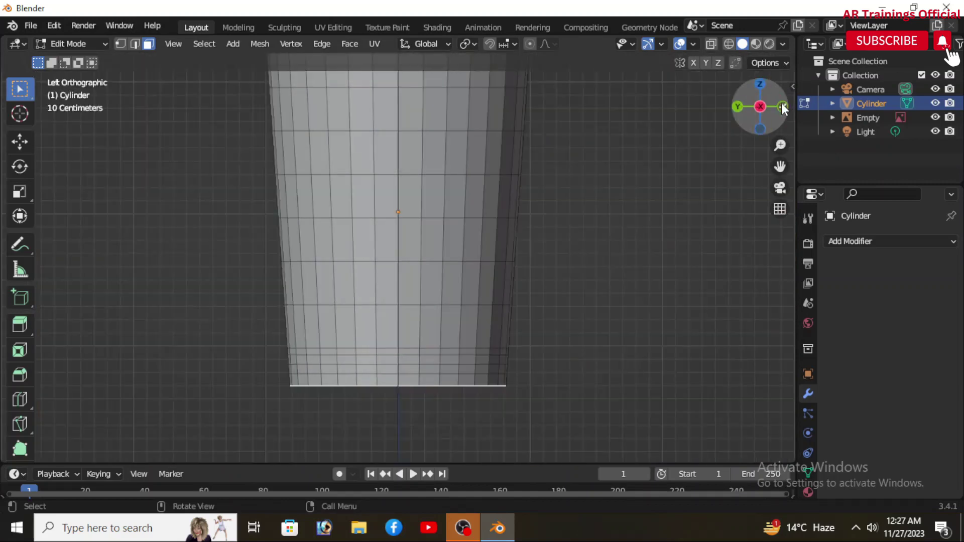
pyautogui.click(759, 130)
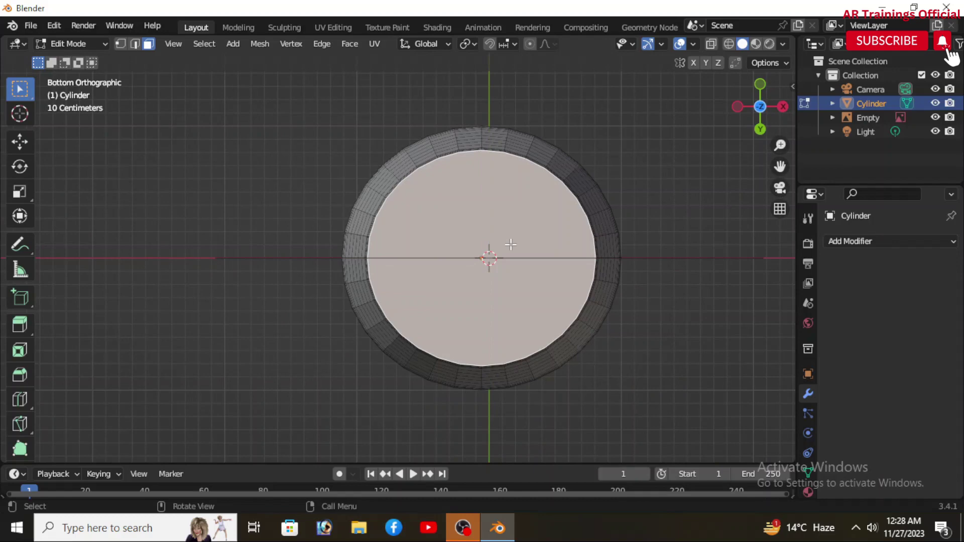
# Inset the bottom face three times, forming concentric rings around a small central face
pyautogui.press('i')
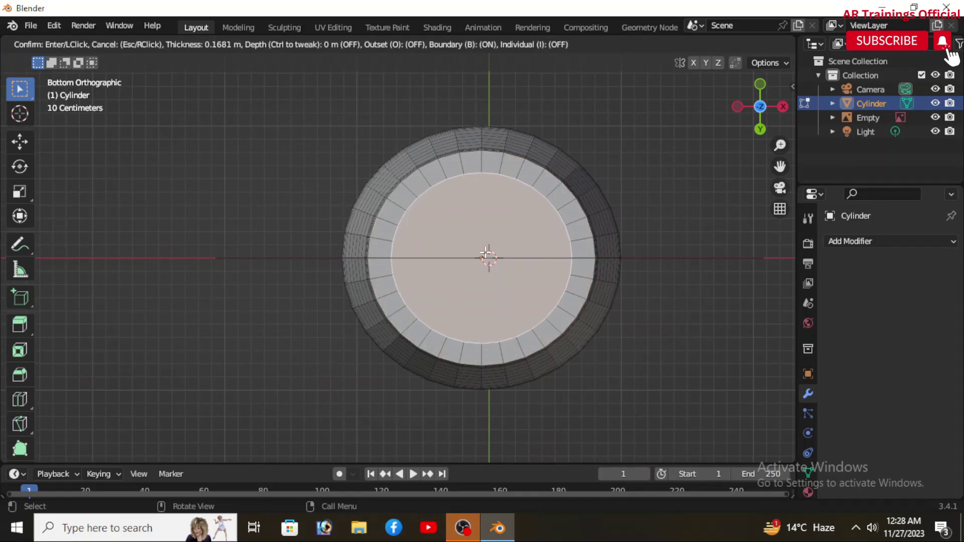
pyautogui.click(486, 254)
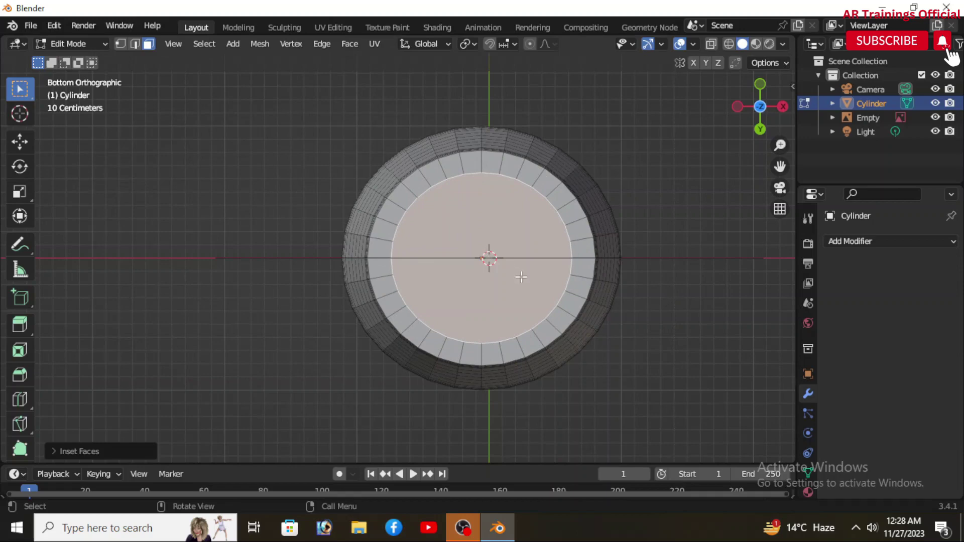
pyautogui.press('i')
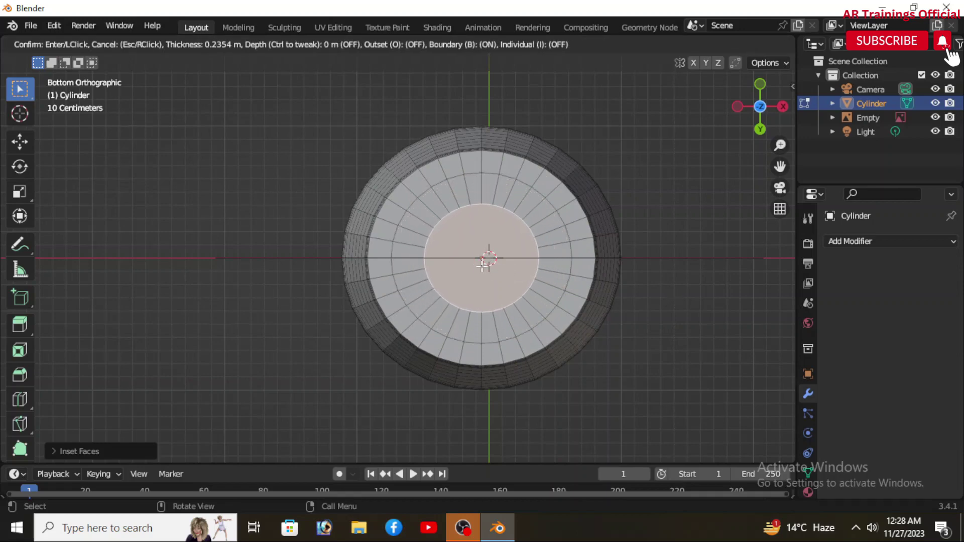
pyautogui.click(483, 266)
pyautogui.scroll(-1, 485, 287)
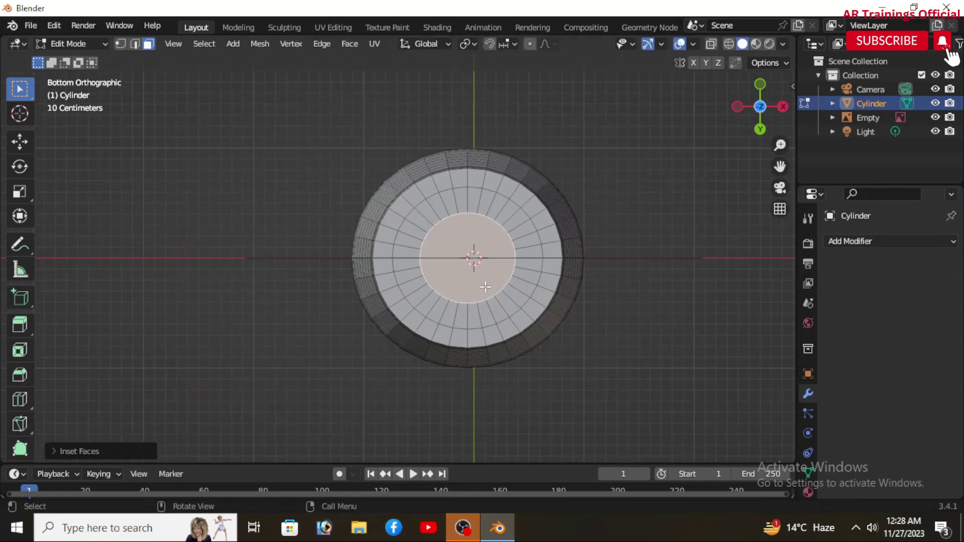
pyautogui.press('i')
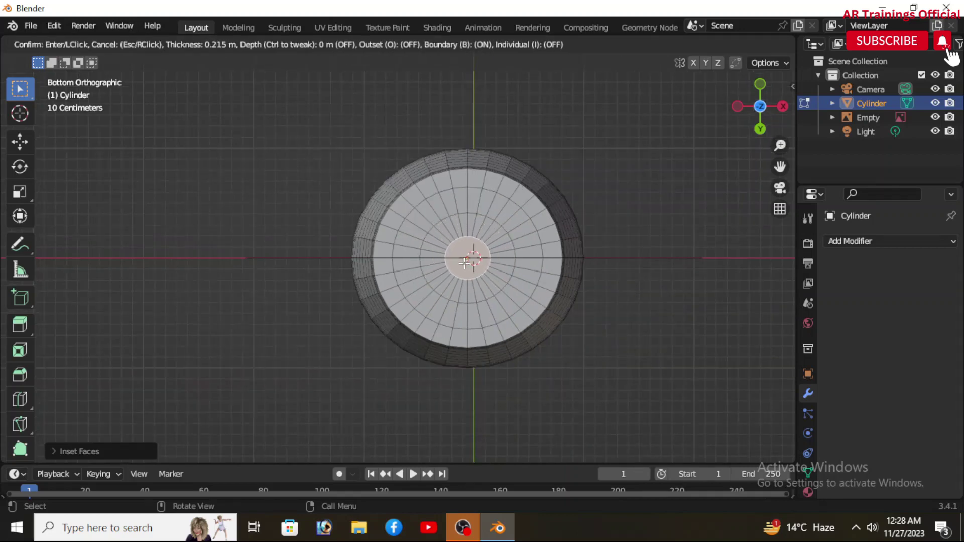
pyautogui.click(465, 262)
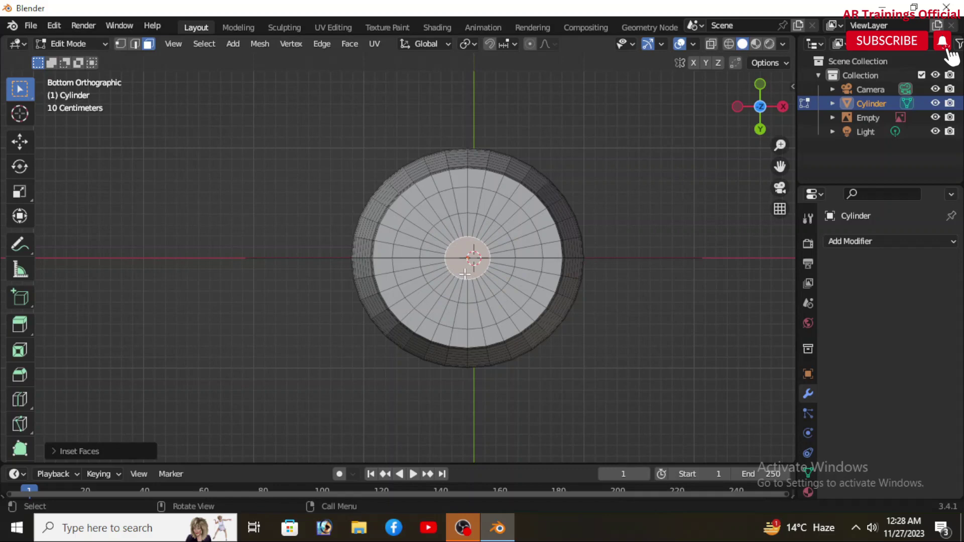
pyautogui.scroll(-3, 701, 323)
pyautogui.scroll(2, 705, 164)
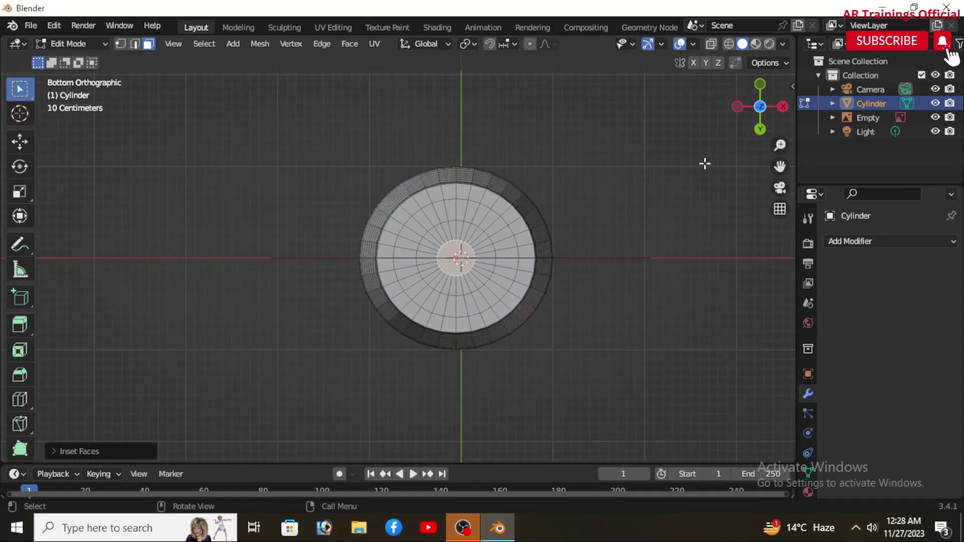
# Line up a front orthographic view of the cup against the reference photo
pyautogui.click(761, 88)
pyautogui.moveTo(497, 260)
pyautogui.mouseDown(button='middle')
pyautogui.moveTo(521, 260)
pyautogui.moveTo(510, 351)
pyautogui.moveTo(723, 191)
pyautogui.mouseUp(button='middle')
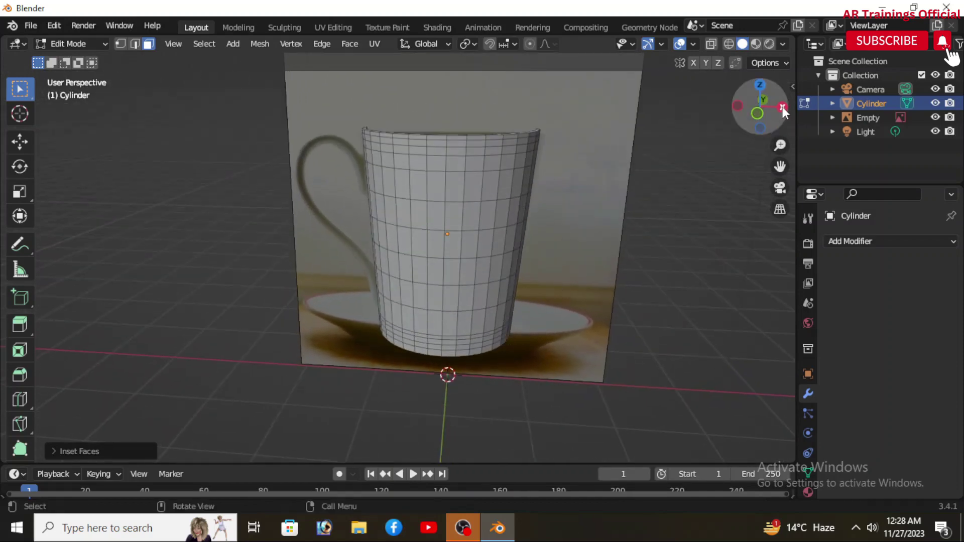
pyautogui.click(782, 106)
pyautogui.click(737, 106)
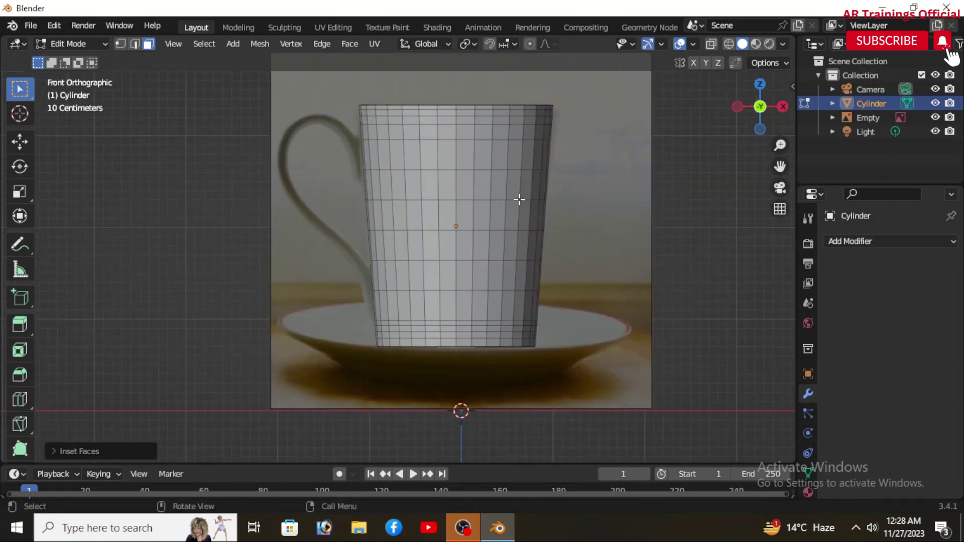
pyautogui.keyDown('shift'); pyautogui.moveTo(592, 242); pyautogui.dragTo(590, 269, button='middle'); pyautogui.keyUp('shift')
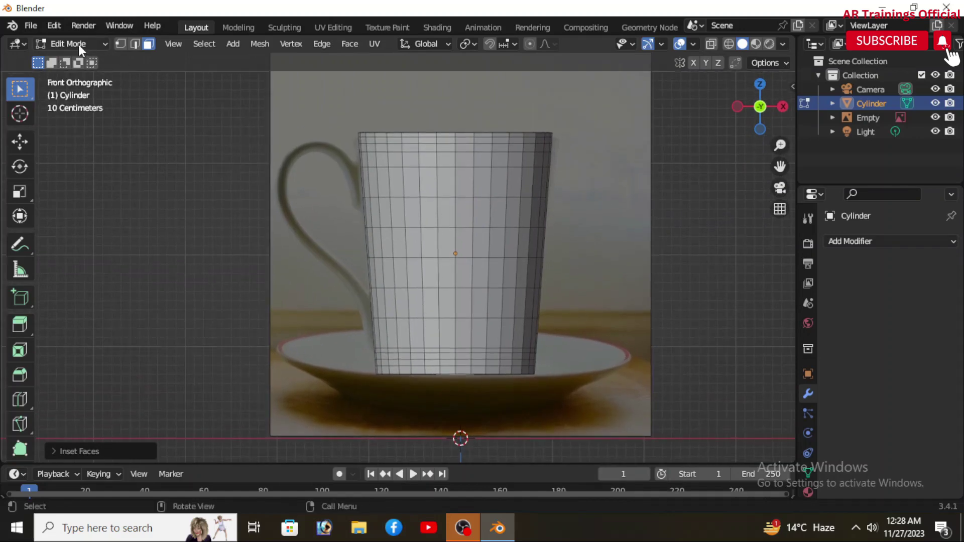
pyautogui.scroll(3, 361, 182)
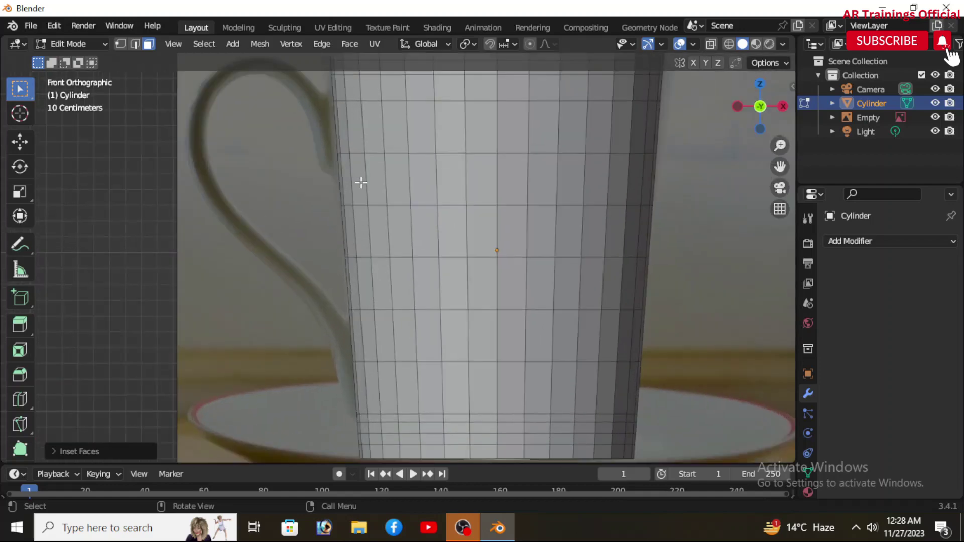
pyautogui.scroll(-3, 361, 182)
pyautogui.moveTo(378, 227)
pyautogui.mouseDown(button='middle')
pyautogui.moveTo(406, 243)
pyautogui.moveTo(465, 243)
pyautogui.mouseUp(button='middle')
# Select the face at the handle's upper joint and extrude it outward about 0.0589 m
pyautogui.click(372, 155)
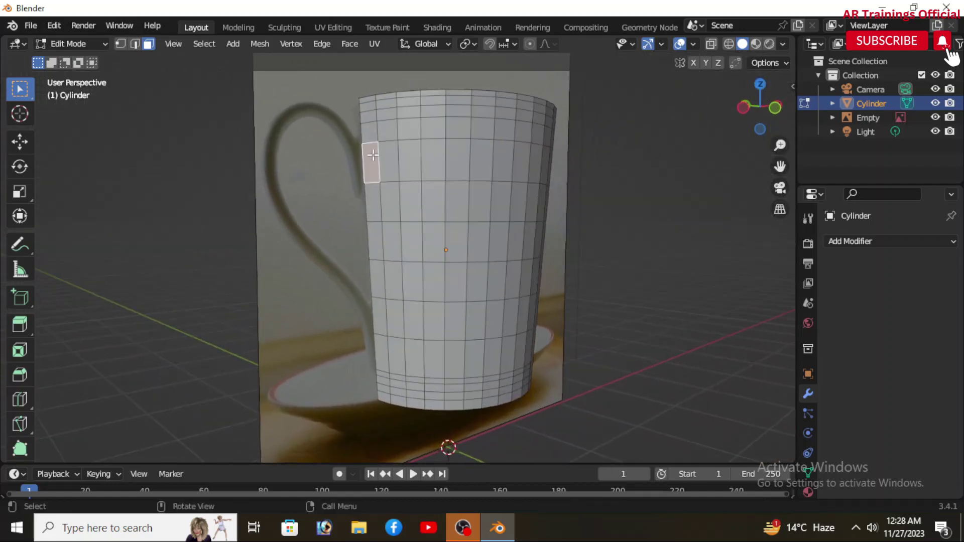
pyautogui.moveTo(509, 317)
pyautogui.mouseDown(button='middle')
pyautogui.moveTo(444, 318)
pyautogui.moveTo(513, 324)
pyautogui.moveTo(421, 320)
pyautogui.moveTo(437, 319)
pyautogui.mouseUp(button='middle')
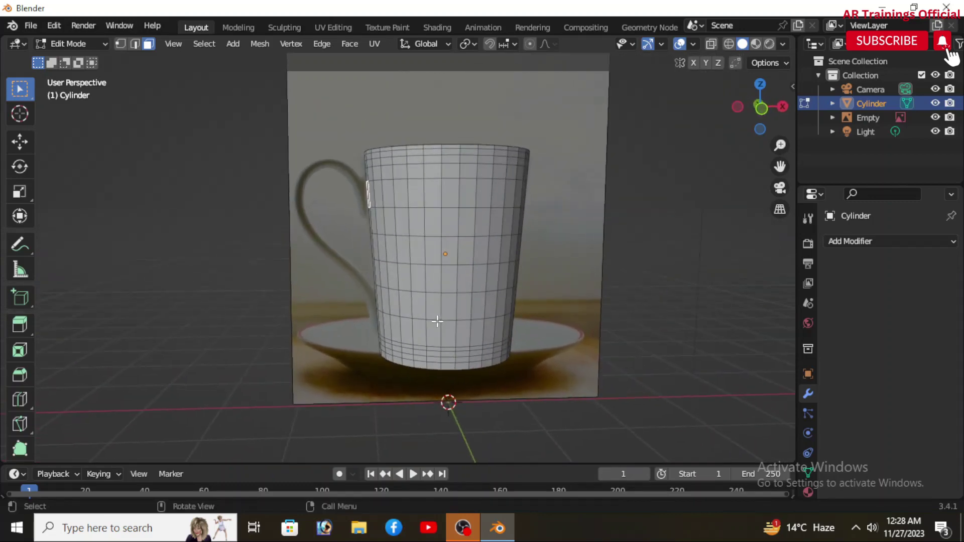
pyautogui.click(779, 110)
pyautogui.click(743, 105)
pyautogui.scroll(2, 377, 211)
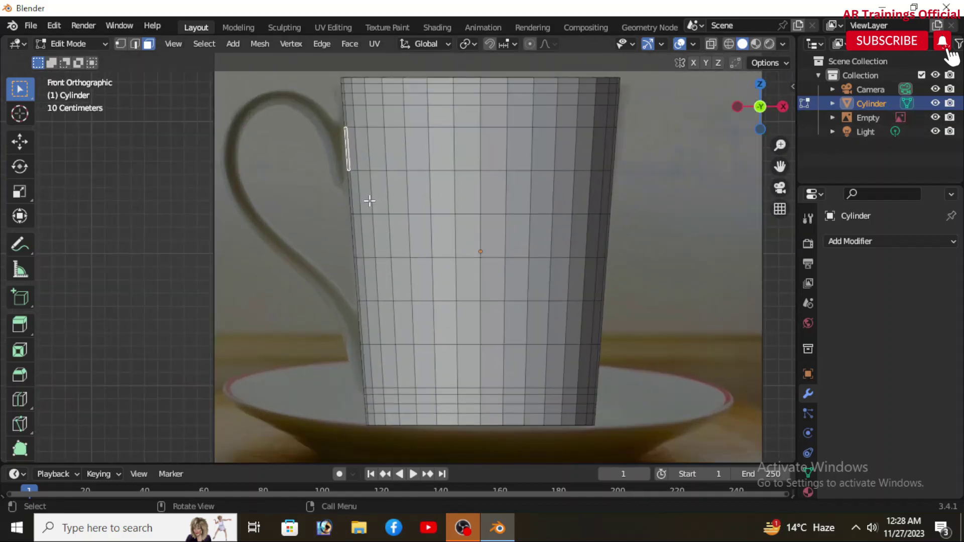
pyautogui.press('e')
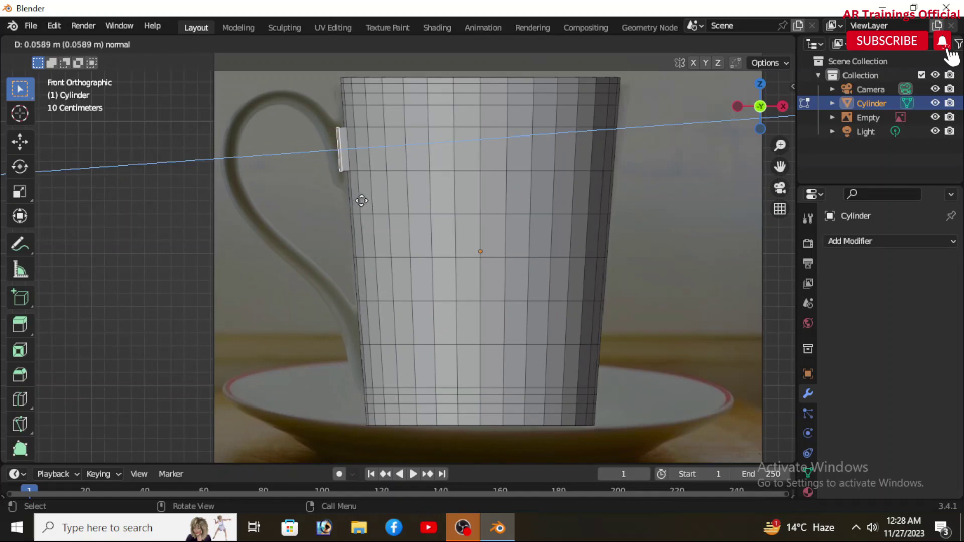
# Confirm the extrusion and extend handle segments across the top bend of the reference curve
pyautogui.click(362, 201)
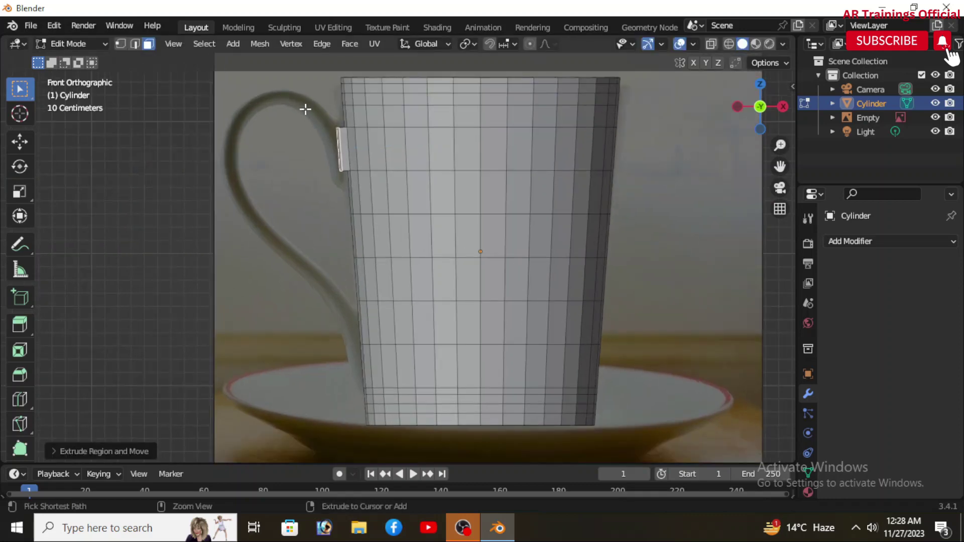
pyautogui.keyDown('ctrl'); pyautogui.rightClick(303, 107); pyautogui.keyUp('ctrl')
pyautogui.keyDown('ctrl'); pyautogui.rightClick(282, 101); pyautogui.keyUp('ctrl')
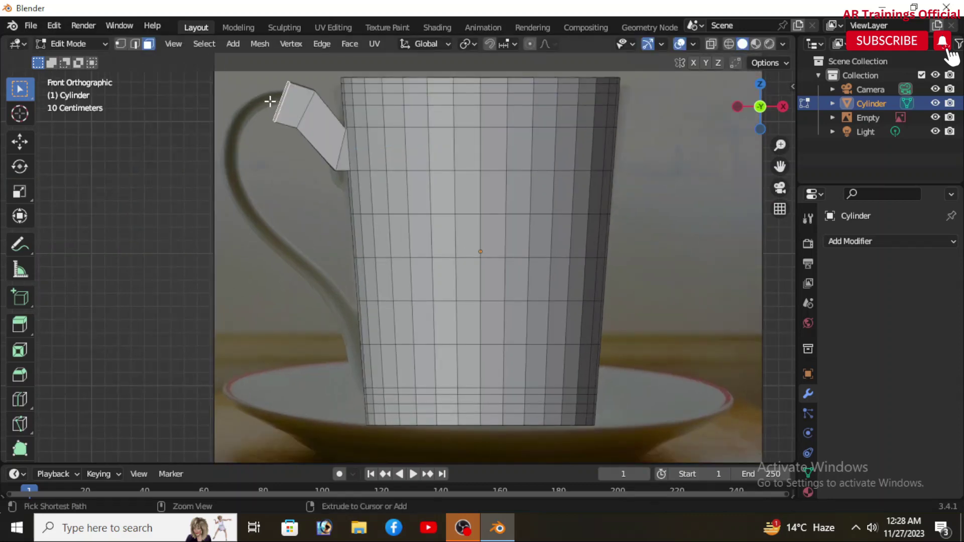
pyautogui.keyDown('ctrl'); pyautogui.rightClick(252, 102); pyautogui.keyUp('ctrl')
pyautogui.keyDown('ctrl'); pyautogui.rightClick(239, 121); pyautogui.keyUp('ctrl')
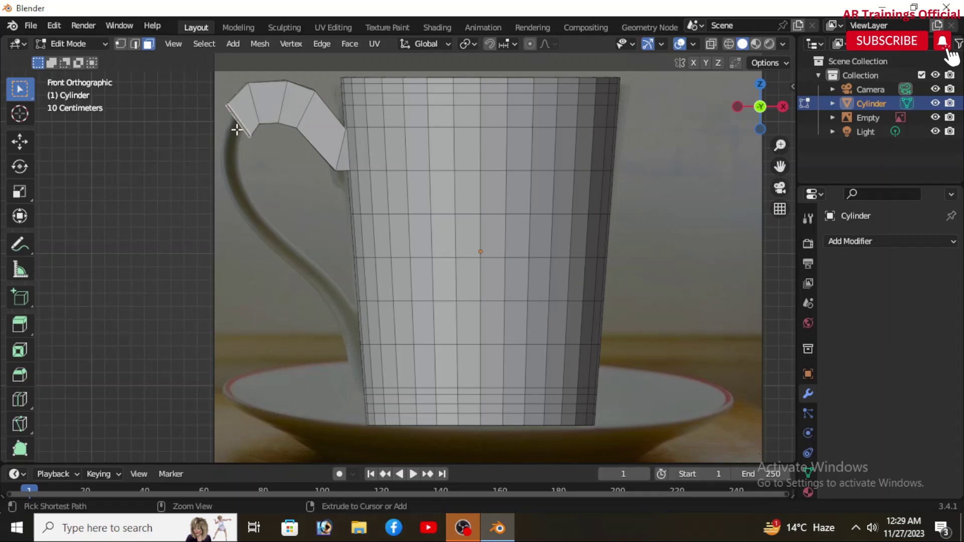
pyautogui.keyDown('ctrl'); pyautogui.rightClick(230, 153); pyautogui.keyUp('ctrl')
pyautogui.keyDown('ctrl'); pyautogui.rightClick(231, 170); pyautogui.keyUp('ctrl')
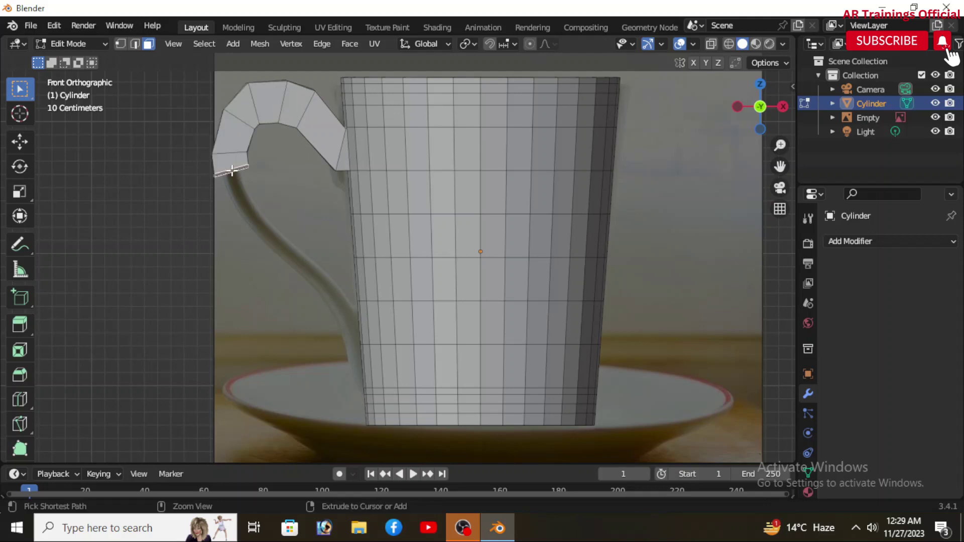
# Continue the handle segments downward and back until the end meets the cup's lower side
pyautogui.keyDown('ctrl'); pyautogui.rightClick(240, 190); pyautogui.keyUp('ctrl')
pyautogui.keyDown('ctrl'); pyautogui.rightClick(262, 218); pyautogui.keyUp('ctrl')
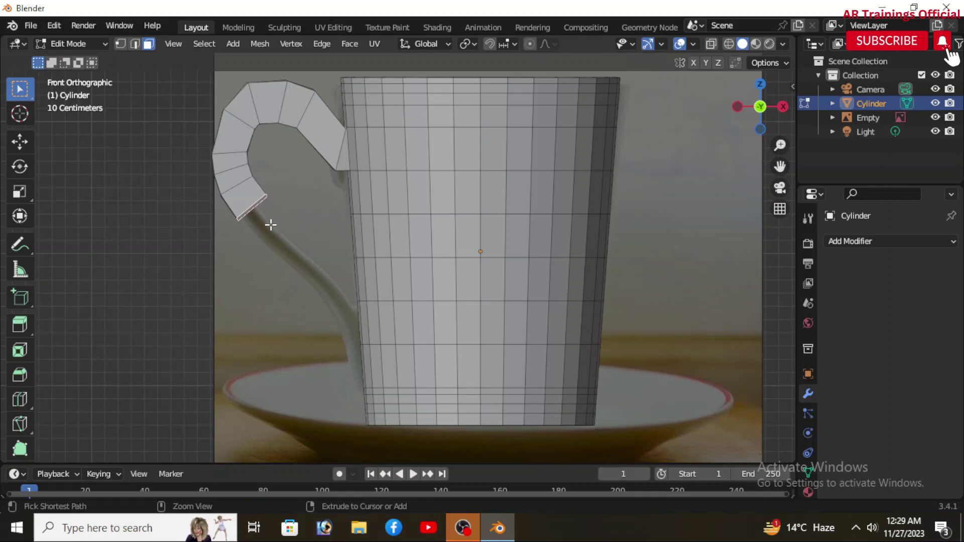
pyautogui.keyDown('ctrl'); pyautogui.rightClick(280, 232); pyautogui.keyUp('ctrl')
pyautogui.keyDown('ctrl'); pyautogui.rightClick(293, 249); pyautogui.keyUp('ctrl')
pyautogui.keyDown('ctrl'); pyautogui.rightClick(313, 268); pyautogui.keyUp('ctrl')
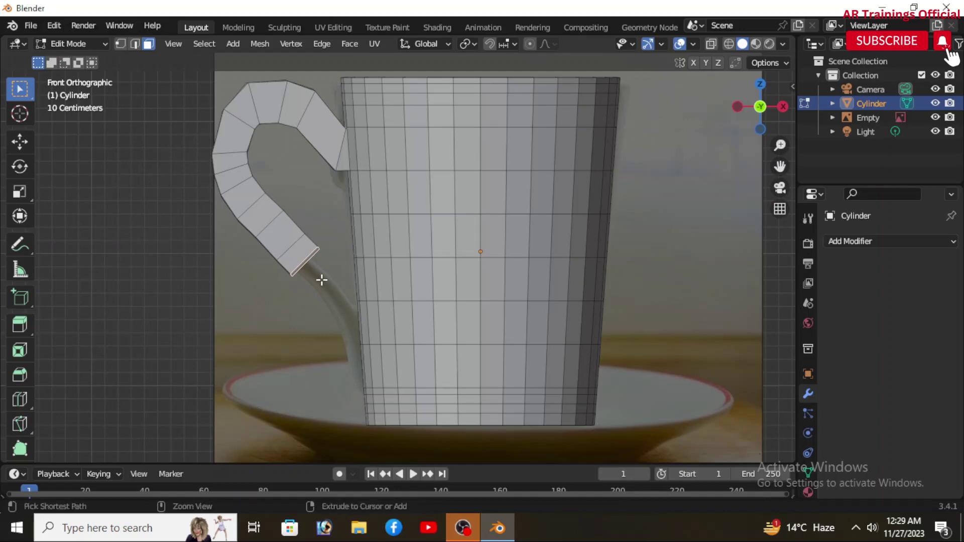
pyautogui.keyDown('ctrl'); pyautogui.rightClick(322, 280); pyautogui.keyUp('ctrl')
pyautogui.keyDown('ctrl'); pyautogui.rightClick(331, 296); pyautogui.keyUp('ctrl')
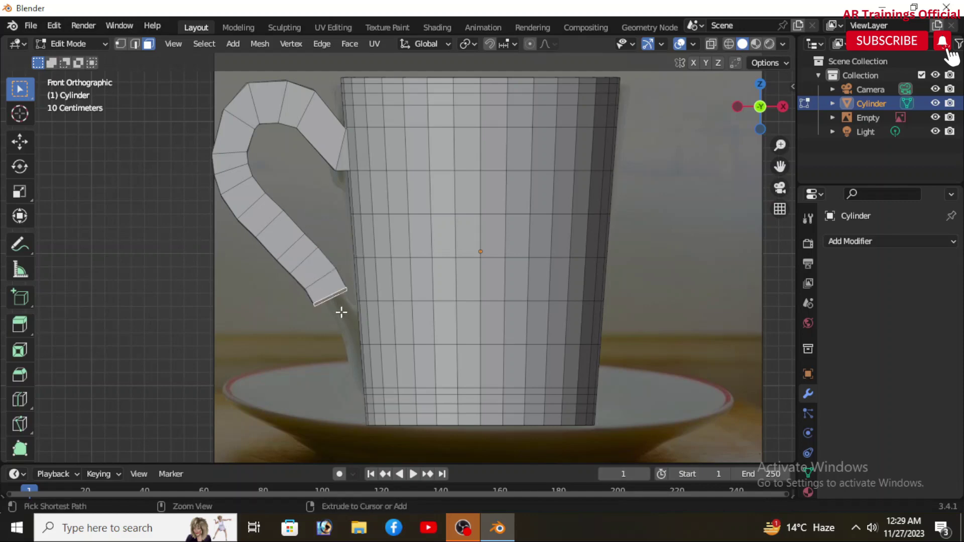
pyautogui.keyDown('ctrl'); pyautogui.rightClick(341, 312); pyautogui.keyUp('ctrl')
pyautogui.scroll(2, 354, 324)
# Select the handle's end face together with the adjacent cup face
pyautogui.scroll(-1, 356, 324)
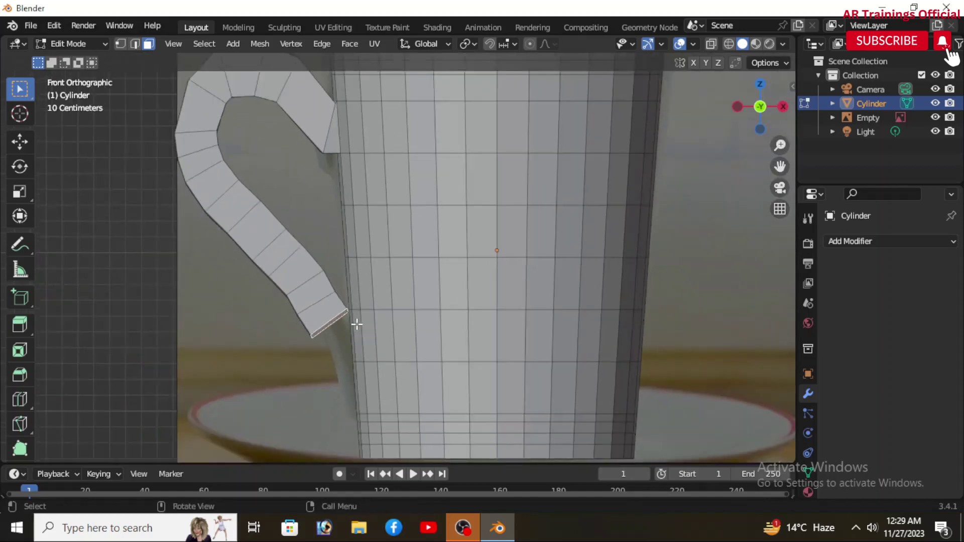
pyautogui.scroll(-1, 356, 324)
pyautogui.moveTo(370, 295); pyautogui.dragTo(414, 295, button='middle')
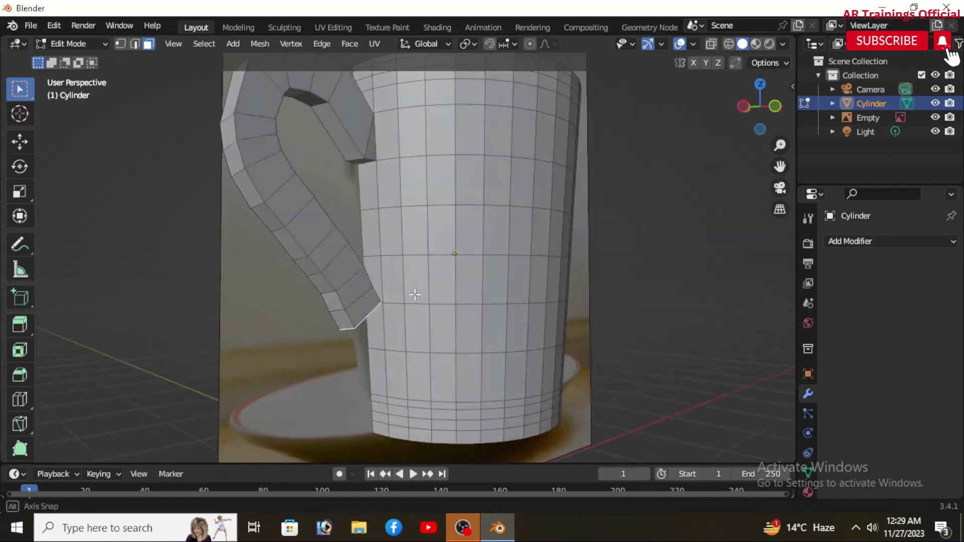
pyautogui.scroll(-4, 406, 275)
pyautogui.moveTo(372, 312); pyautogui.dragTo(418, 301, button='middle')
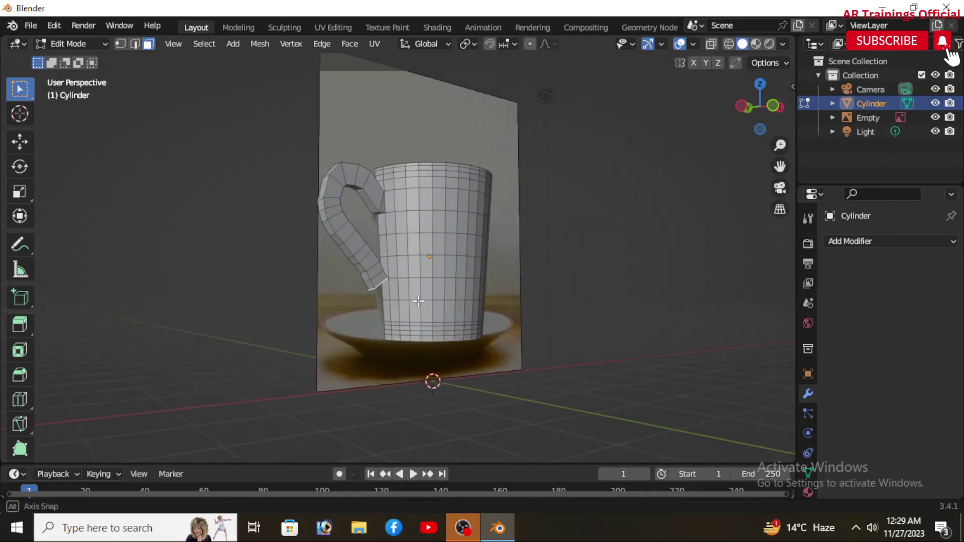
pyautogui.scroll(2, 417, 299)
pyautogui.scroll(1, 406, 291)
pyautogui.scroll(1, 391, 284)
pyautogui.scroll(1, 400, 253)
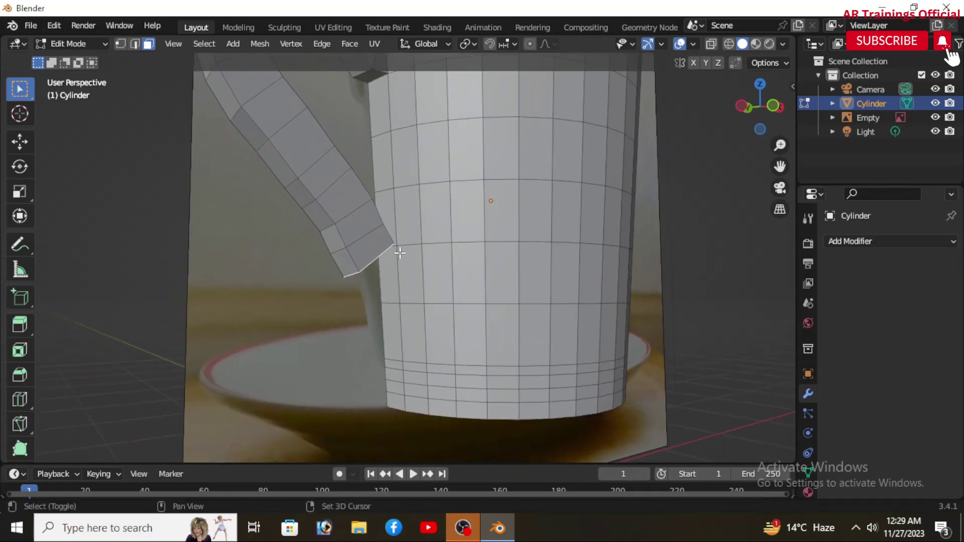
pyautogui.moveTo(399, 252); pyautogui.dragTo(384, 265, button='middle')
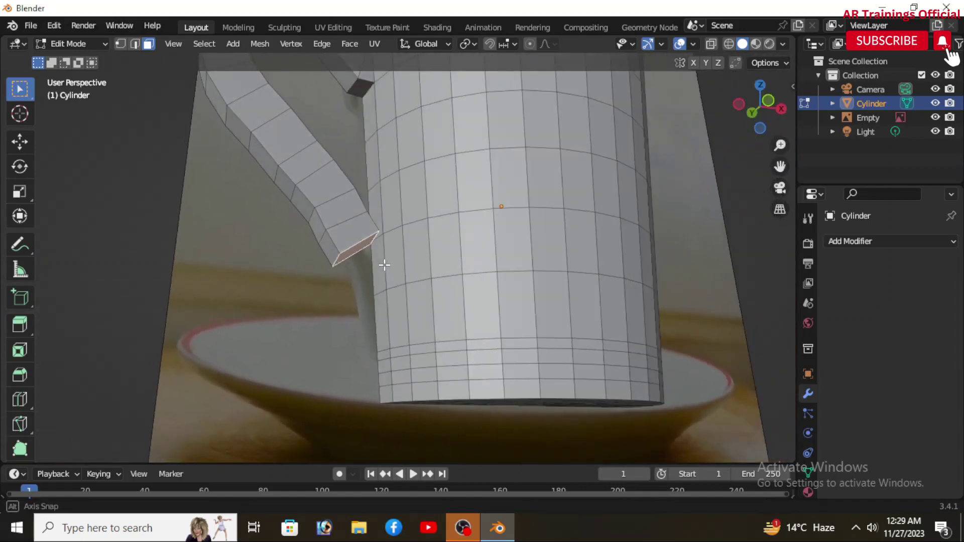
pyautogui.moveTo(384, 265); pyautogui.dragTo(375, 268, button='middle')
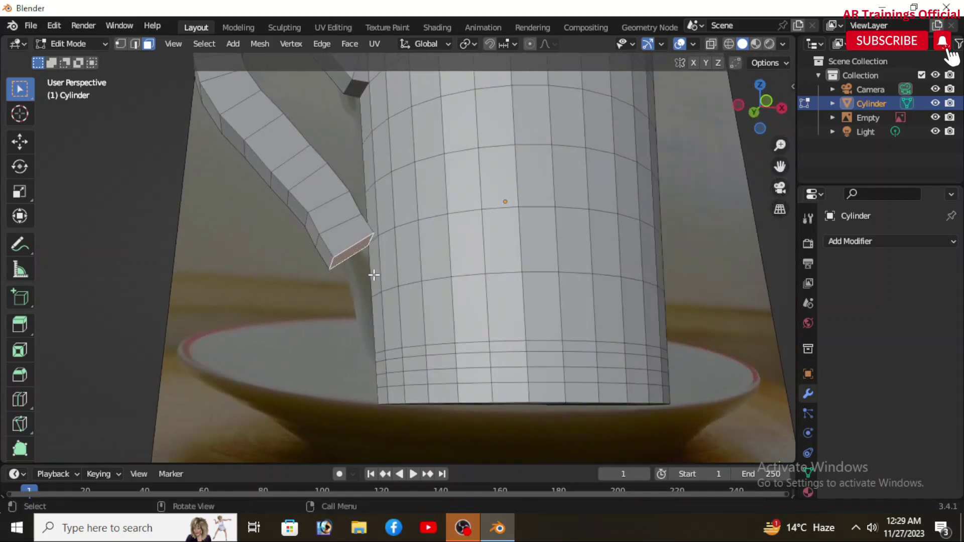
pyautogui.keyDown('shift'); pyautogui.click(373, 281); pyautogui.keyUp('shift')
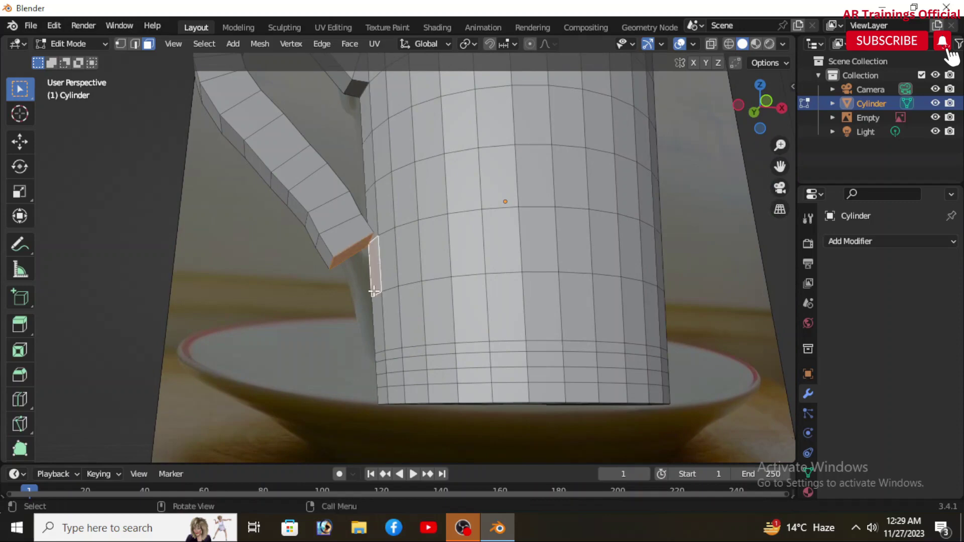
# Delete both selected faces, leaving openings on the handle end and cup side
pyautogui.scroll(3, 357, 265)
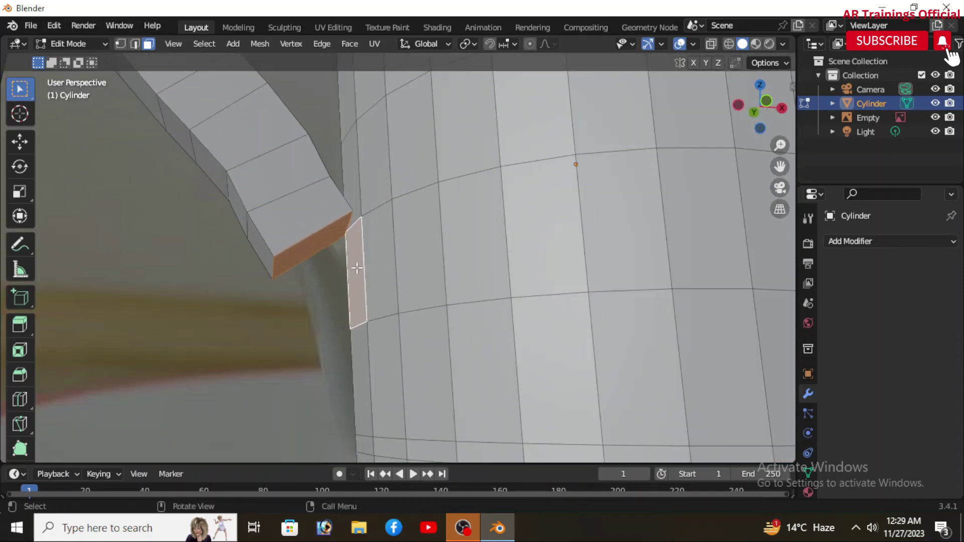
pyautogui.press('x')
pyautogui.click(339, 266)
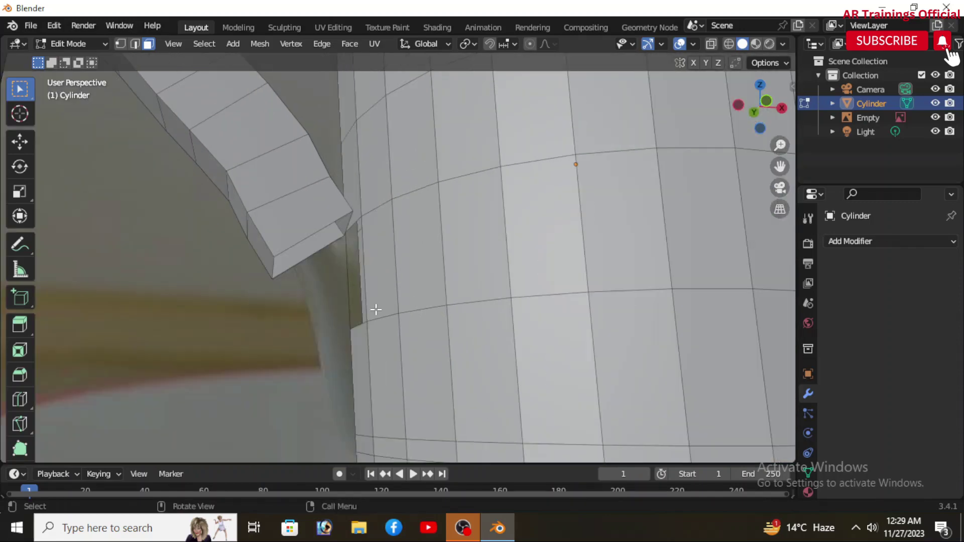
pyautogui.moveTo(398, 316); pyautogui.dragTo(464, 303, button='middle')
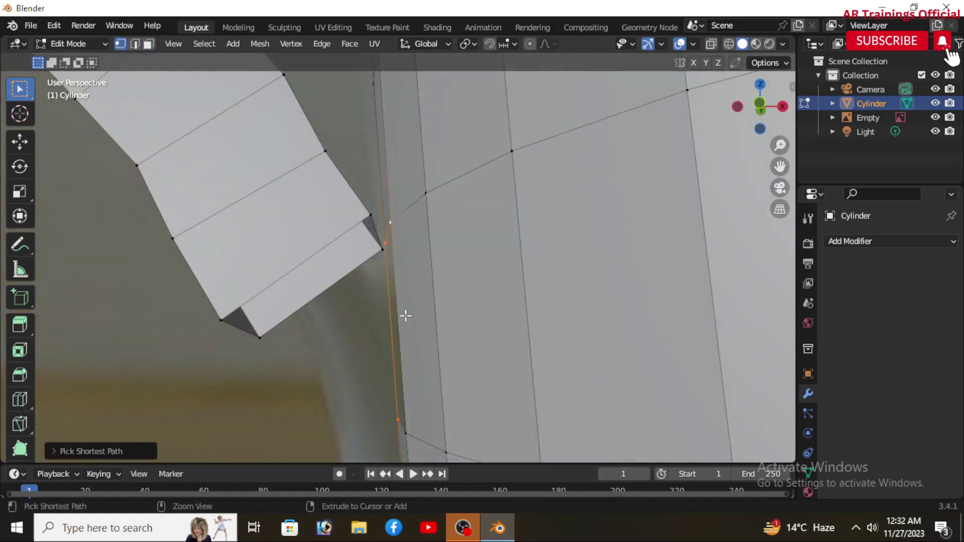
pyautogui.moveTo(402, 317); pyautogui.dragTo(432, 372, button='middle')
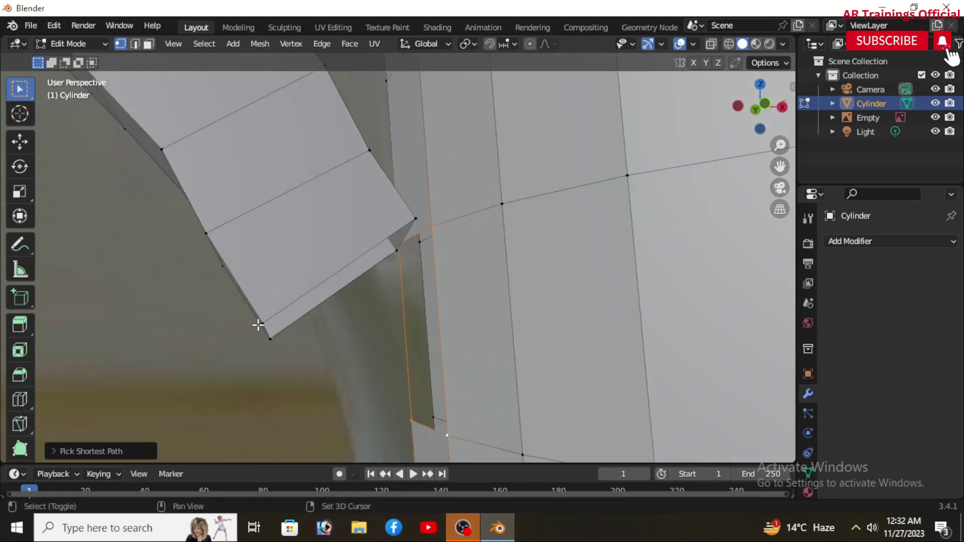
# Select both opening loops and join them with Bridge Edge Loops
pyautogui.keyDown('shift'); pyautogui.click(263, 324); pyautogui.keyUp('shift')
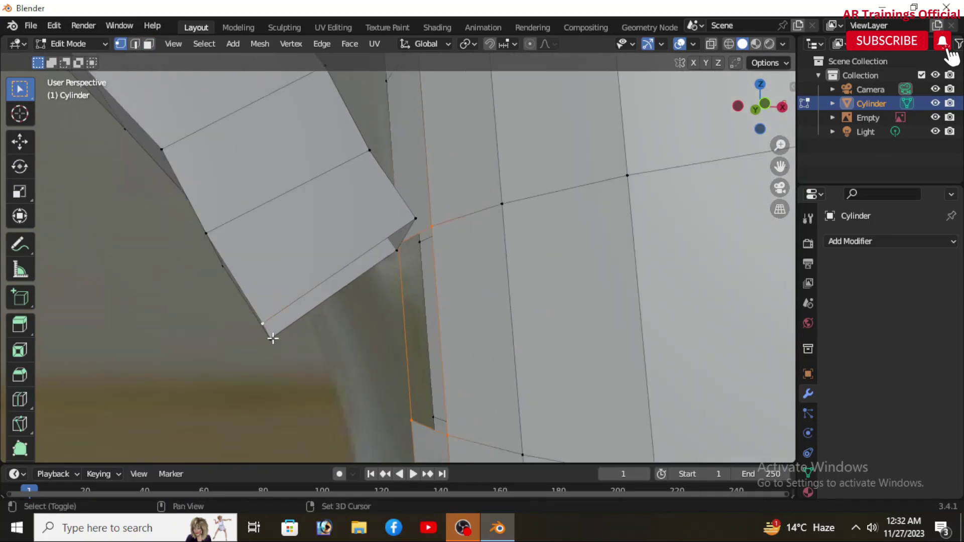
pyautogui.keyDown('shift'); pyautogui.click(396, 250); pyautogui.keyUp('shift')
pyautogui.scroll(-2, 415, 251)
pyautogui.scroll(-1, 415, 258)
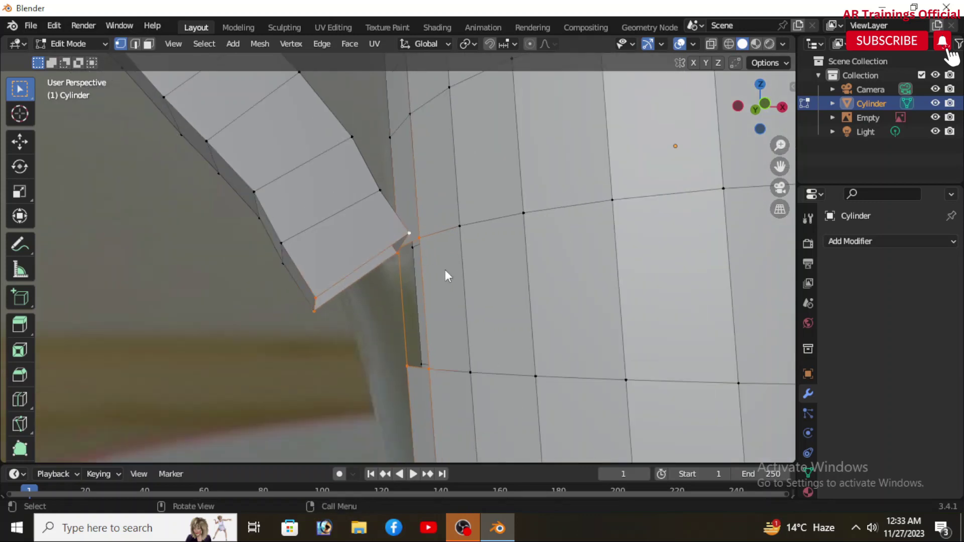
pyautogui.press('F3')
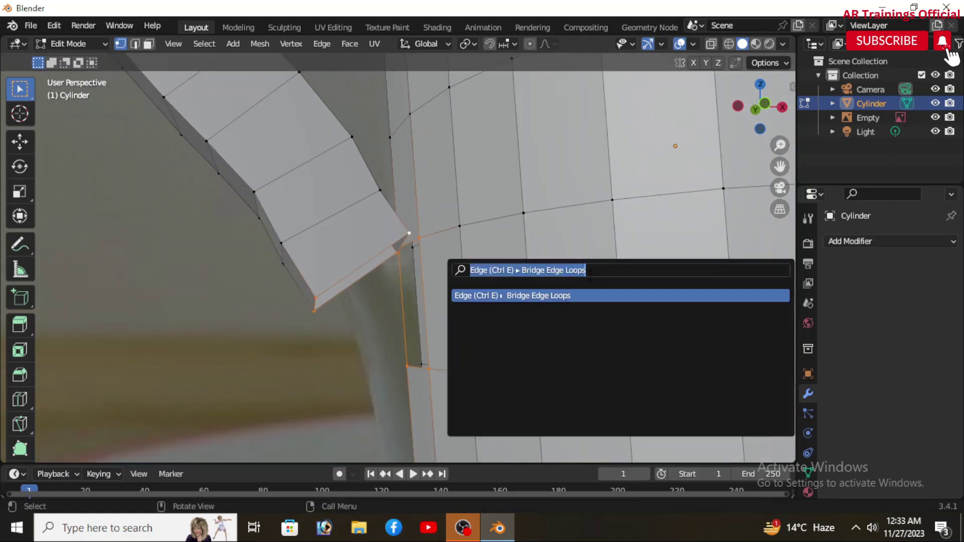
pyautogui.click(558, 297)
# Check the bridged handle in Front Orthographic view and deselect the new faces
pyautogui.scroll(-2, 414, 295)
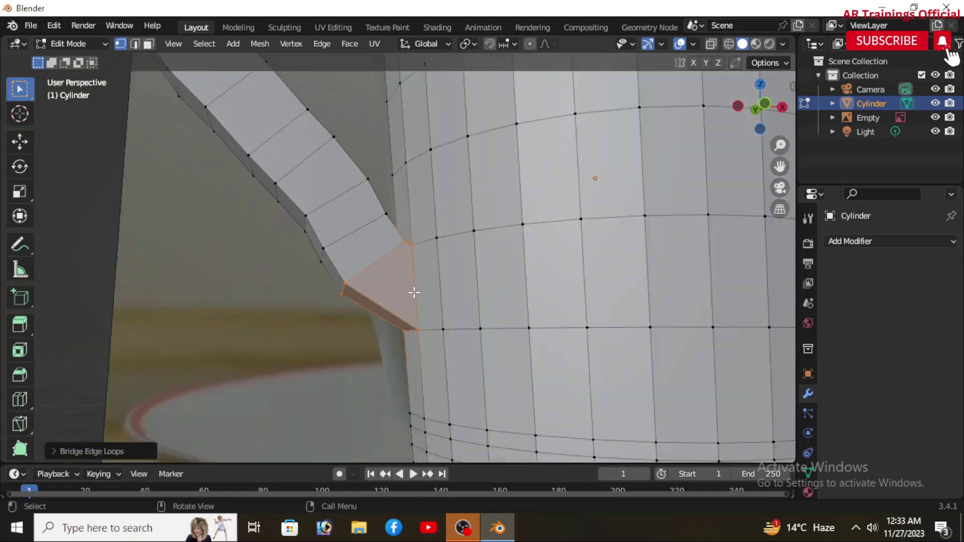
pyautogui.scroll(-2, 384, 360)
pyautogui.moveTo(384, 360)
pyautogui.mouseDown(button='middle')
pyautogui.moveTo(436, 363)
pyautogui.moveTo(397, 323)
pyautogui.mouseUp(button='middle')
pyautogui.scroll(2, 384, 231)
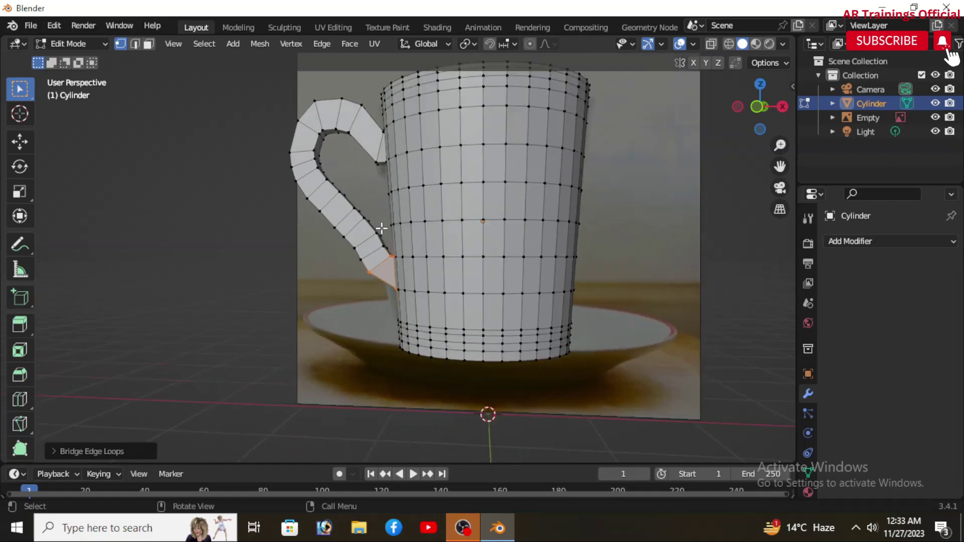
pyautogui.scroll(2, 351, 210)
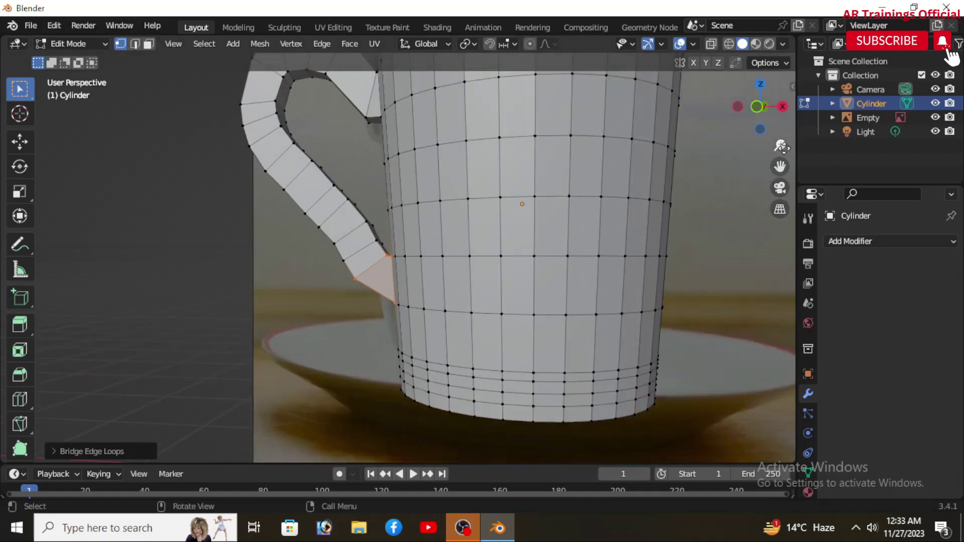
pyautogui.click(783, 106)
pyautogui.click(737, 105)
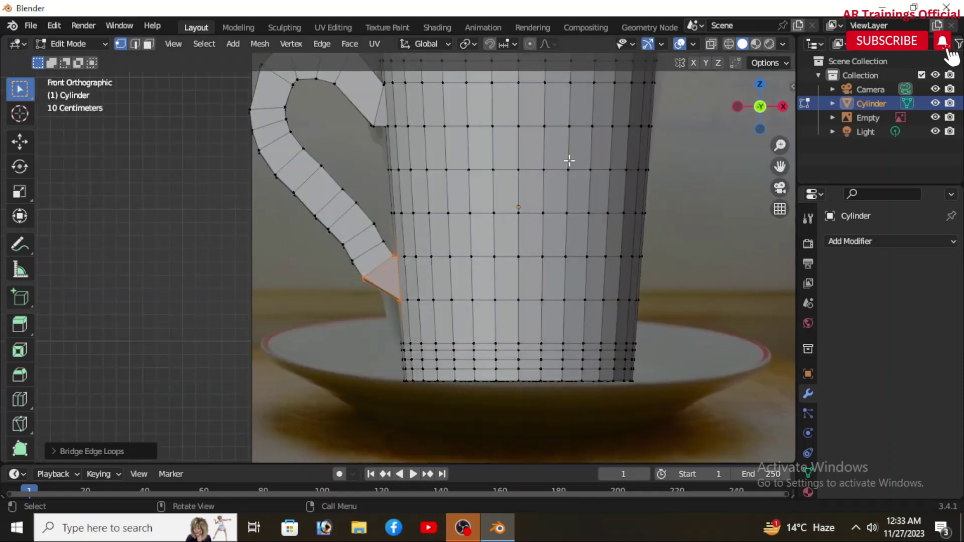
pyautogui.click(262, 271)
pyautogui.scroll(-2, 409, 252)
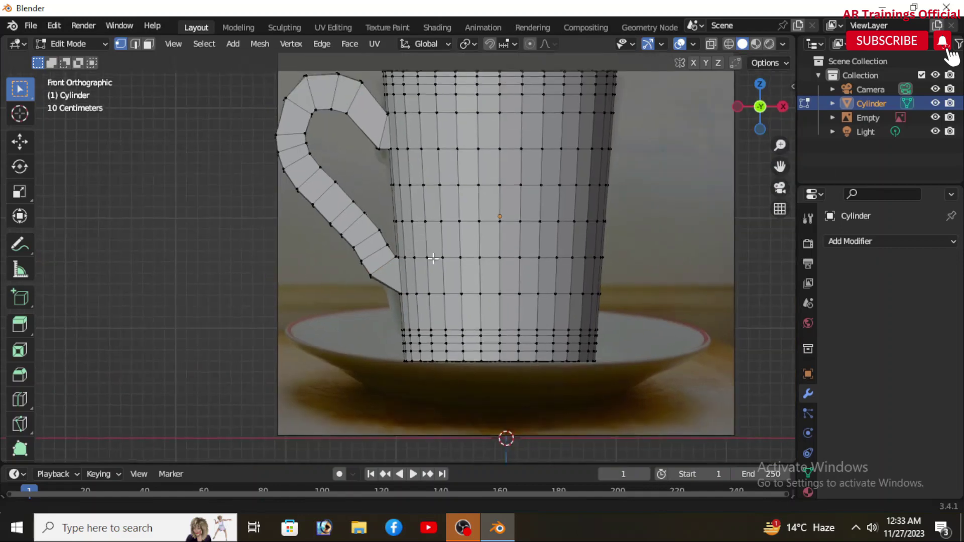
pyautogui.scroll(-1, 453, 318)
pyautogui.scroll(1, 453, 318)
pyautogui.scroll(1, 399, 158)
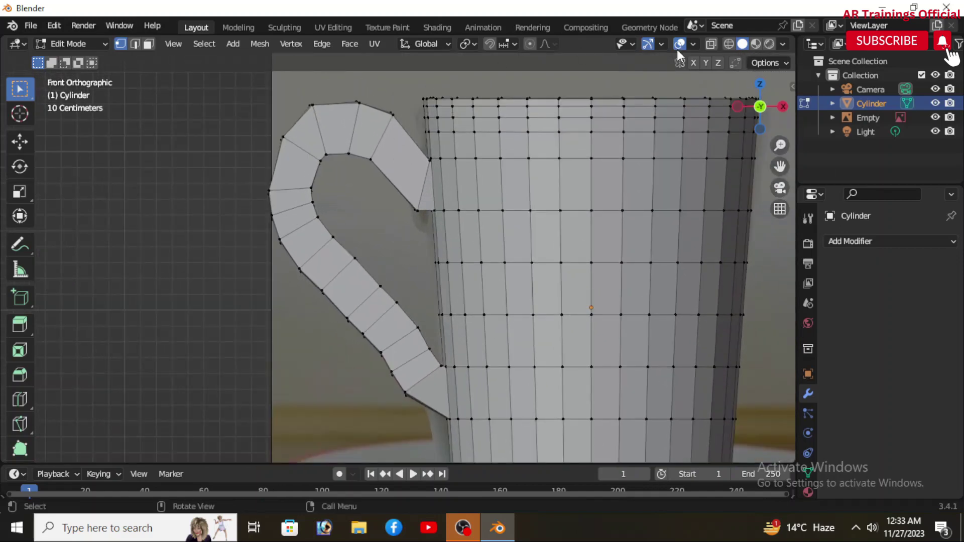
# Switch to Wireframe shading and box-select the handle's edge rings from top to middle
pyautogui.click(729, 44)
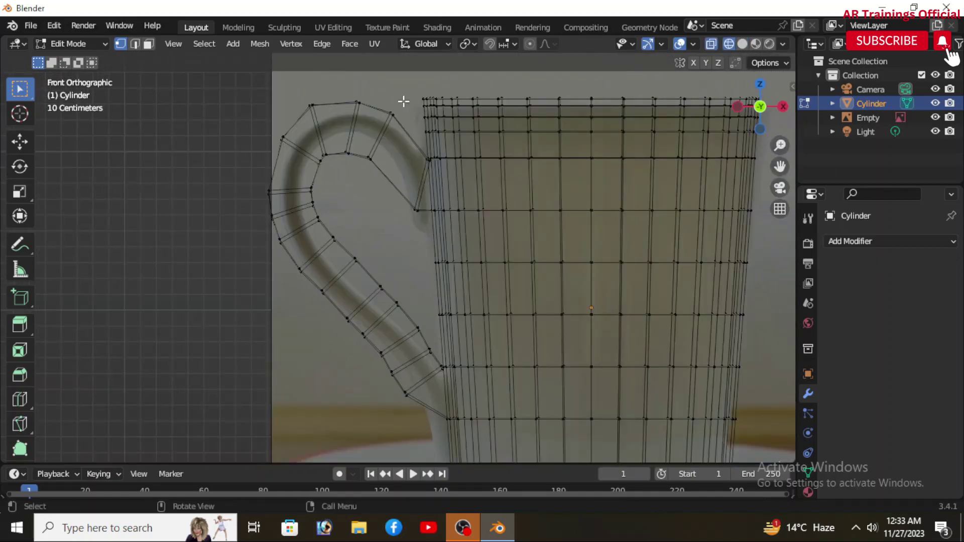
pyautogui.moveTo(403, 101); pyautogui.dragTo(369, 180)
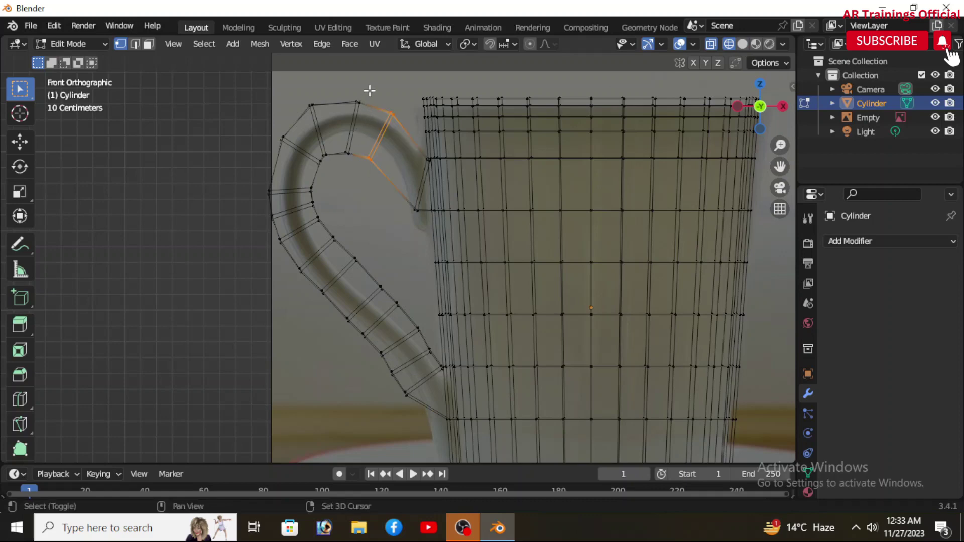
pyautogui.keyDown('shift'); pyautogui.moveTo(369, 90); pyautogui.dragTo(338, 165); pyautogui.keyUp('shift')
pyautogui.keyDown('shift'); pyautogui.moveTo(328, 87); pyautogui.dragTo(271, 169); pyautogui.keyUp('shift')
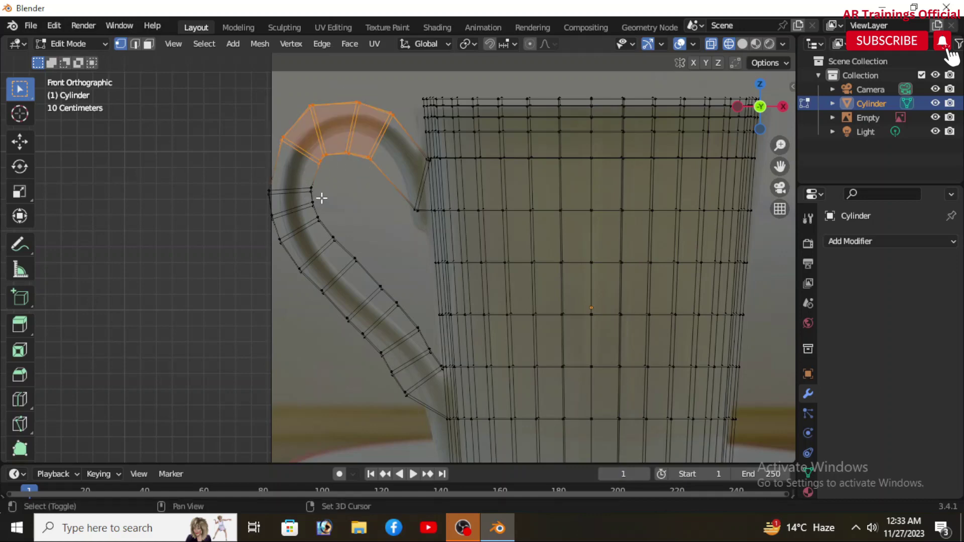
pyautogui.keyDown('shift'); pyautogui.moveTo(321, 198); pyautogui.dragTo(249, 186); pyautogui.keyUp('shift')
pyautogui.keyDown('shift'); pyautogui.moveTo(325, 209); pyautogui.dragTo(228, 216); pyautogui.keyUp('shift')
pyautogui.moveTo(335, 200)
pyautogui.keyDown('shift'); pyautogui.mouseDown()
pyautogui.moveTo(244, 235)
pyautogui.moveTo(255, 246)
pyautogui.mouseUp(); pyautogui.keyUp('shift')
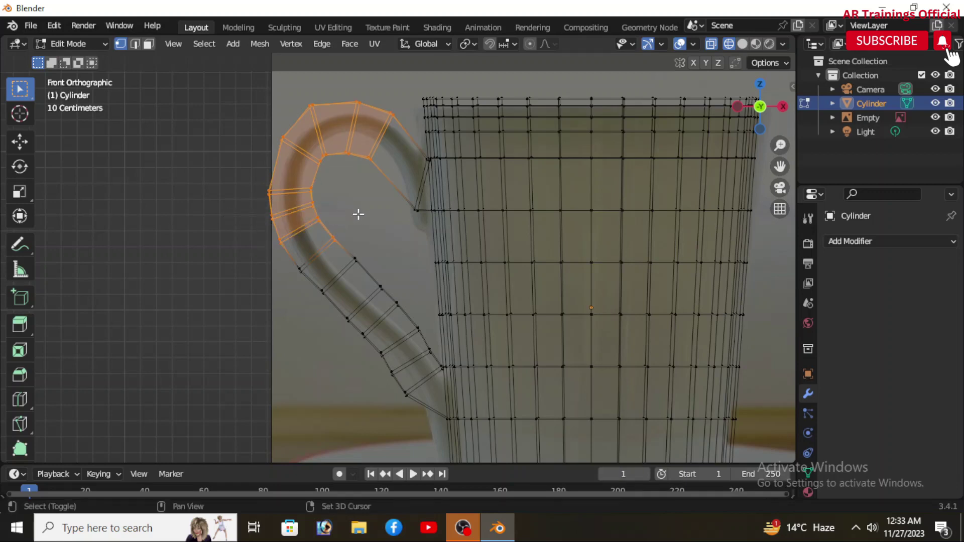
pyautogui.keyDown('shift'); pyautogui.moveTo(358, 214); pyautogui.dragTo(294, 281); pyautogui.keyUp('shift')
pyautogui.keyDown('shift'); pyautogui.moveTo(368, 241); pyautogui.dragTo(297, 319); pyautogui.keyUp('shift')
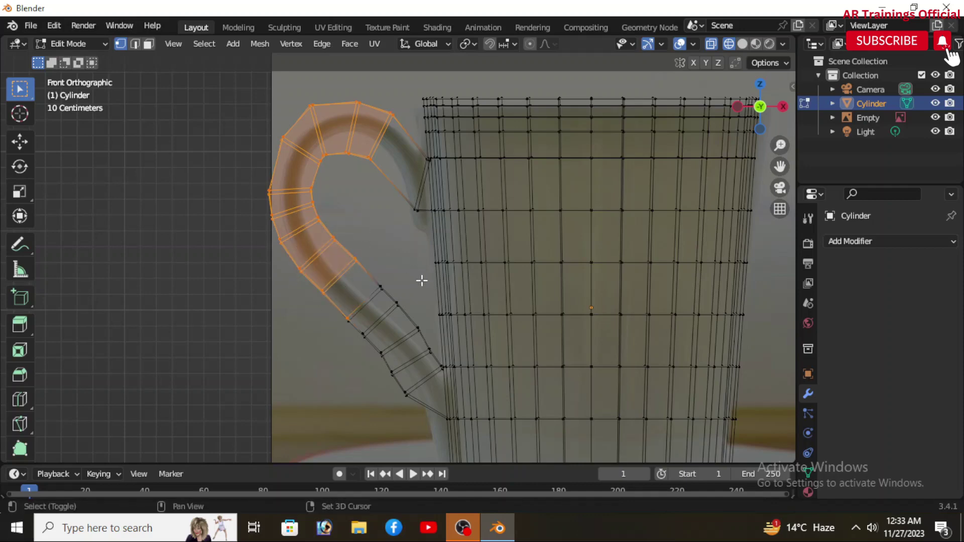
pyautogui.moveTo(428, 290)
pyautogui.keyDown('shift'); pyautogui.mouseDown()
pyautogui.moveTo(338, 399)
pyautogui.moveTo(315, 398)
pyautogui.mouseUp(); pyautogui.keyUp('shift')
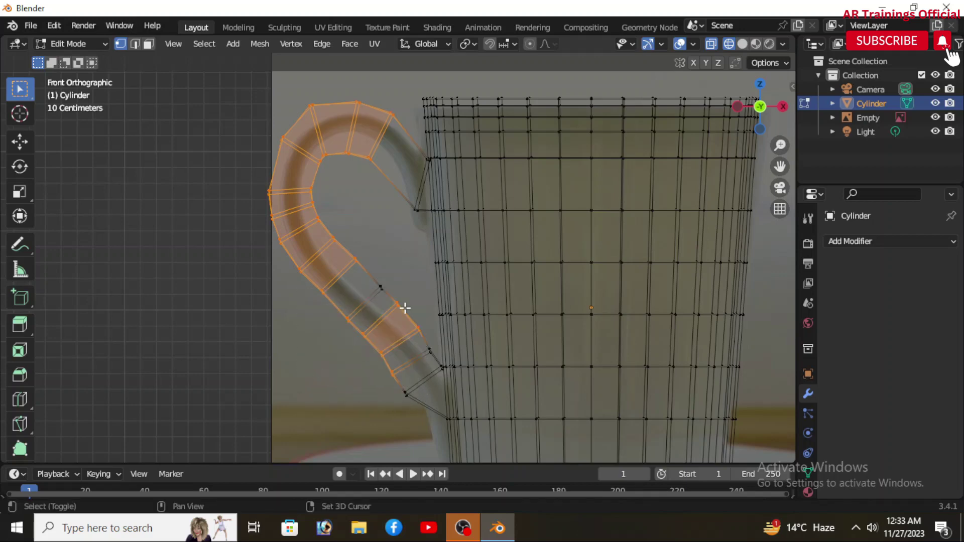
pyautogui.keyDown('shift'); pyautogui.moveTo(404, 275); pyautogui.dragTo(333, 319); pyautogui.keyUp('shift')
# Add the lowest handle rings near the bottom joint to the selection
pyautogui.scroll(2, 429, 390)
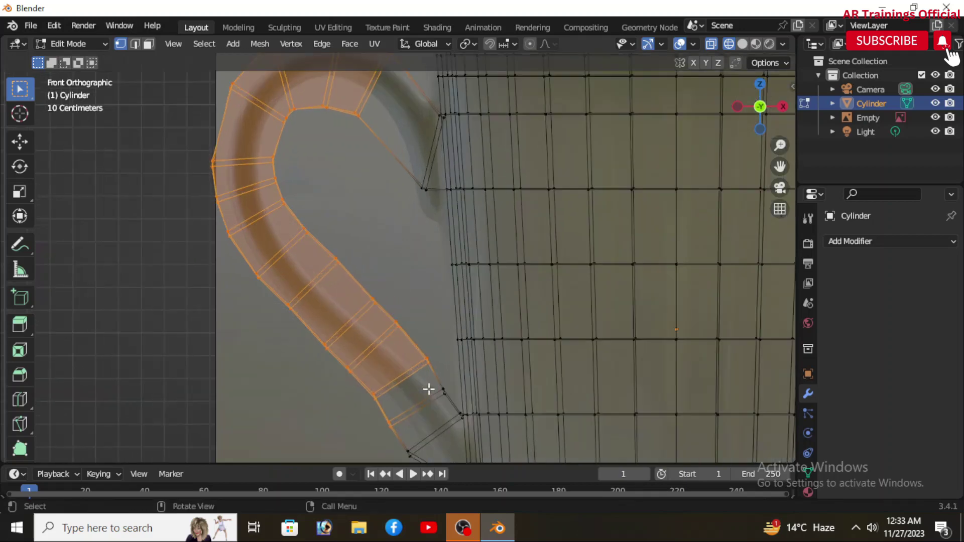
pyautogui.moveTo(428, 389)
pyautogui.mouseDown(button='middle')
pyautogui.moveTo(437, 402)
pyautogui.moveTo(433, 357)
pyautogui.moveTo(589, 228)
pyautogui.mouseUp(button='middle')
pyautogui.click(782, 106)
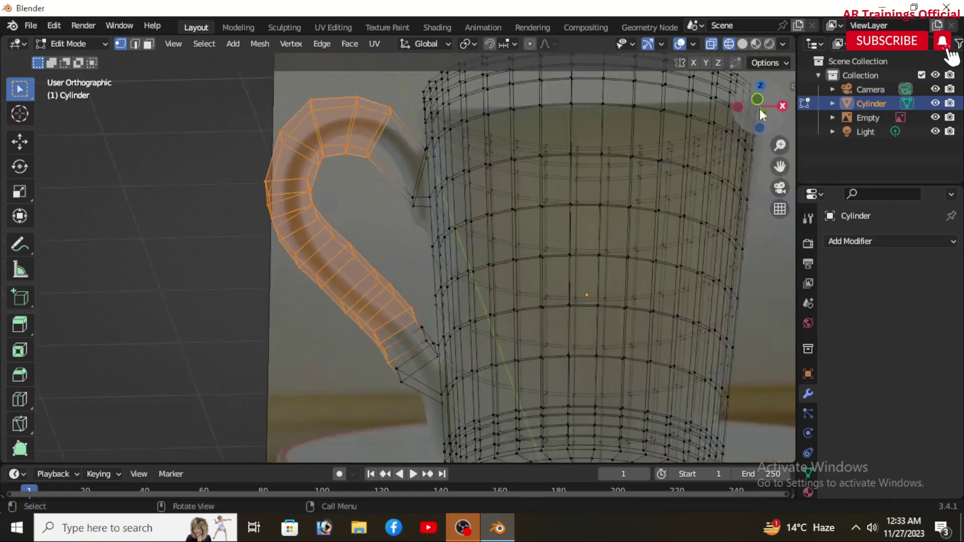
pyautogui.click(737, 107)
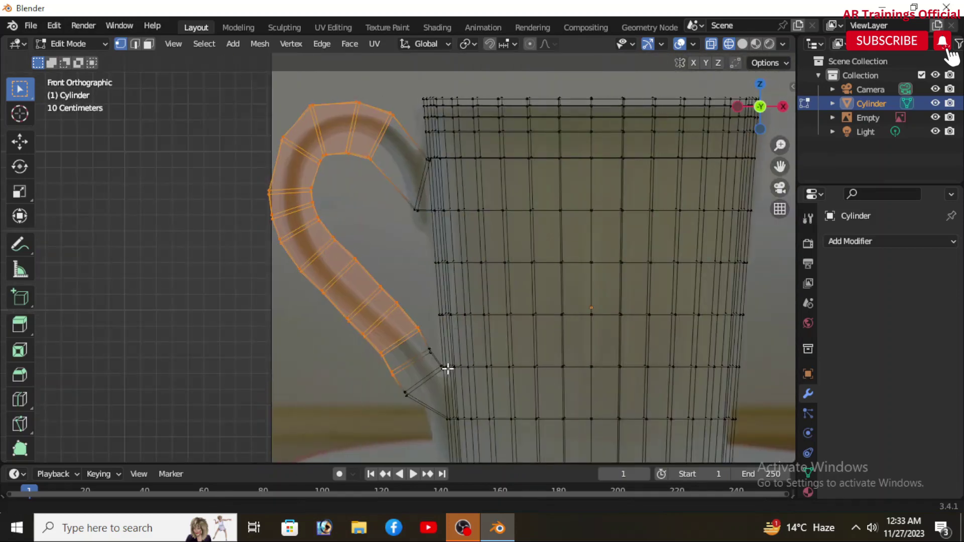
pyautogui.keyDown('shift'); pyautogui.moveTo(447, 366); pyautogui.dragTo(454, 271, button='middle'); pyautogui.keyUp('shift')
pyautogui.scroll(1, 448, 271)
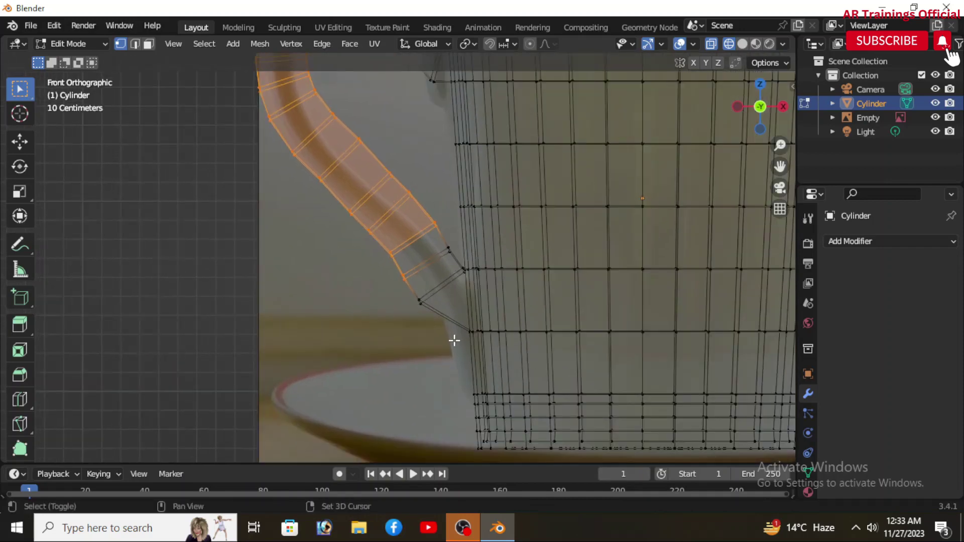
pyautogui.keyDown('shift'); pyautogui.moveTo(460, 346); pyautogui.dragTo(443, 347); pyautogui.keyUp('shift')
pyautogui.keyDown('shift'); pyautogui.moveTo(460, 235); pyautogui.dragTo(441, 260); pyautogui.keyUp('shift')
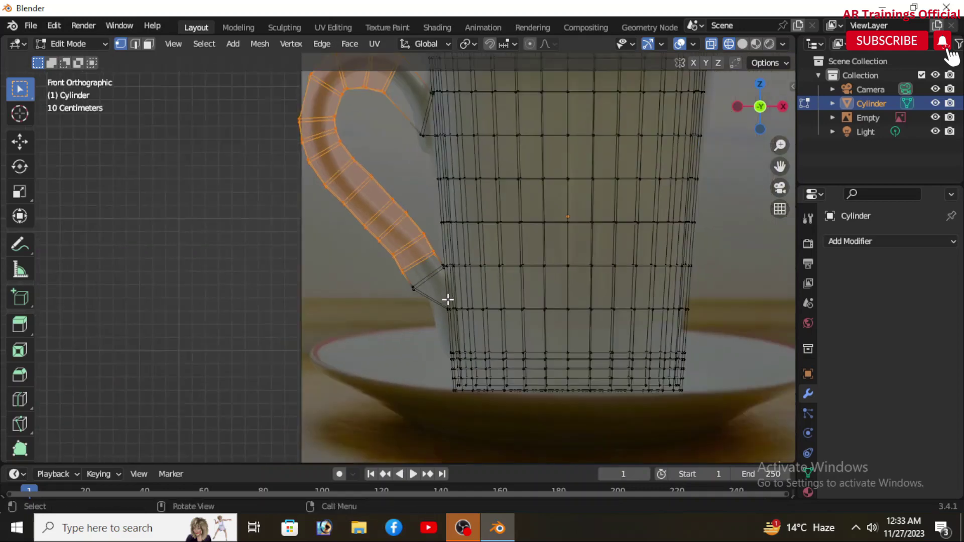
pyautogui.scroll(-2, 445, 291)
pyautogui.scroll(1, 431, 226)
pyautogui.scroll(-1, 422, 226)
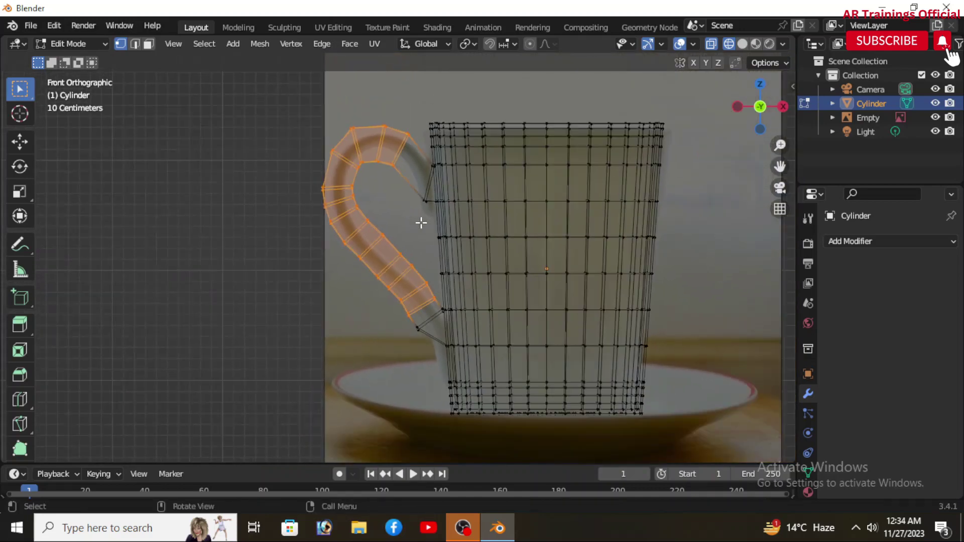
# Apply LoopTools Circle to the selected handle rings, then switch back to Solid shading
pyautogui.rightClick(378, 145)
pyautogui.moveTo(331, 126)
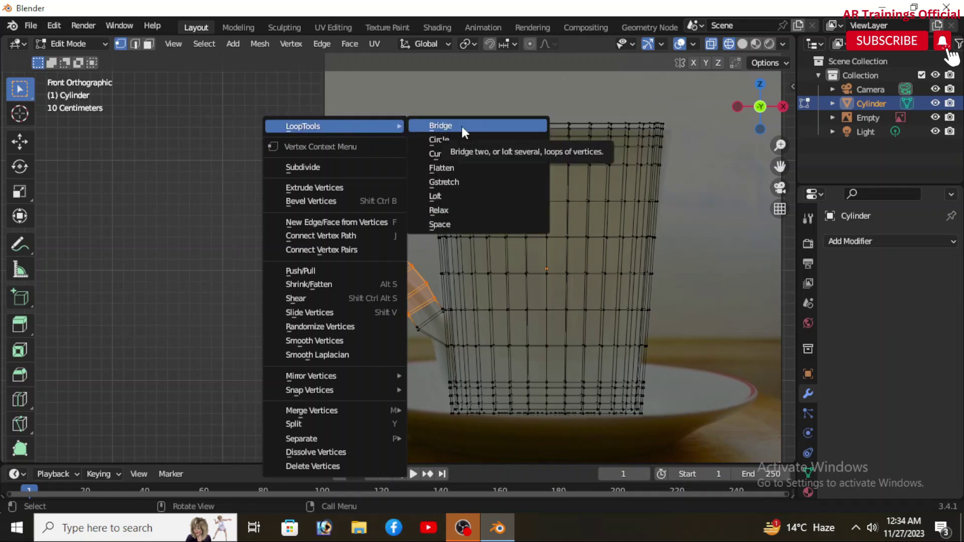
pyautogui.click(452, 140)
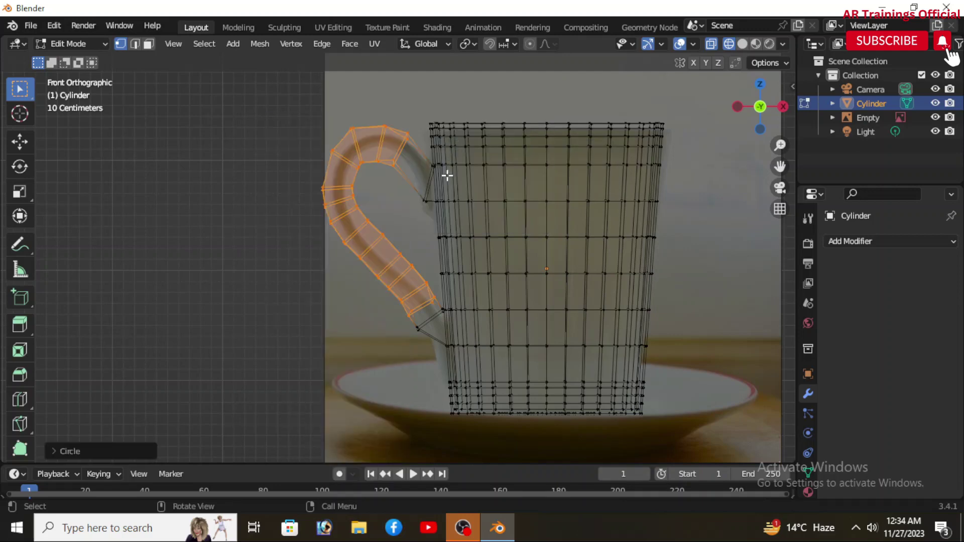
pyautogui.click(741, 48)
# Switch to Object Mode, view the mug in Front Orthographic, and select it
pyautogui.click(75, 43)
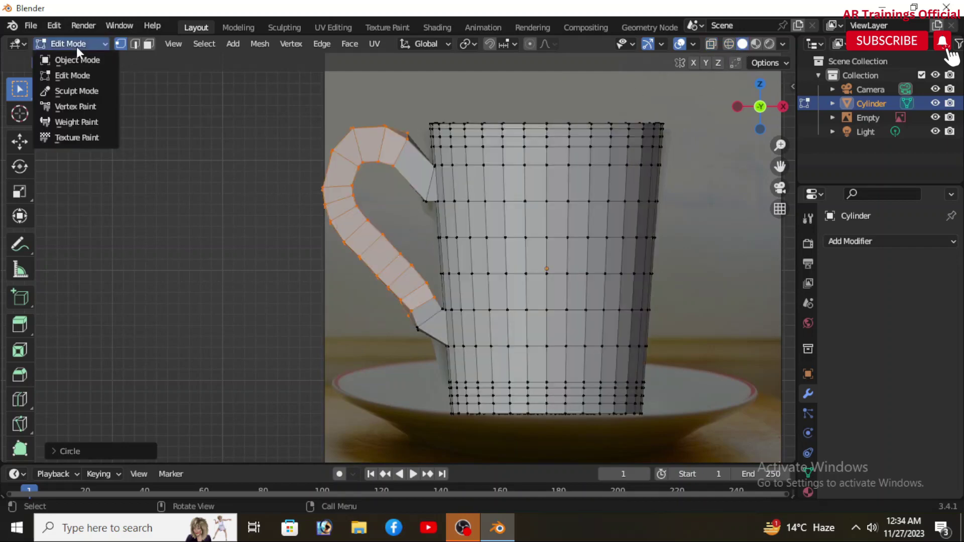
pyautogui.click(81, 57)
pyautogui.scroll(-2, 376, 236)
pyautogui.moveTo(393, 280)
pyautogui.mouseDown(button='middle')
pyautogui.moveTo(406, 301)
pyautogui.moveTo(468, 279)
pyautogui.moveTo(481, 284)
pyautogui.moveTo(397, 322)
pyautogui.mouseUp(button='middle')
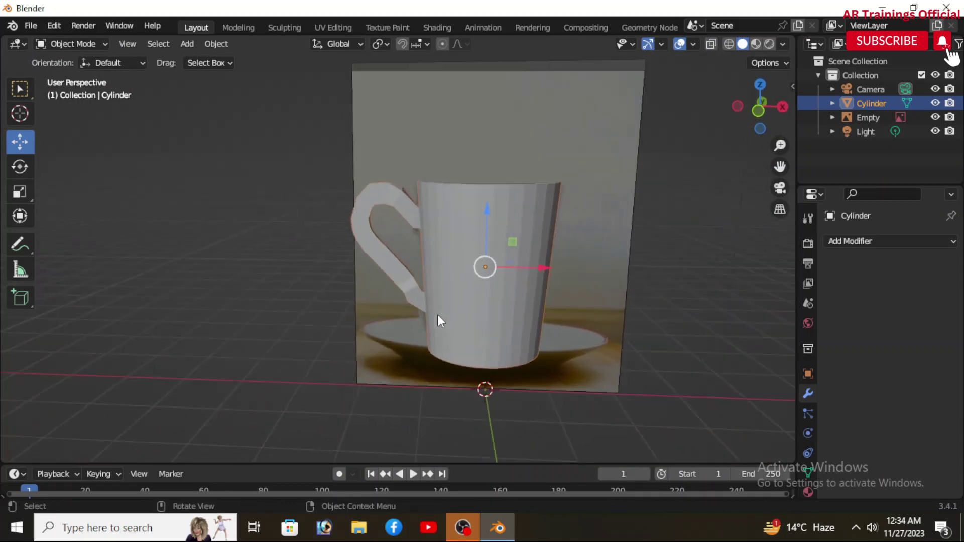
pyautogui.scroll(1, 438, 315)
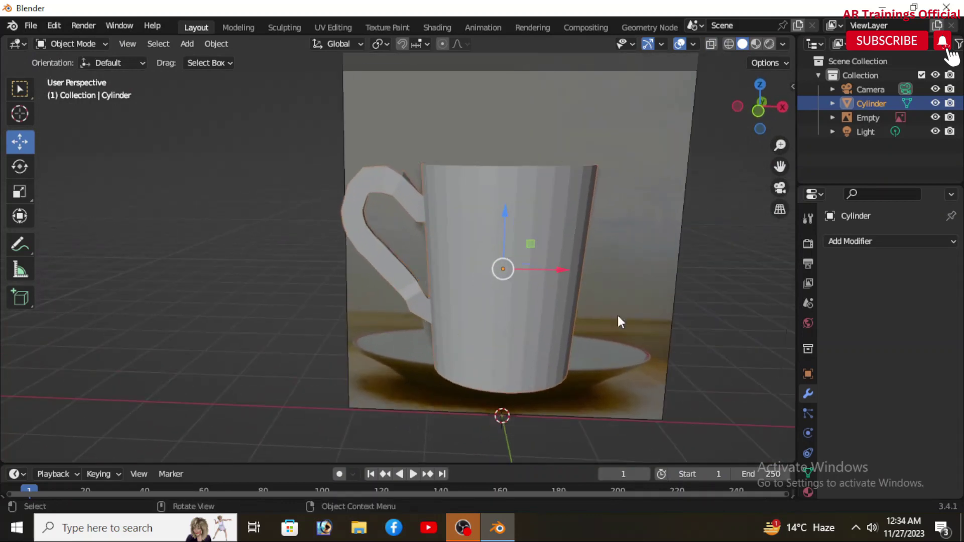
pyautogui.click(783, 107)
pyautogui.click(736, 107)
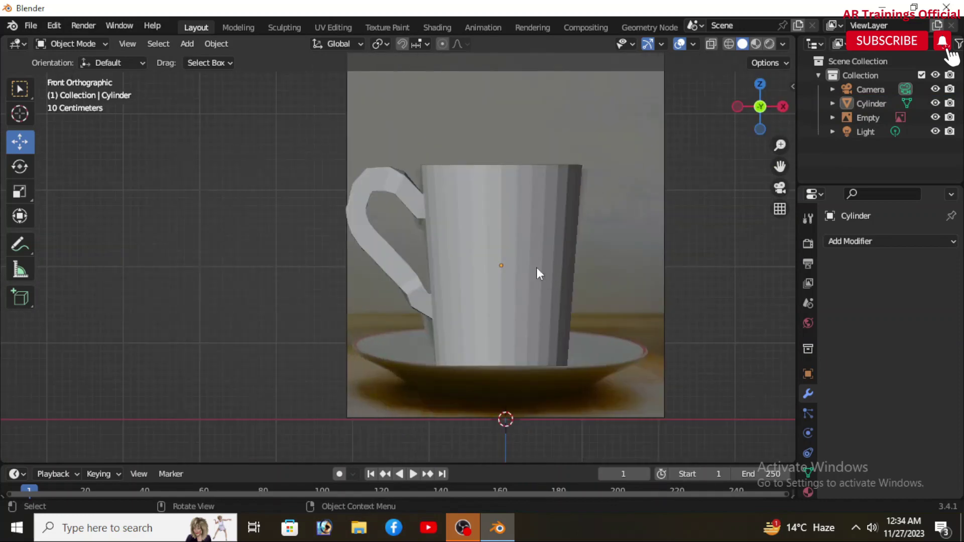
pyautogui.click(502, 244)
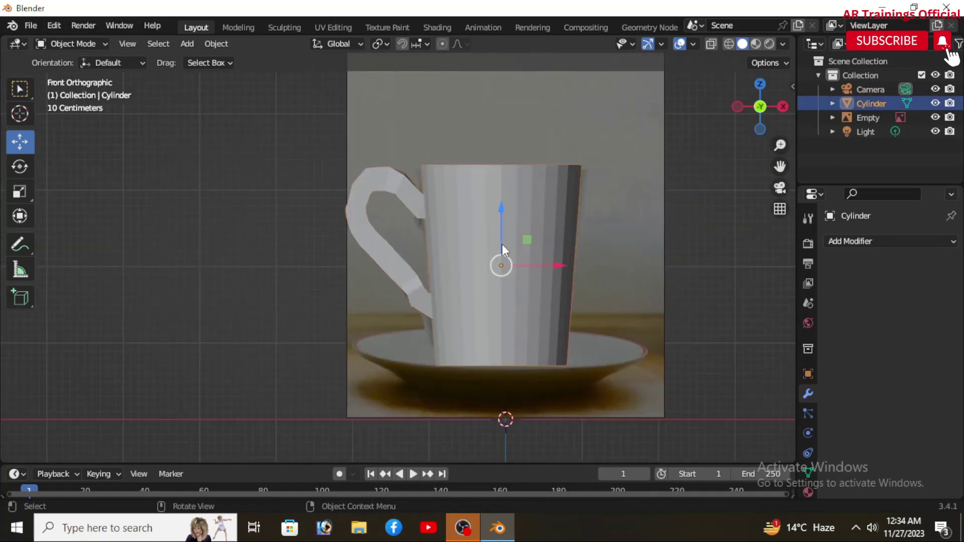
# Add a Subdivision Surface modifier to the mug and orbit to inspect it
pyautogui.click(879, 236)
pyautogui.scroll(-3, 736, 485)
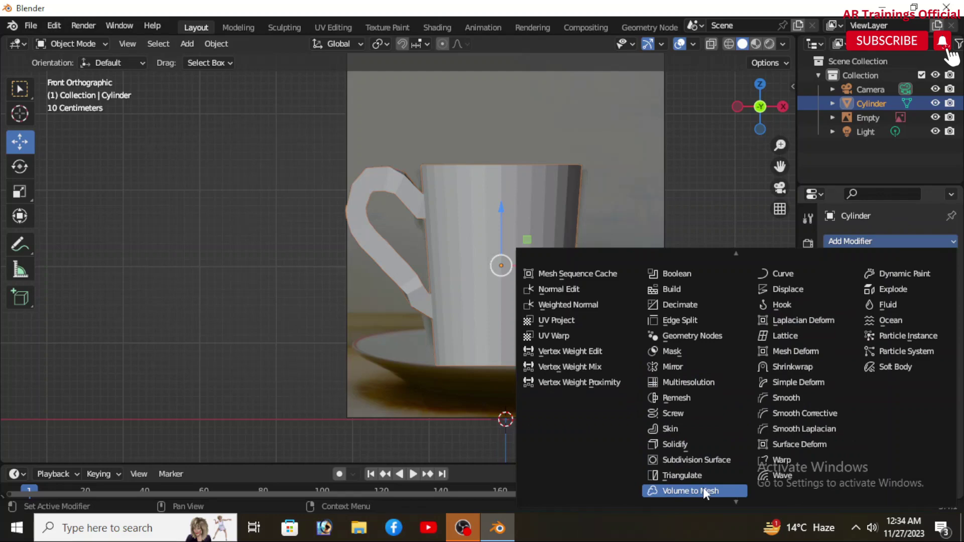
pyautogui.click(716, 459)
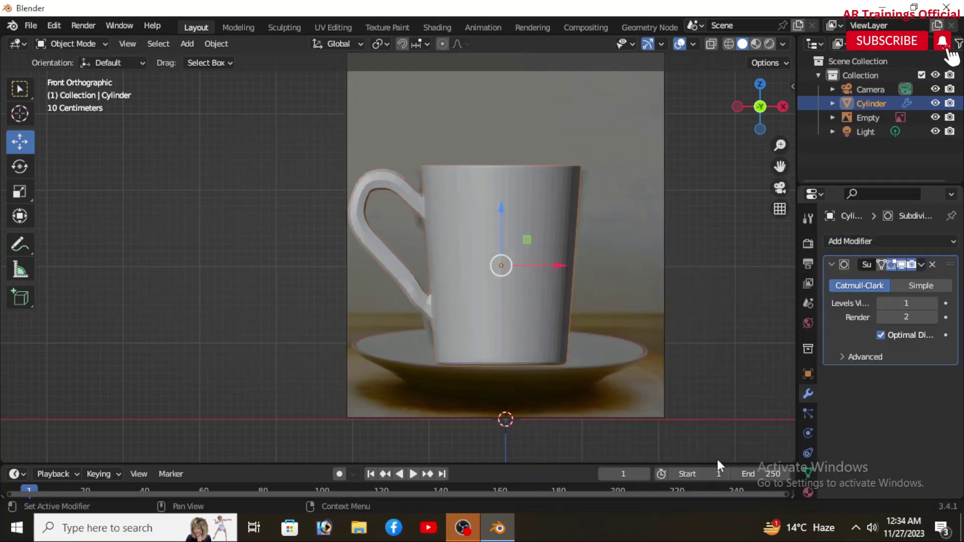
pyautogui.scroll(1, 591, 301)
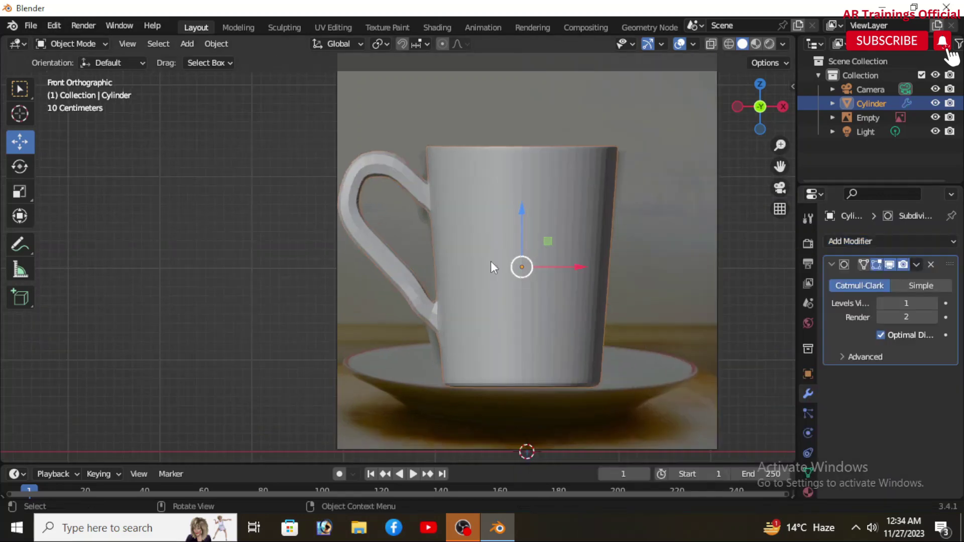
pyautogui.scroll(-1, 541, 281)
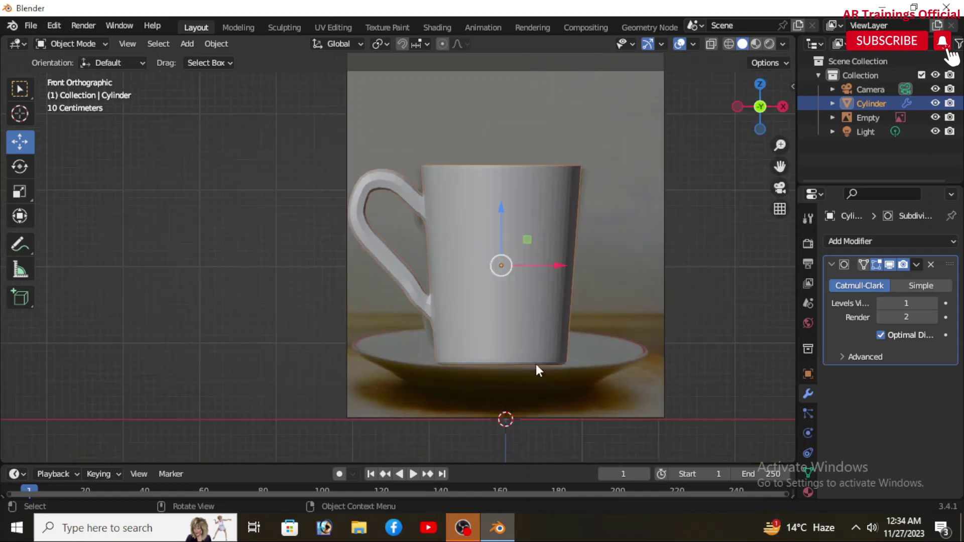
pyautogui.moveTo(562, 386)
pyautogui.mouseDown(button='middle')
pyautogui.moveTo(553, 352)
pyautogui.moveTo(520, 305)
pyautogui.moveTo(538, 354)
pyautogui.mouseUp(button='middle')
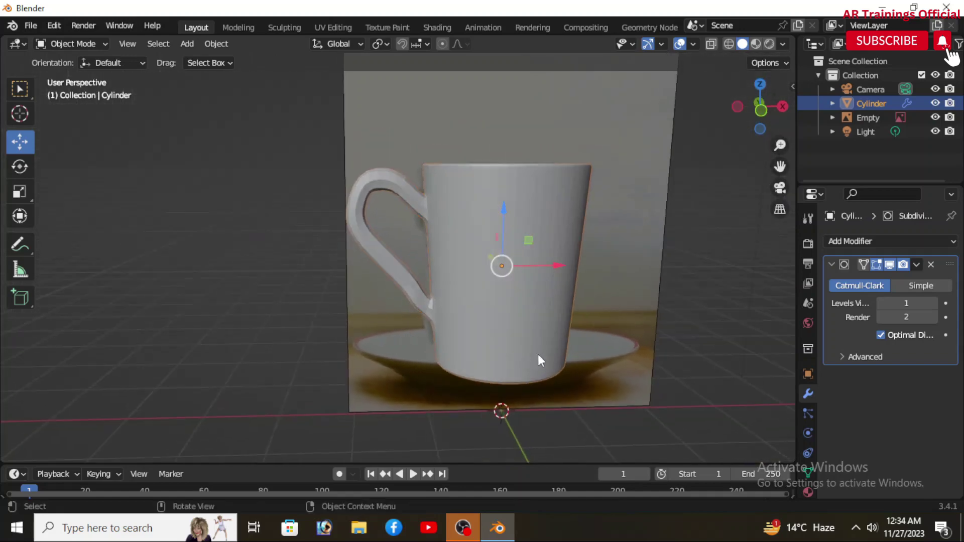
pyautogui.moveTo(565, 399); pyautogui.dragTo(500, 296, button='middle')
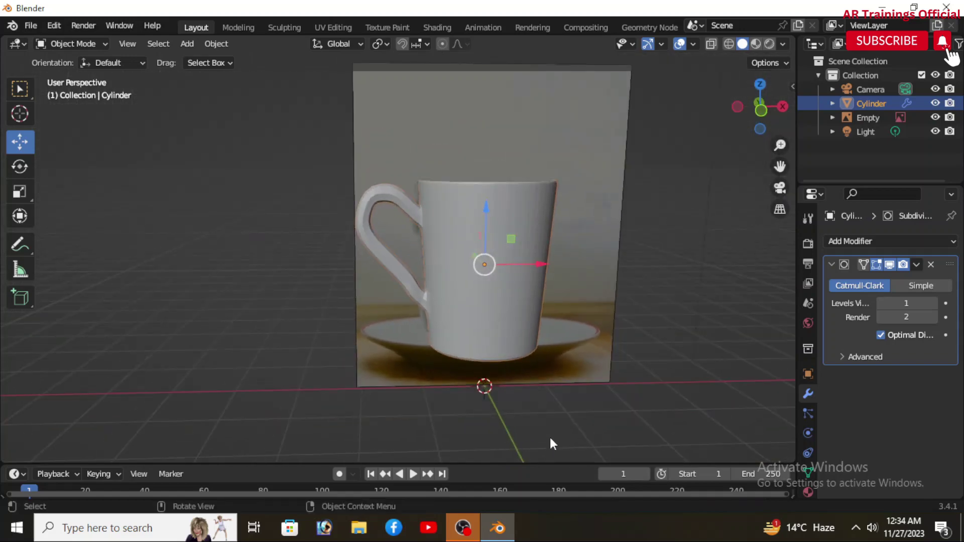
pyautogui.moveTo(551, 442)
pyautogui.mouseDown(button='middle')
pyautogui.moveTo(502, 312)
pyautogui.moveTo(443, 226)
pyautogui.moveTo(447, 269)
pyautogui.moveTo(474, 316)
pyautogui.moveTo(458, 251)
pyautogui.moveTo(437, 228)
pyautogui.moveTo(411, 228)
pyautogui.moveTo(444, 206)
pyautogui.moveTo(450, 215)
pyautogui.mouseUp(button='middle')
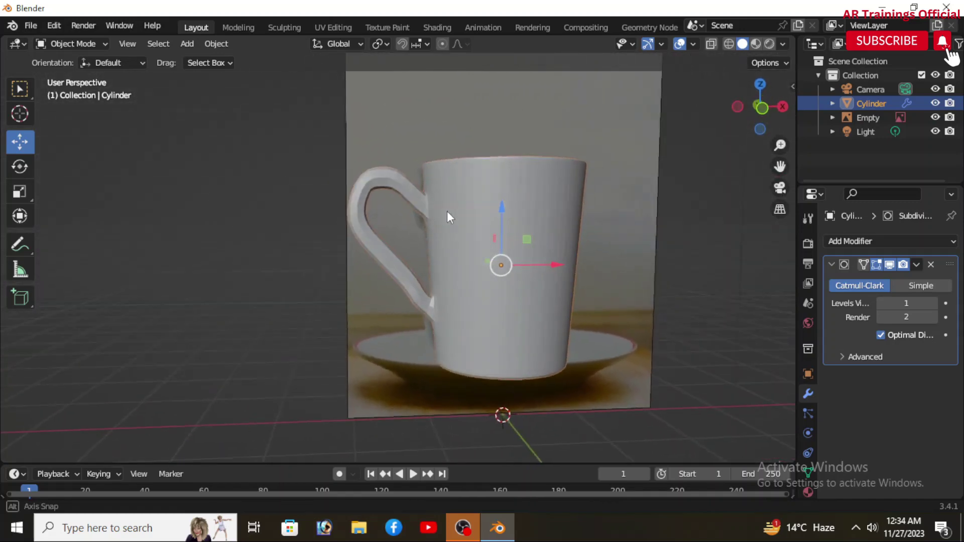
# Raise the viewport subdivision level to 4 and view the cup straight from the front
pyautogui.click(932, 303)
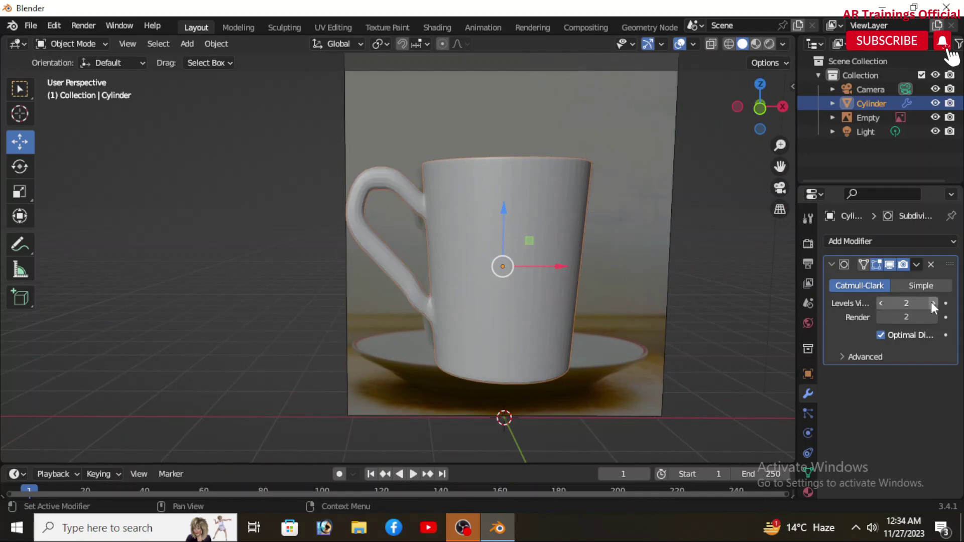
pyautogui.click(931, 302)
pyautogui.click(931, 303)
pyautogui.scroll(2, 490, 221)
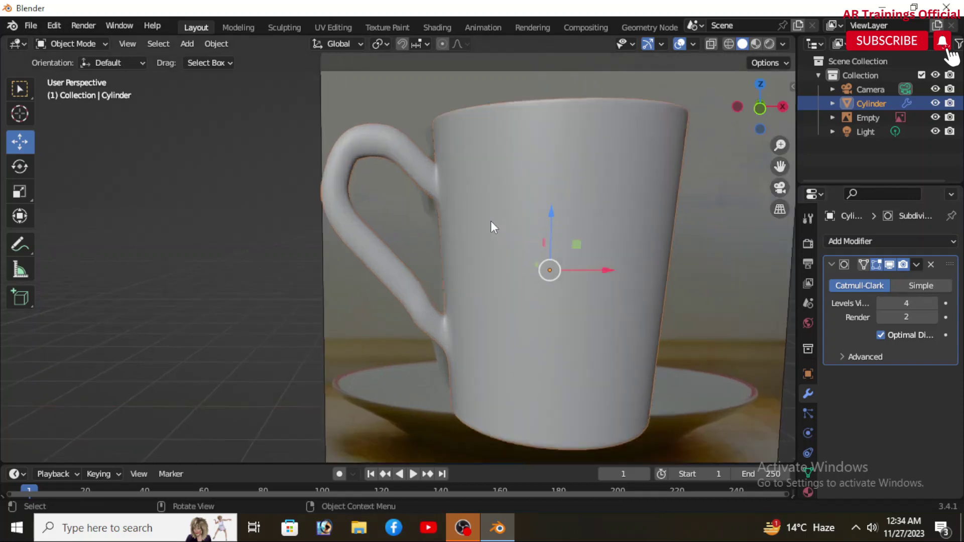
pyautogui.scroll(1, 490, 220)
pyautogui.scroll(-3, 490, 221)
pyautogui.moveTo(472, 354)
pyautogui.mouseDown(button='middle')
pyautogui.moveTo(601, 344)
pyautogui.moveTo(366, 333)
pyautogui.moveTo(376, 408)
pyautogui.moveTo(411, 423)
pyautogui.moveTo(439, 410)
pyautogui.moveTo(462, 241)
pyautogui.moveTo(451, 356)
pyautogui.moveTo(477, 334)
pyautogui.mouseUp(button='middle')
pyautogui.scroll(-5, 462, 335)
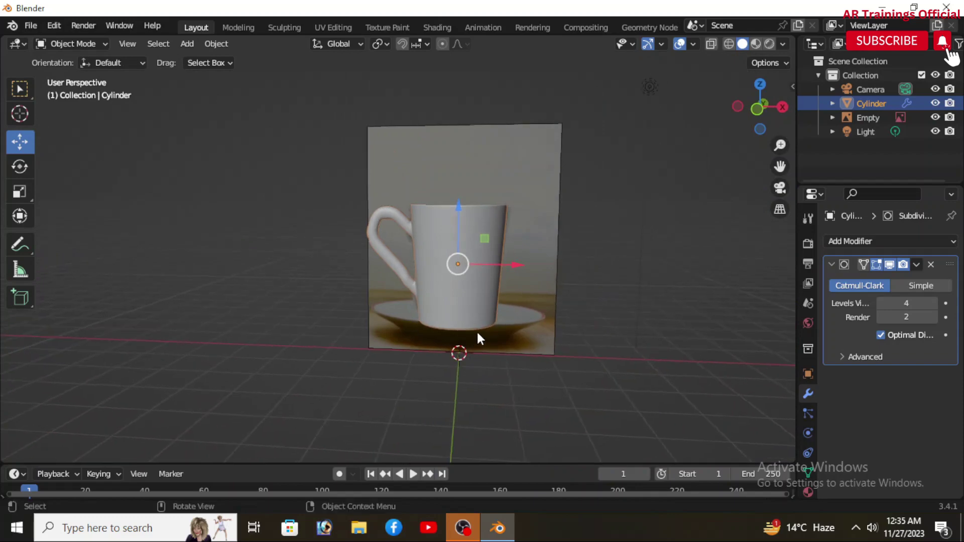
pyautogui.click(780, 107)
pyautogui.click(738, 106)
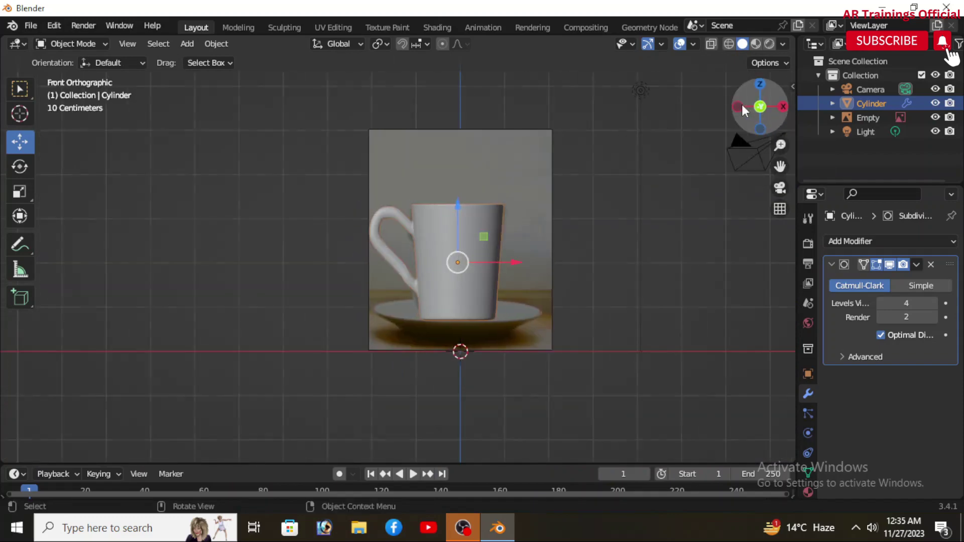
pyautogui.scroll(1, 389, 253)
pyautogui.scroll(3, 504, 237)
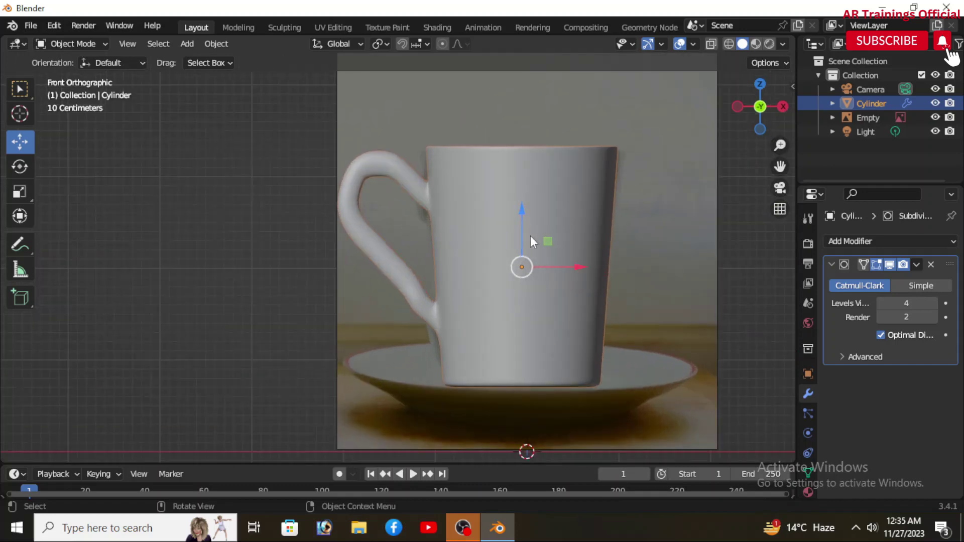
# Apply Shade Smooth to the cup so its body and handle lose their facets
pyautogui.scroll(1, 458, 196)
pyautogui.rightClick(466, 196)
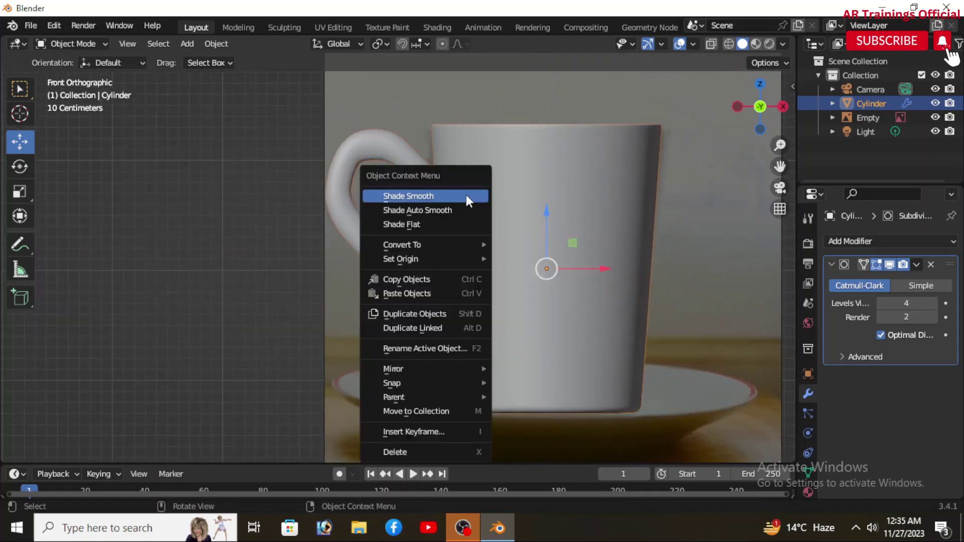
pyautogui.click(435, 197)
pyautogui.scroll(-2, 434, 230)
pyautogui.scroll(-2, 445, 238)
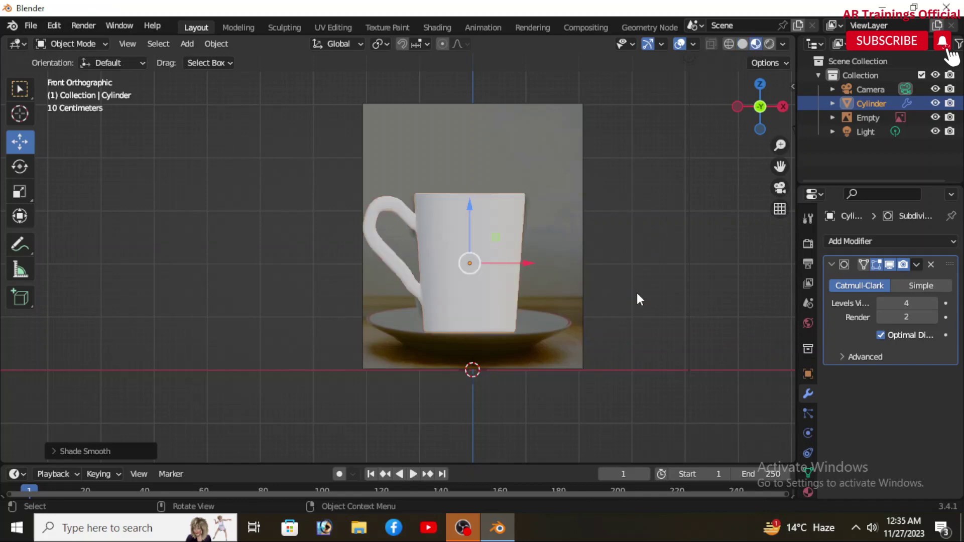
pyautogui.scroll(2, 472, 267)
pyautogui.scroll(-3, 471, 267)
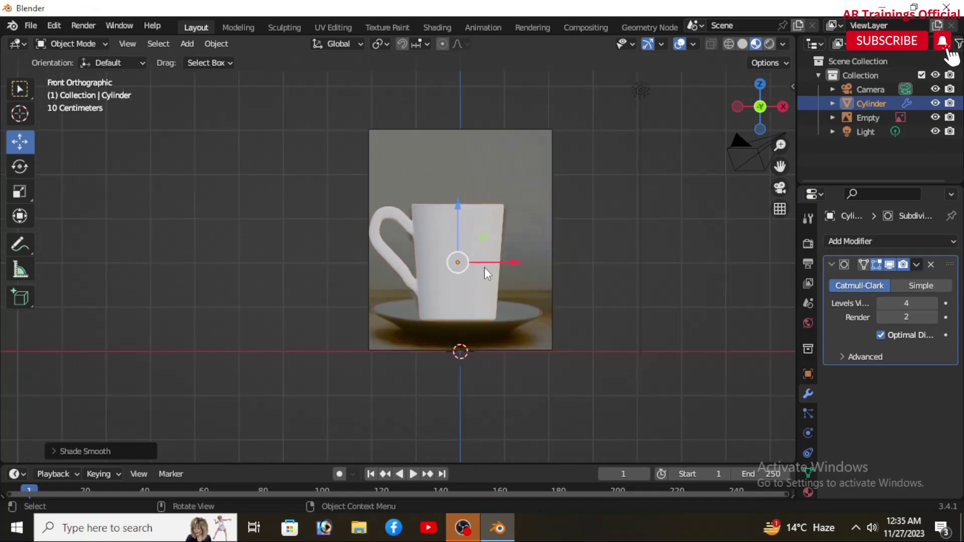
# Duplicate the cup with Shift+D and place the copy off to the left
pyautogui.press('shift')
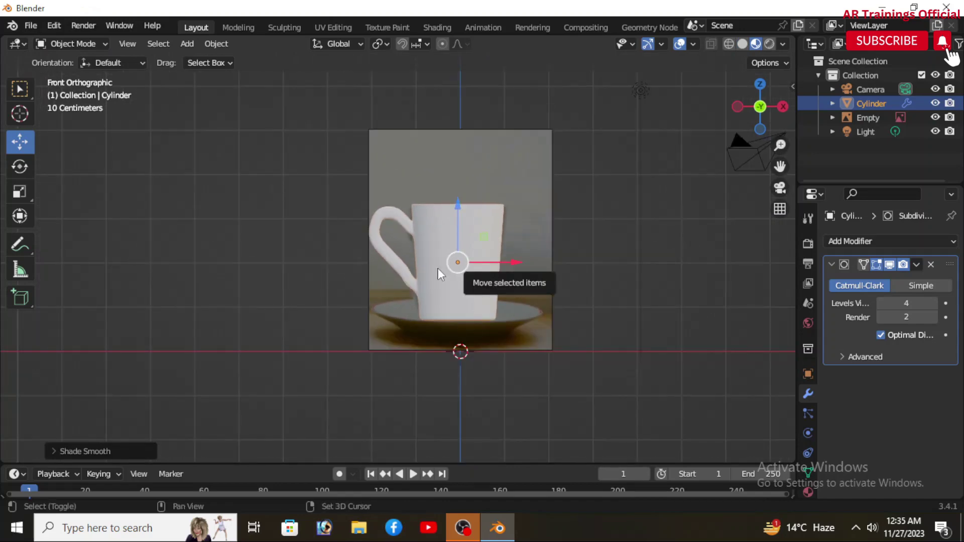
pyautogui.hotkey('shift', 'd')
pyautogui.click(344, 266)
pyautogui.moveTo(344, 267); pyautogui.dragTo(452, 211, button='middle')
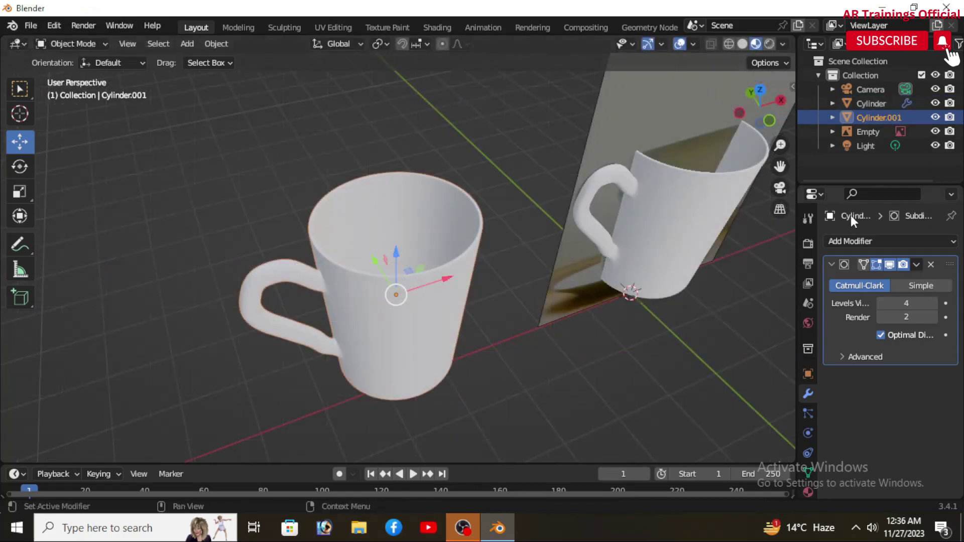
# Give the copy its own new material and split the 3D view into two areas
pyautogui.click(807, 492)
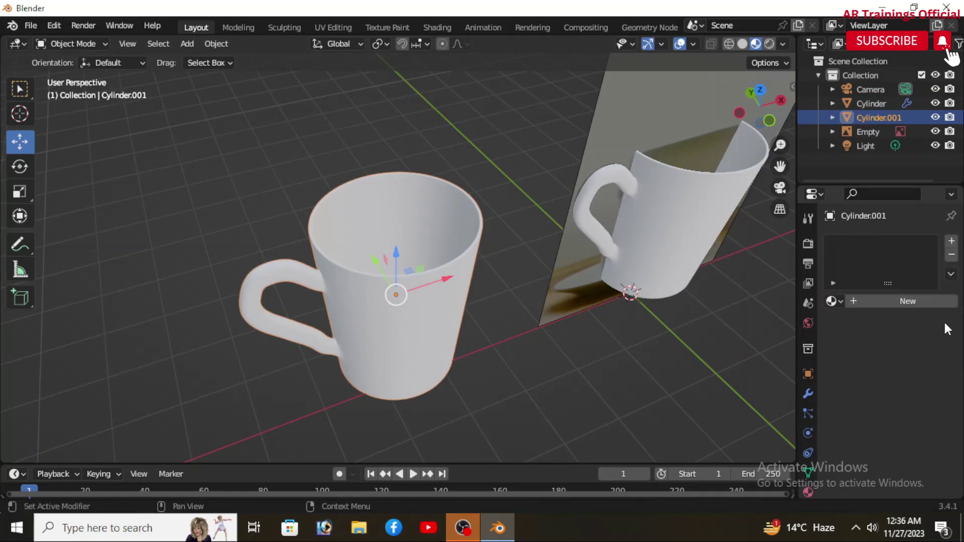
pyautogui.click(952, 241)
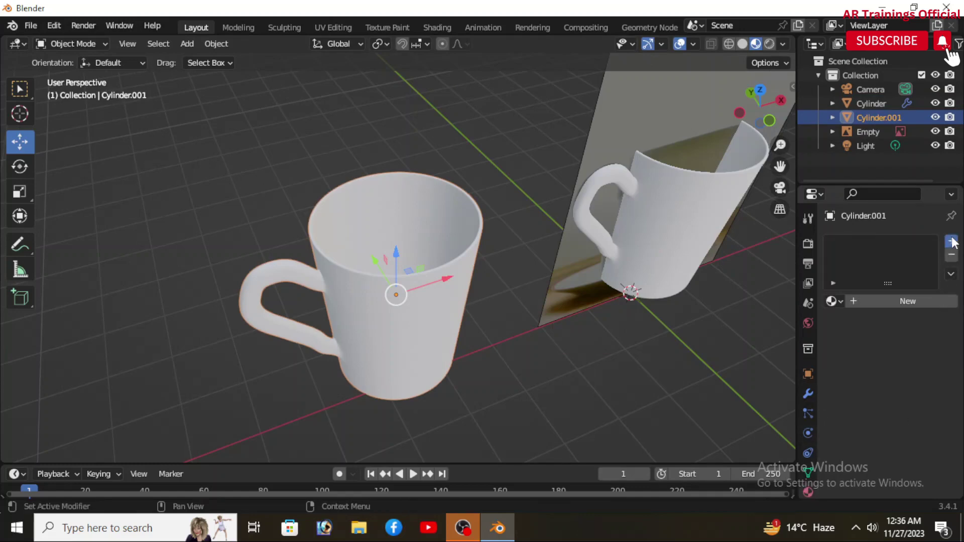
pyautogui.click(903, 299)
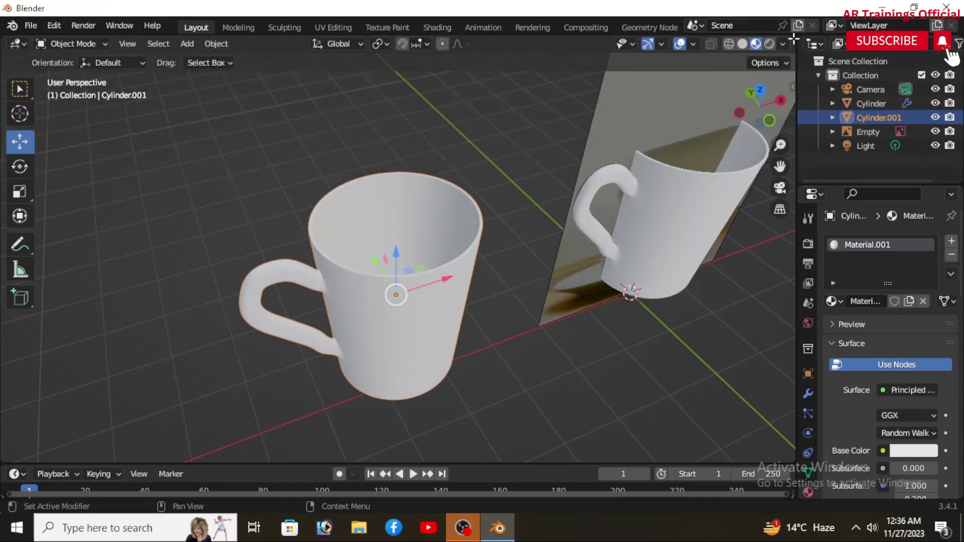
pyautogui.moveTo(795, 34)
pyautogui.mouseDown()
pyautogui.moveTo(510, 144)
pyautogui.moveTo(402, 132)
pyautogui.mouseUp()
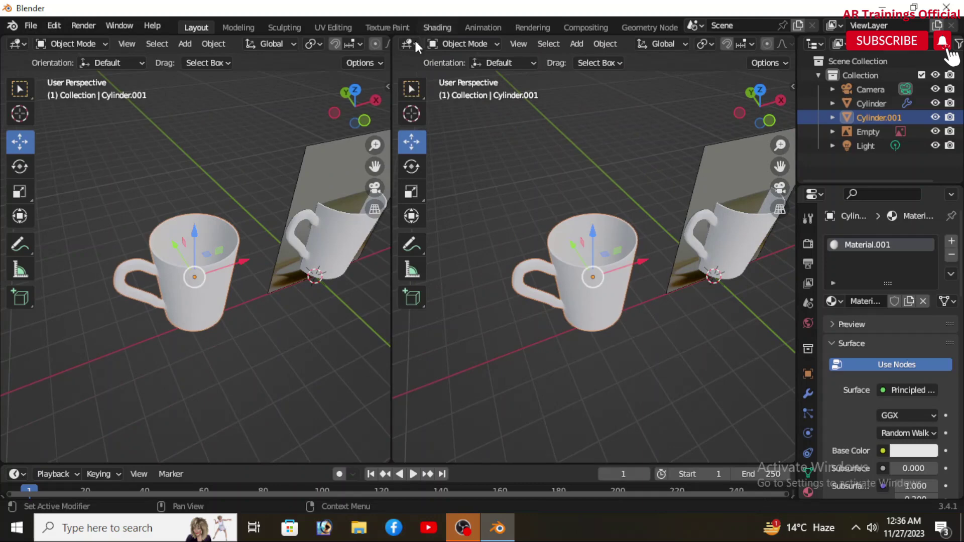
# Turn the right area into the Shader Editor showing the copy's Principled BSDF node
pyautogui.click(414, 44)
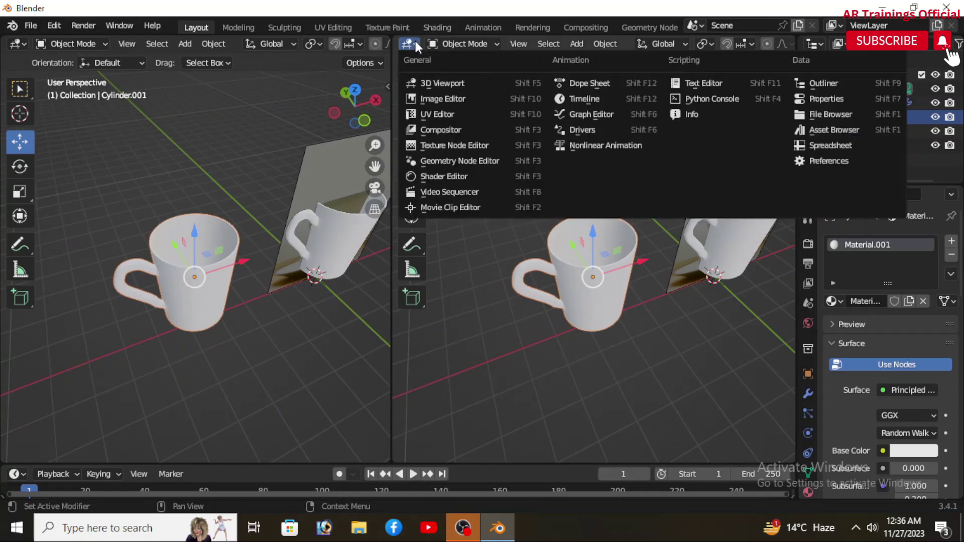
pyautogui.click(441, 171)
pyautogui.scroll(1, 499, 299)
pyautogui.scroll(3, 504, 307)
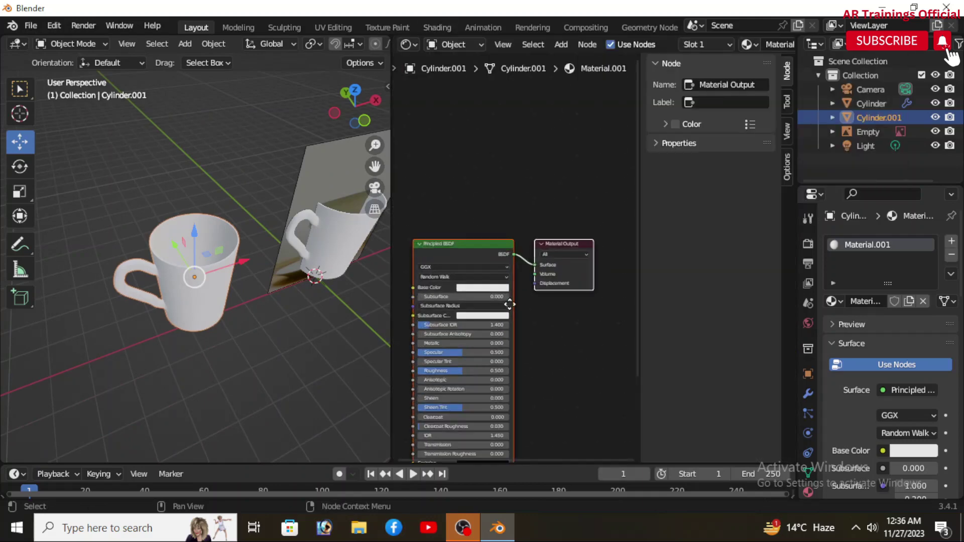
pyautogui.moveTo(509, 304); pyautogui.dragTo(537, 216, button='middle')
pyautogui.scroll(2, 482, 283)
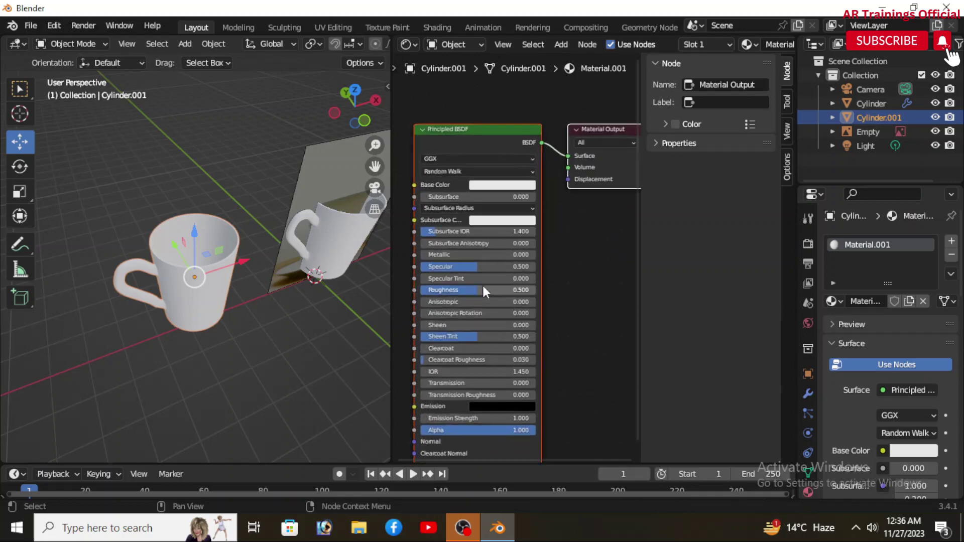
# Set the Principled BSDF base colour to yellow and Specular to 1.000
pyautogui.click(492, 184)
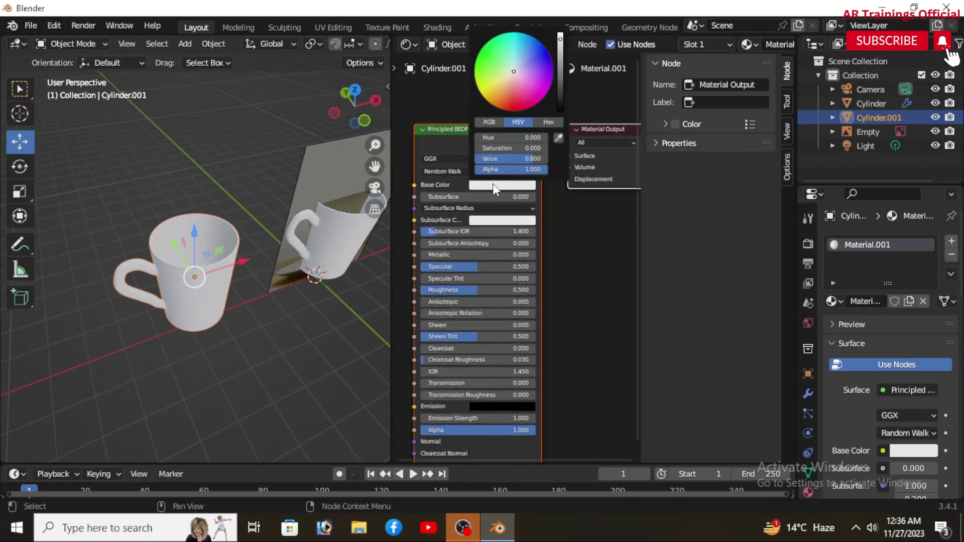
pyautogui.moveTo(513, 72); pyautogui.dragTo(490, 89)
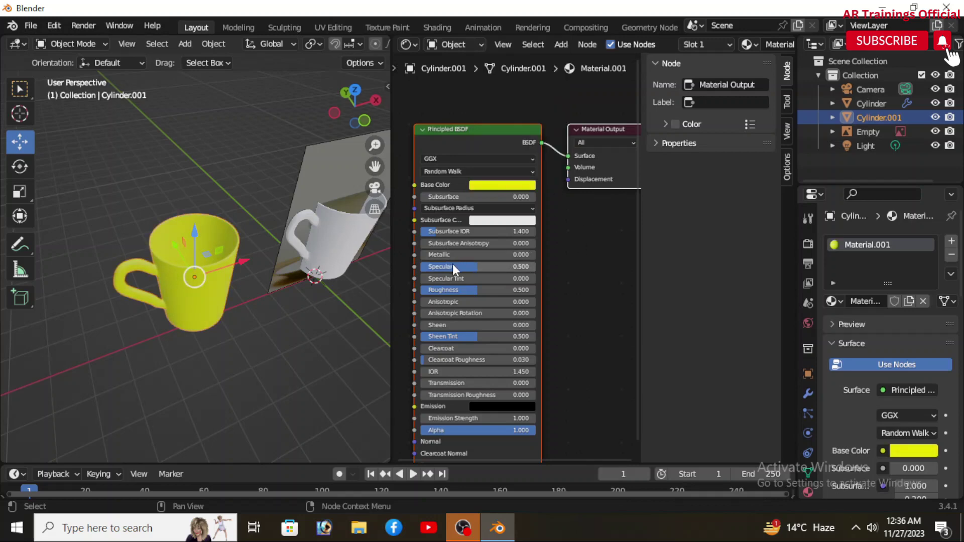
pyautogui.moveTo(453, 263); pyautogui.dragTo(539, 268)
pyautogui.scroll(1, 444, 286)
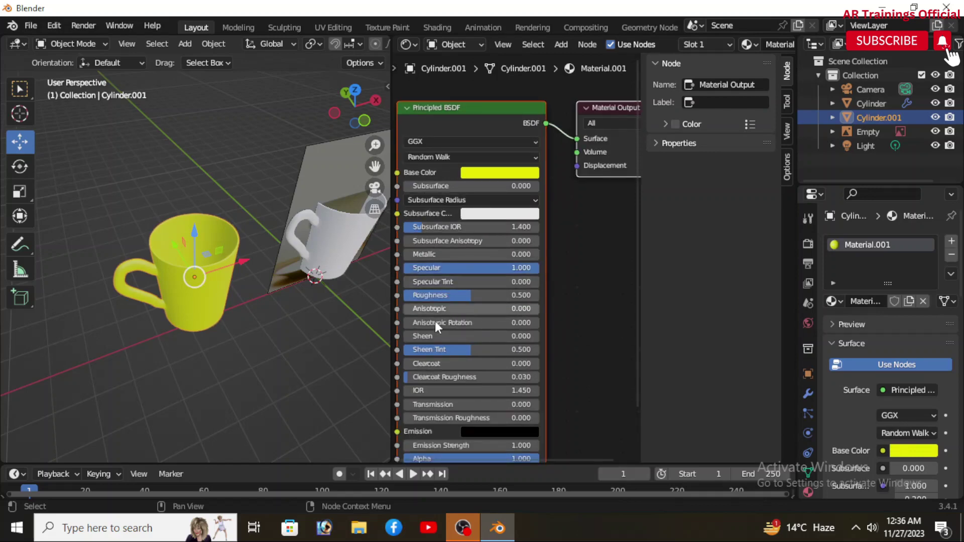
pyautogui.scroll(1, 449, 297)
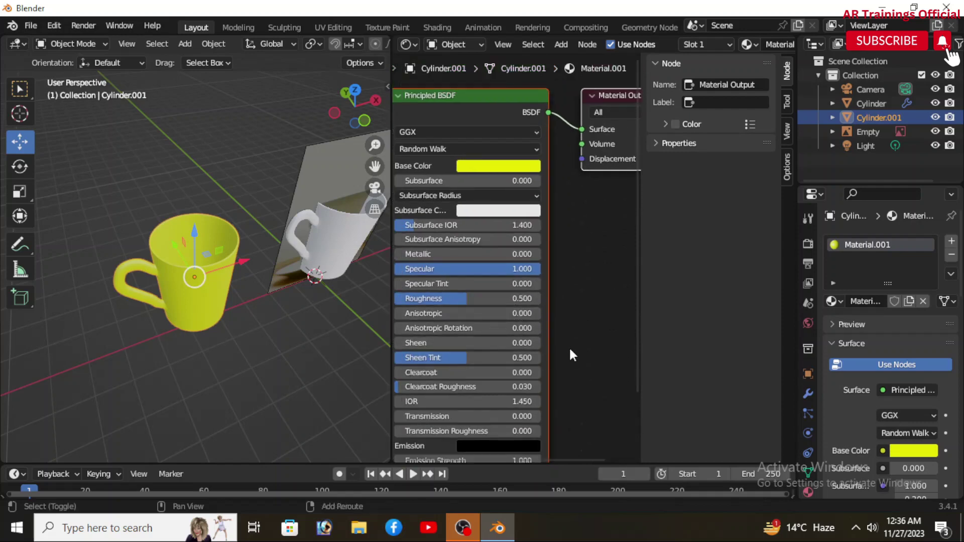
# Lower Roughness to 0.077 for a glossy cup, then bring up the area border options
pyautogui.keyDown('shift'); pyautogui.moveTo(569, 350); pyautogui.dragTo(613, 338, button='middle'); pyautogui.keyUp('shift')
pyautogui.click(492, 295)
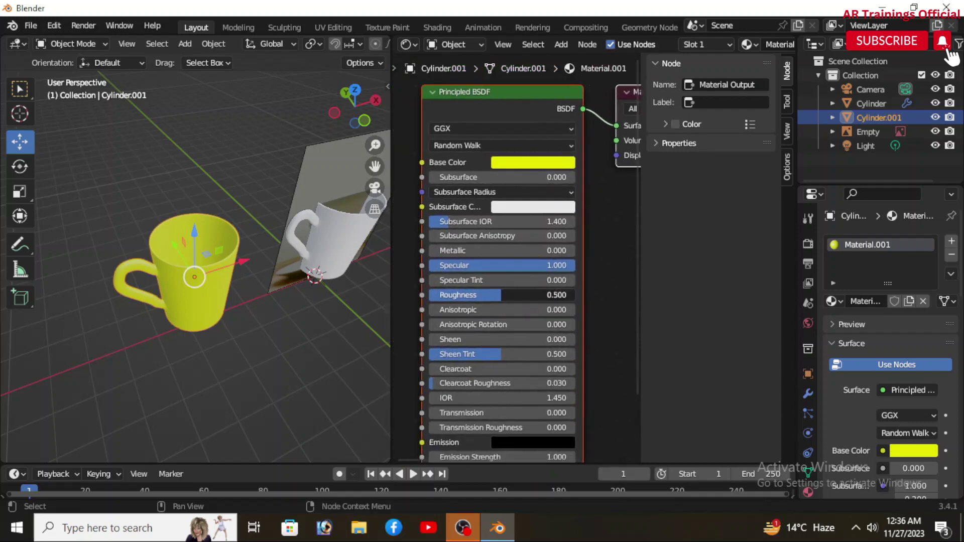
pyautogui.moveTo(501, 295); pyautogui.dragTo(440, 295)
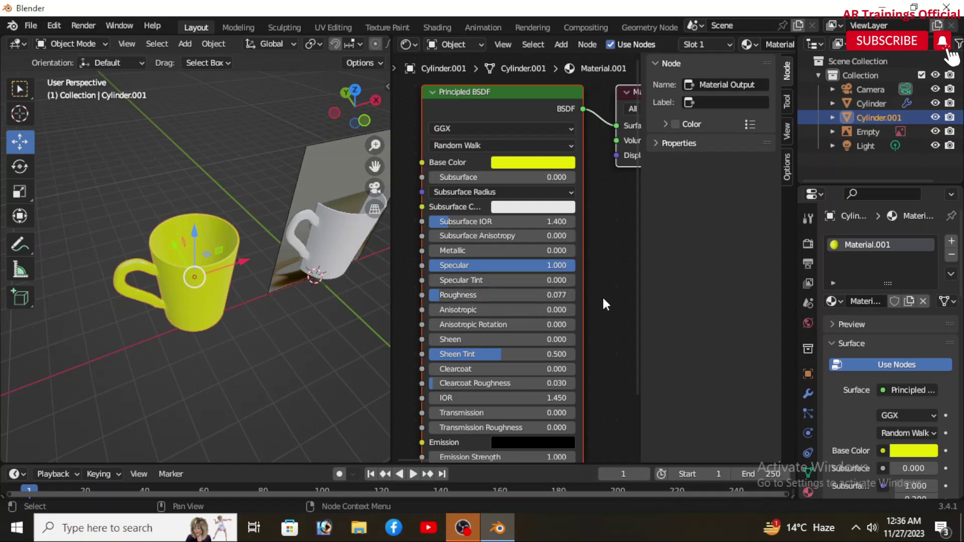
pyautogui.scroll(-1, 601, 295)
pyautogui.scroll(-1, 603, 305)
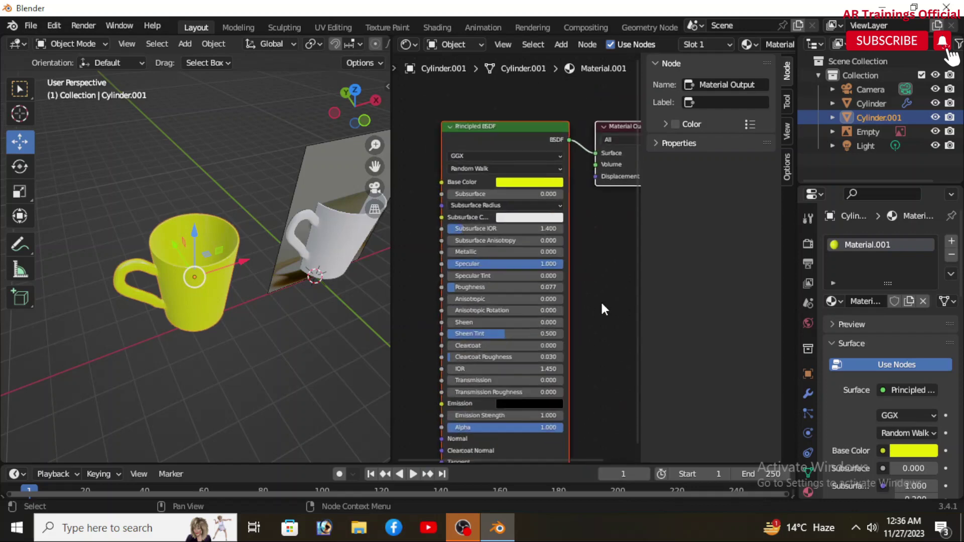
pyautogui.scroll(-2, 597, 300)
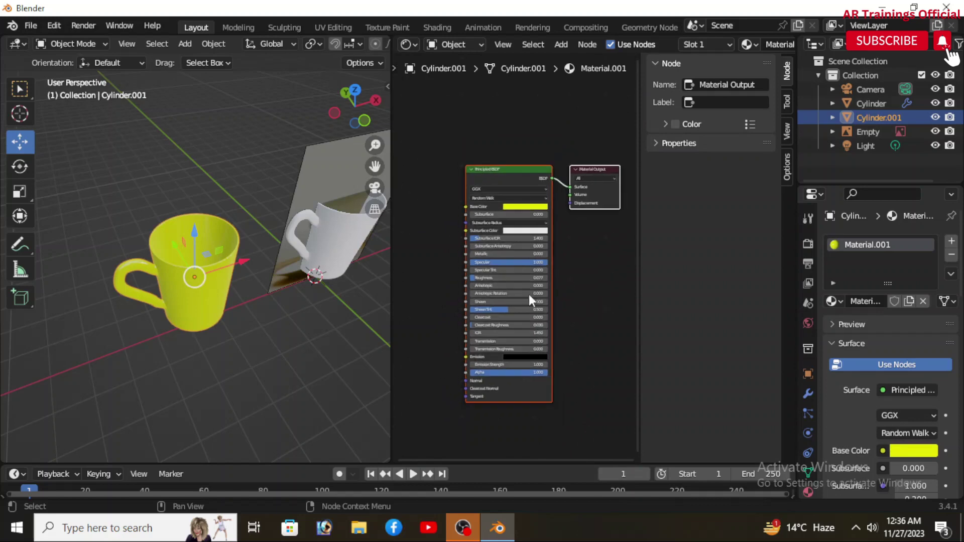
pyautogui.rightClick(392, 241)
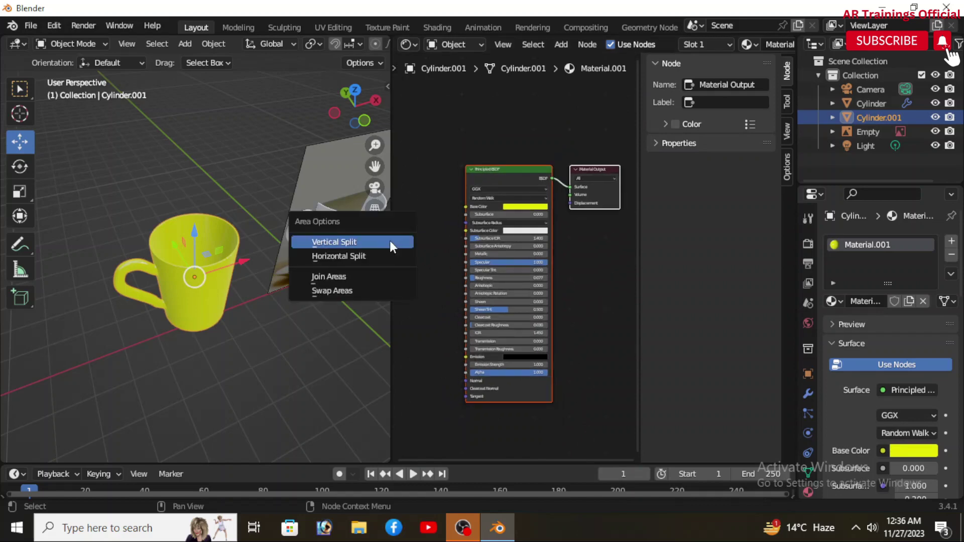
pyautogui.click(348, 275)
pyautogui.press('Escape')
pyautogui.click(577, 279)
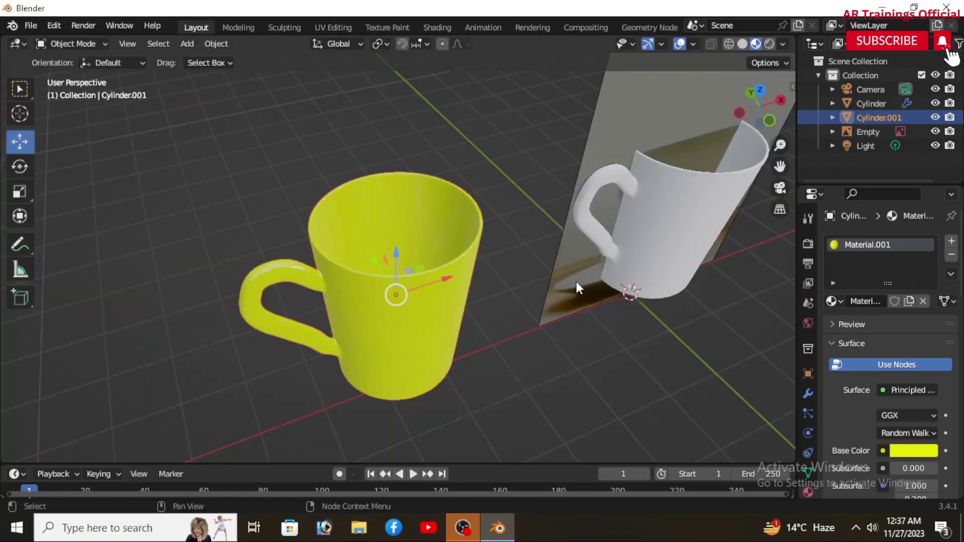
pyautogui.scroll(2, 364, 237)
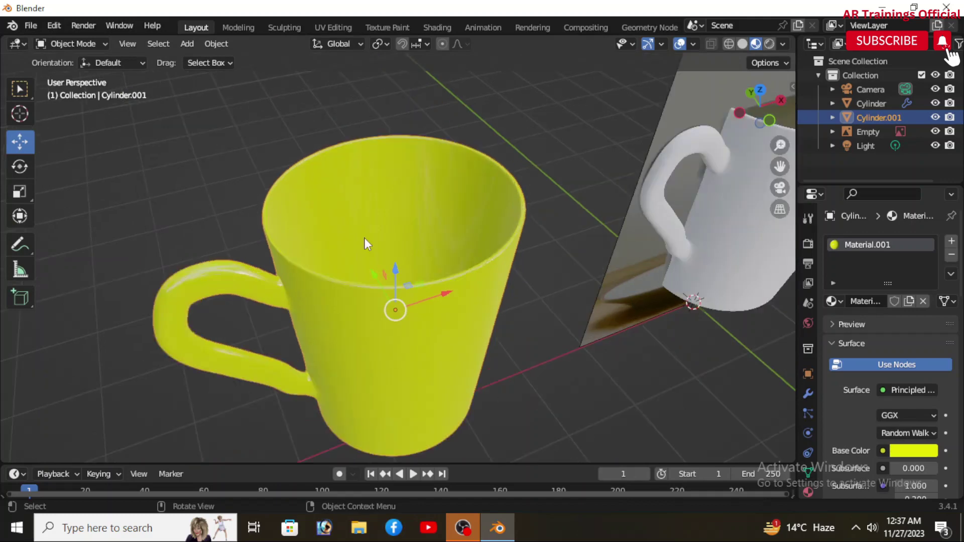
pyautogui.scroll(2, 363, 237)
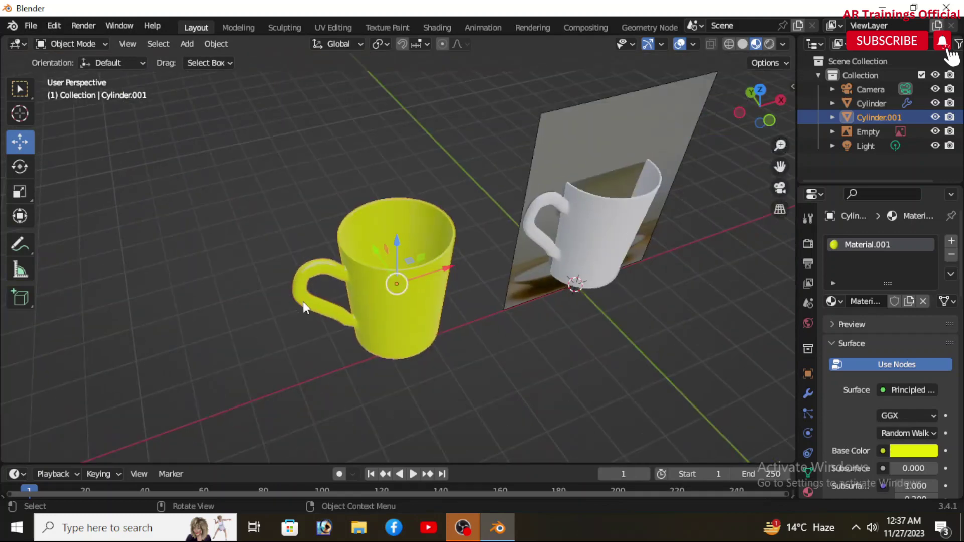
pyautogui.moveTo(302, 301)
pyautogui.mouseDown(button='middle')
pyautogui.moveTo(404, 297)
pyautogui.moveTo(415, 280)
pyautogui.moveTo(453, 293)
pyautogui.mouseUp(button='middle')
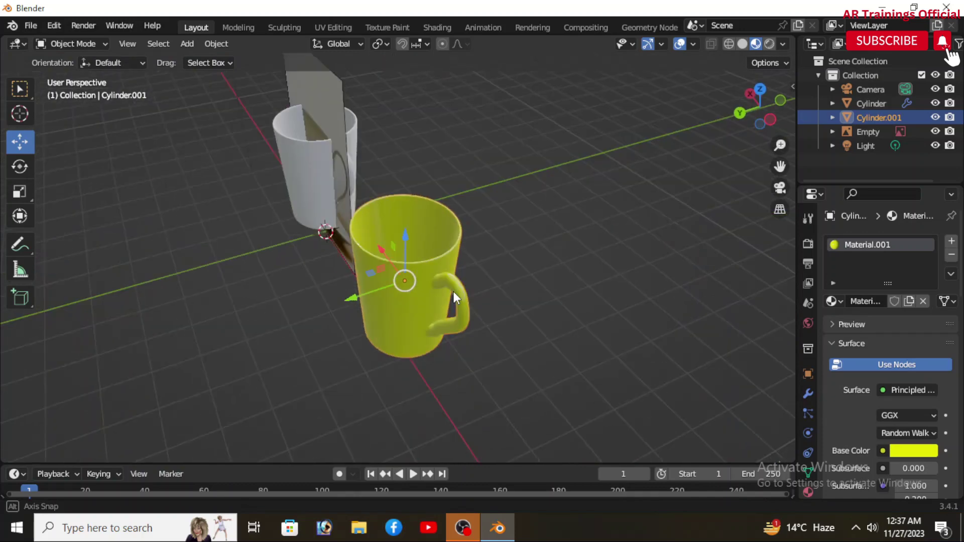
pyautogui.scroll(2, 453, 291)
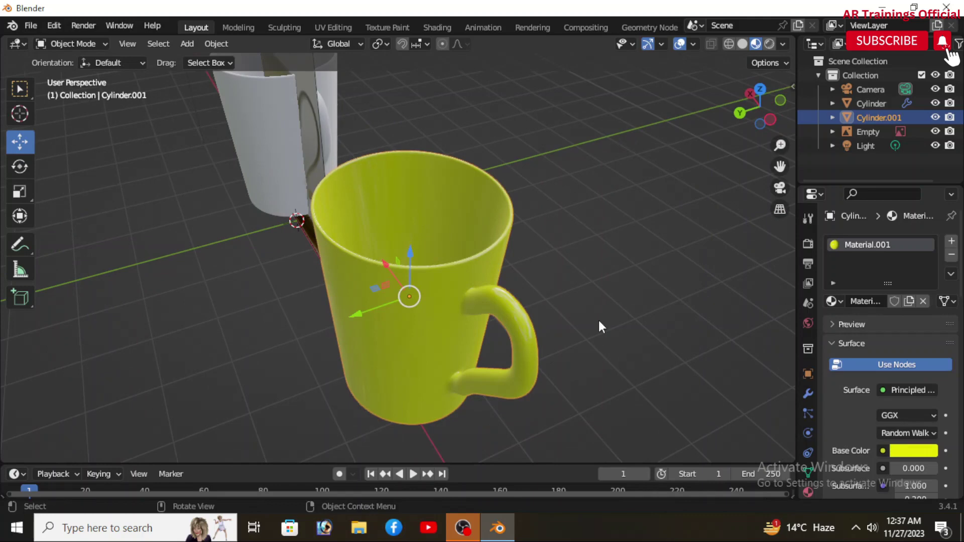
pyautogui.scroll(-2, 512, 276)
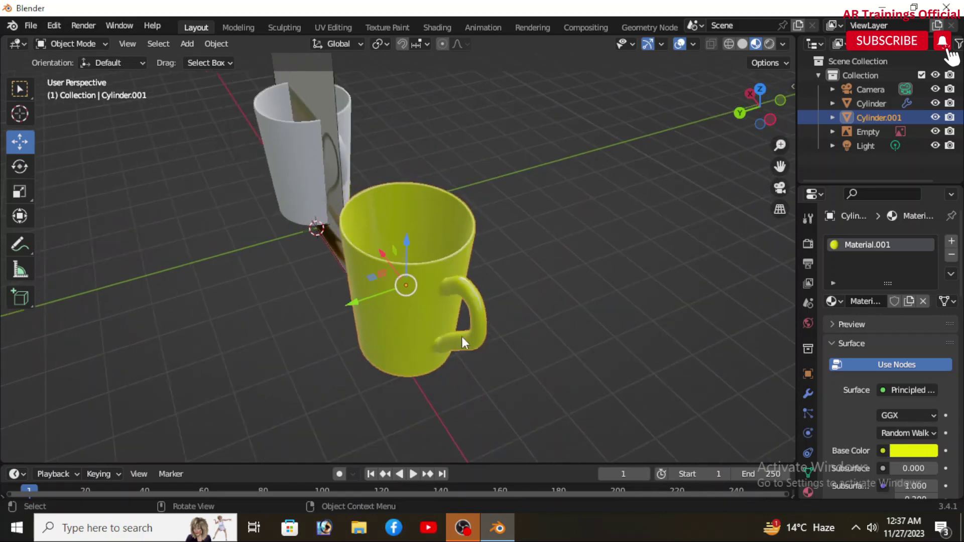
pyautogui.moveTo(462, 336)
pyautogui.mouseDown(button='middle')
pyautogui.moveTo(414, 362)
pyautogui.moveTo(404, 354)
pyautogui.moveTo(408, 327)
pyautogui.mouseUp(button='middle')
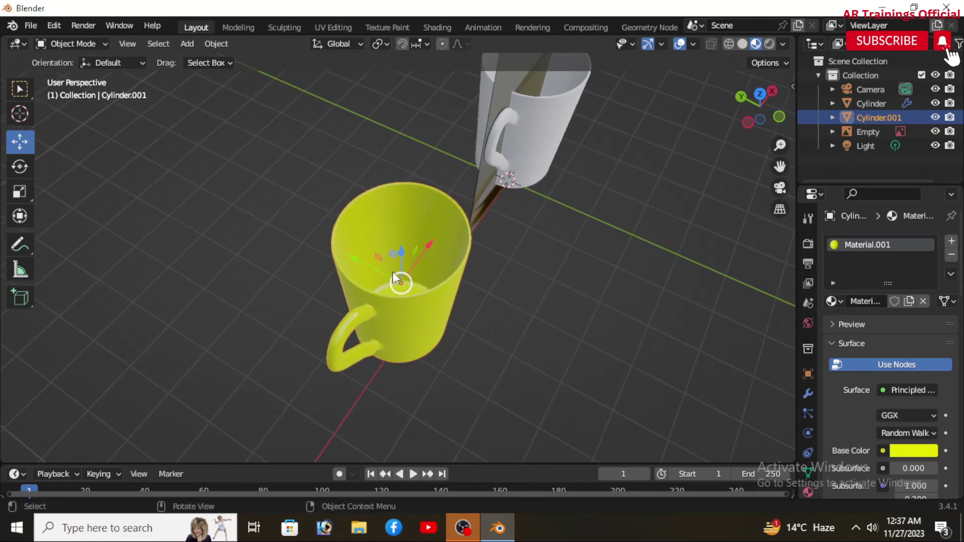
pyautogui.scroll(1, 393, 272)
pyautogui.scroll(2, 444, 270)
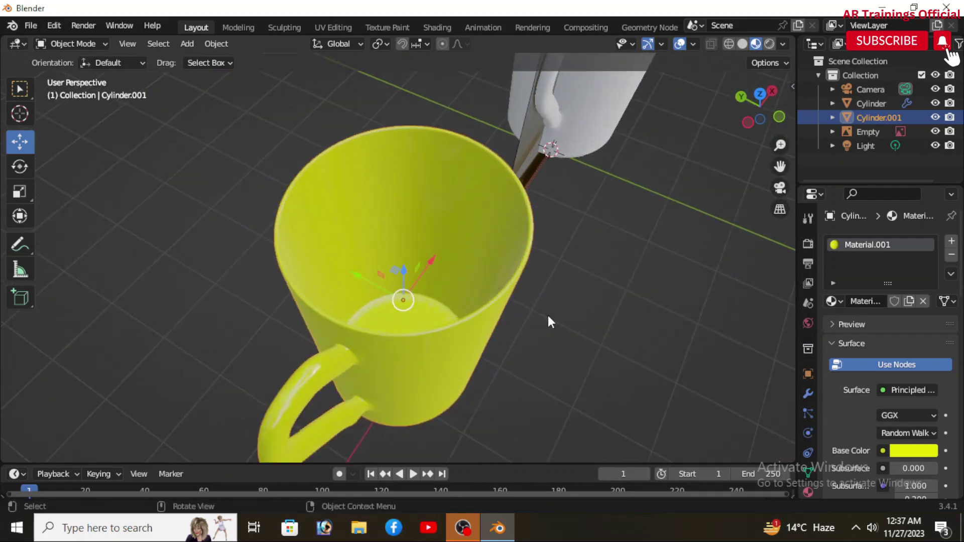
pyautogui.moveTo(486, 358)
pyautogui.mouseDown(button='middle')
pyautogui.moveTo(273, 301)
pyautogui.moveTo(321, 327)
pyautogui.moveTo(343, 320)
pyautogui.mouseUp(button='middle')
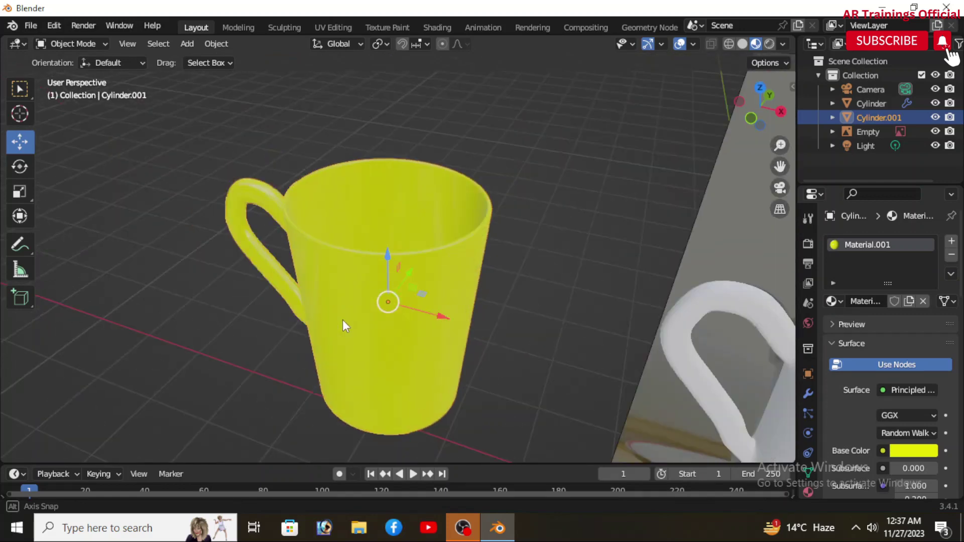
pyautogui.moveTo(391, 344); pyautogui.dragTo(438, 345, button='middle')
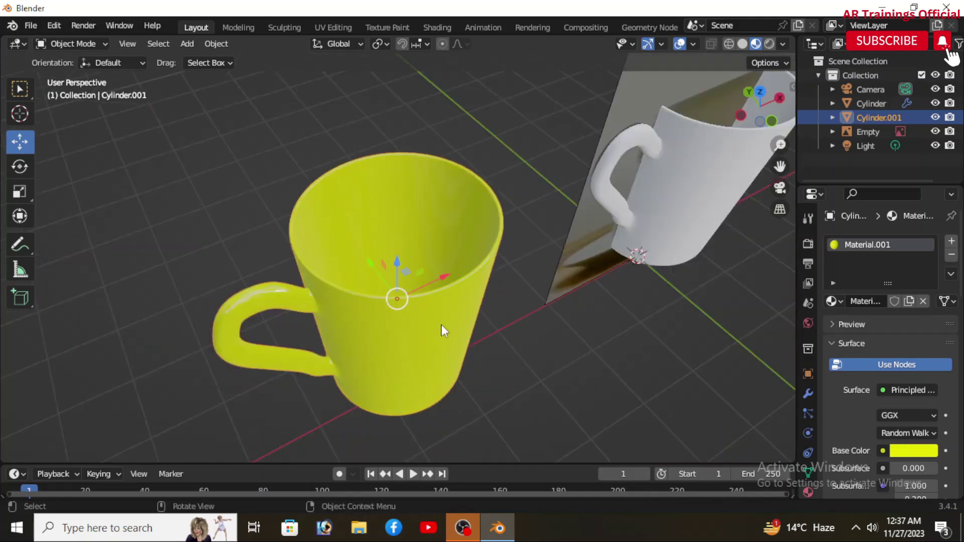
pyautogui.press('shift')
pyautogui.moveTo(429, 302); pyautogui.dragTo(360, 270, button='middle')
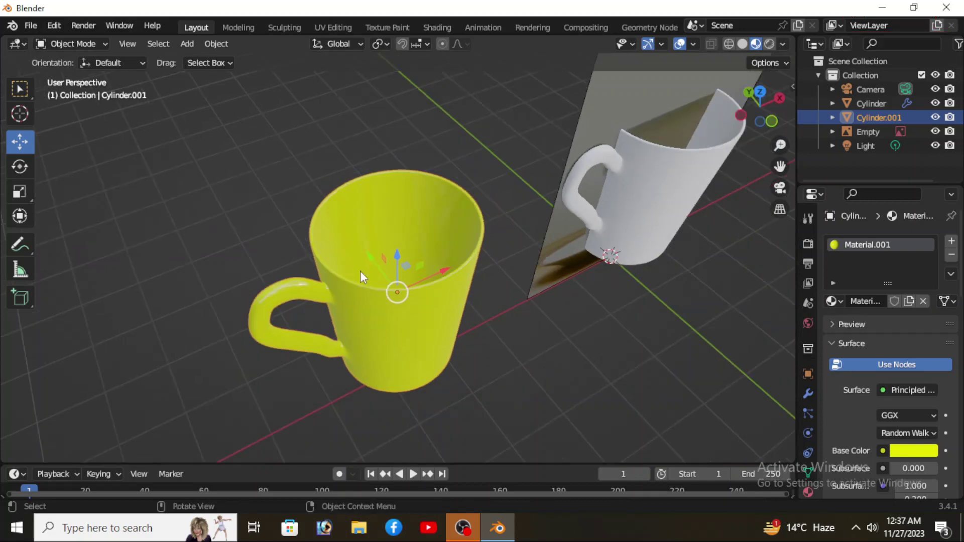
pyautogui.scroll(-3, 360, 270)
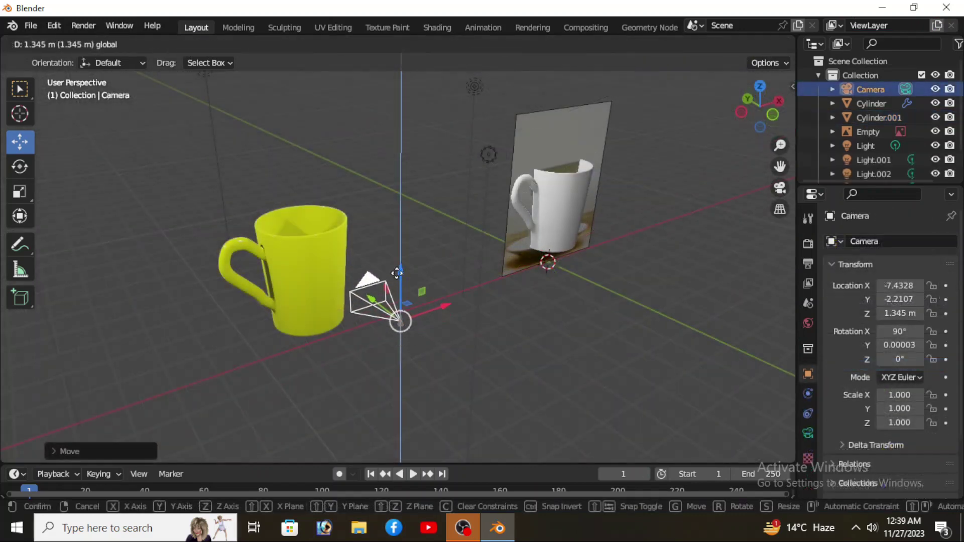
# Confirm the raised camera in Blender and create a new 1280 × 720 Photoshop document
pyautogui.click(397, 271)
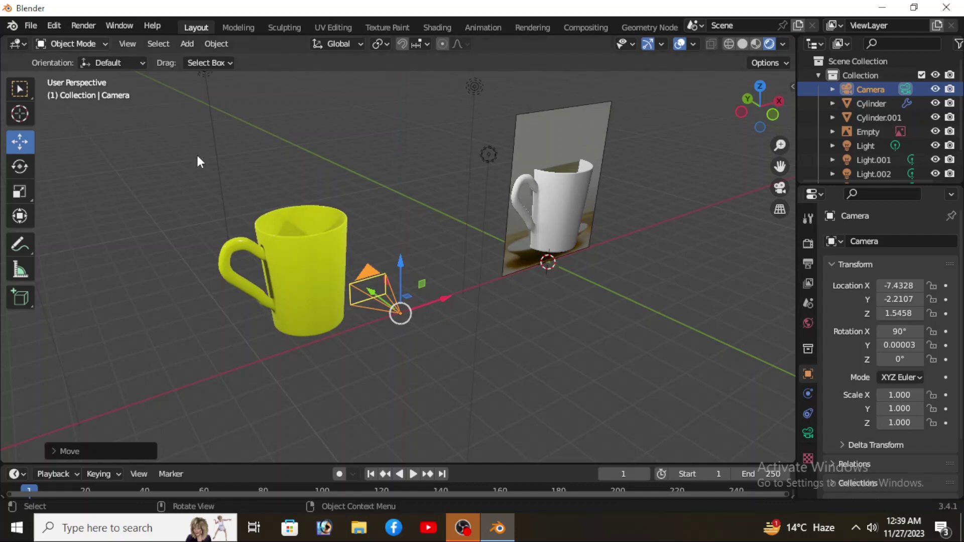
pyautogui.click(131, 43)
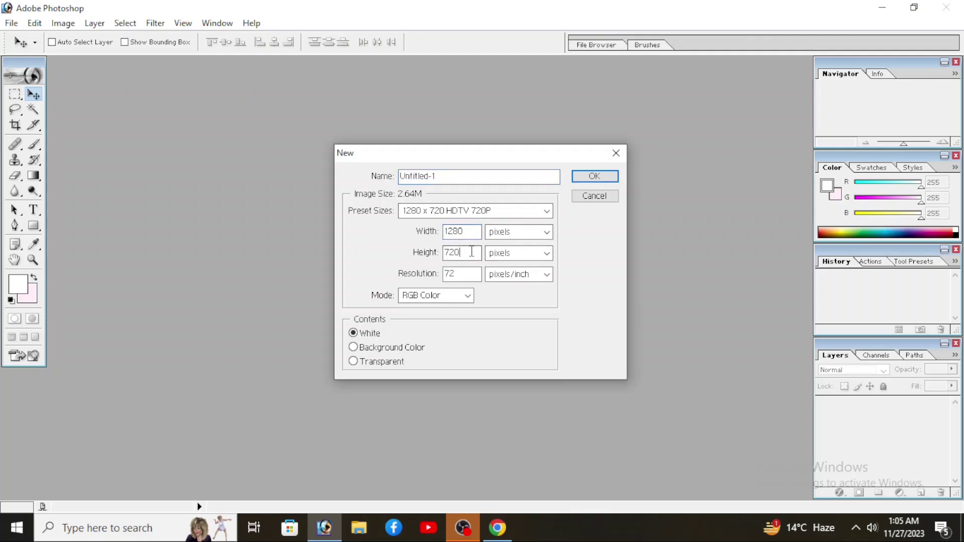
pyautogui.click(576, 176)
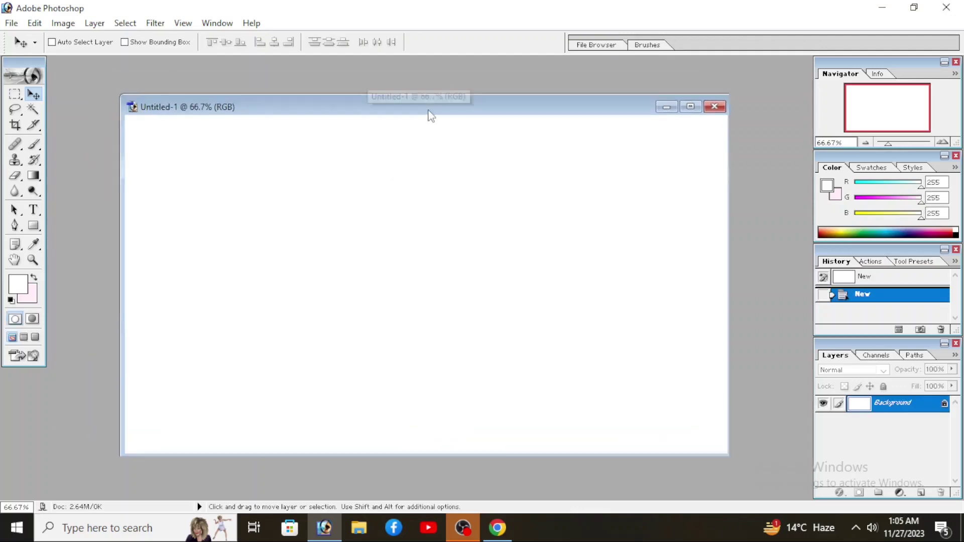
# Paste coffee cup.png into the document as a new layer, then copy the Starbucks logo
pyautogui.click(883, 7)
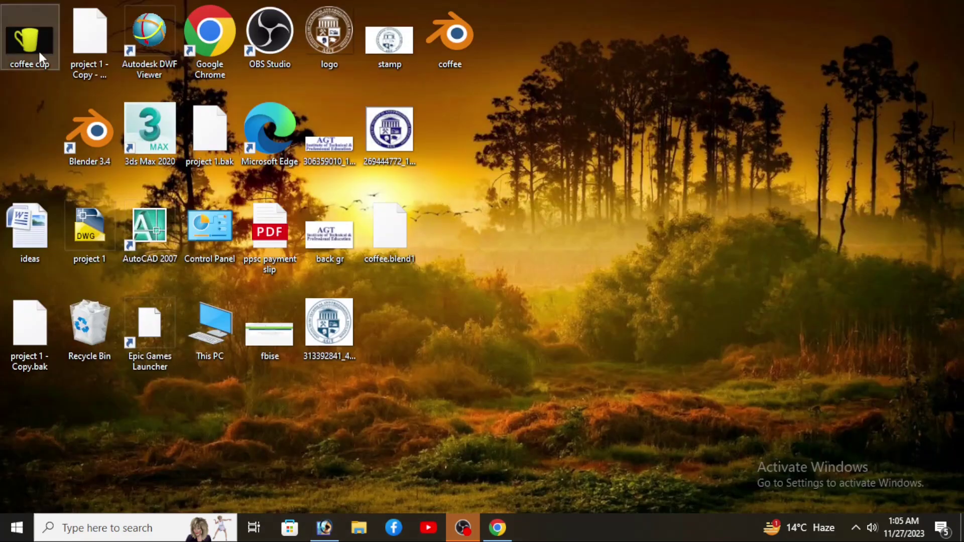
pyautogui.doubleClick(39, 53)
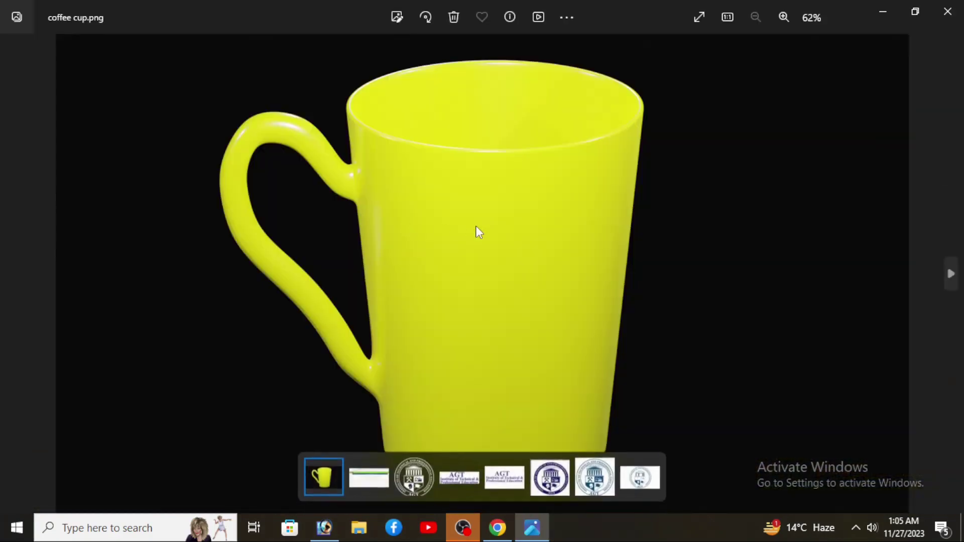
pyautogui.rightClick(478, 231)
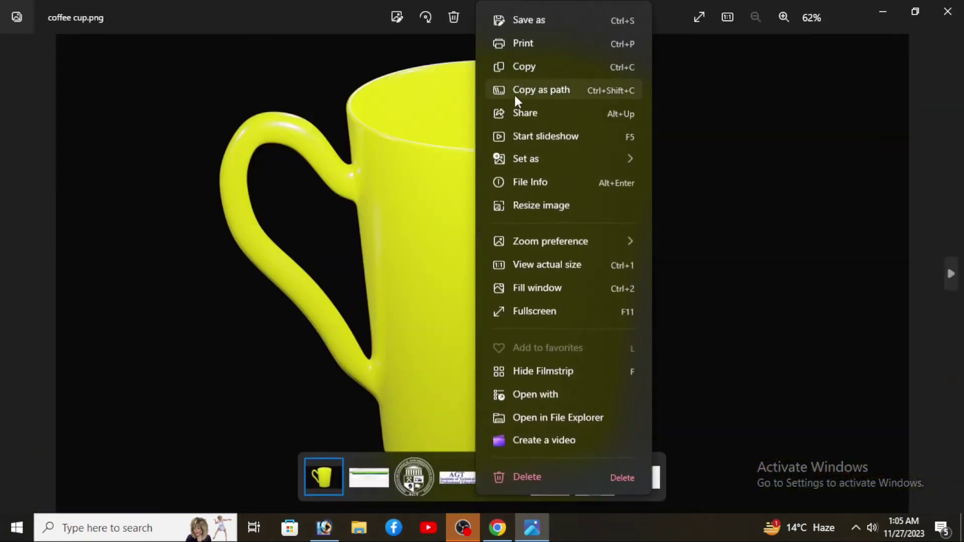
pyautogui.click(527, 71)
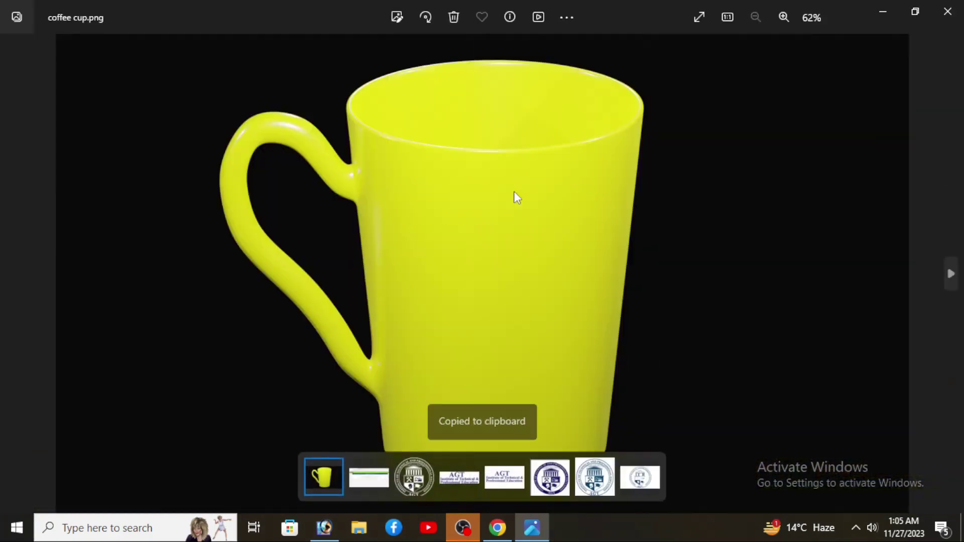
pyautogui.click(325, 527)
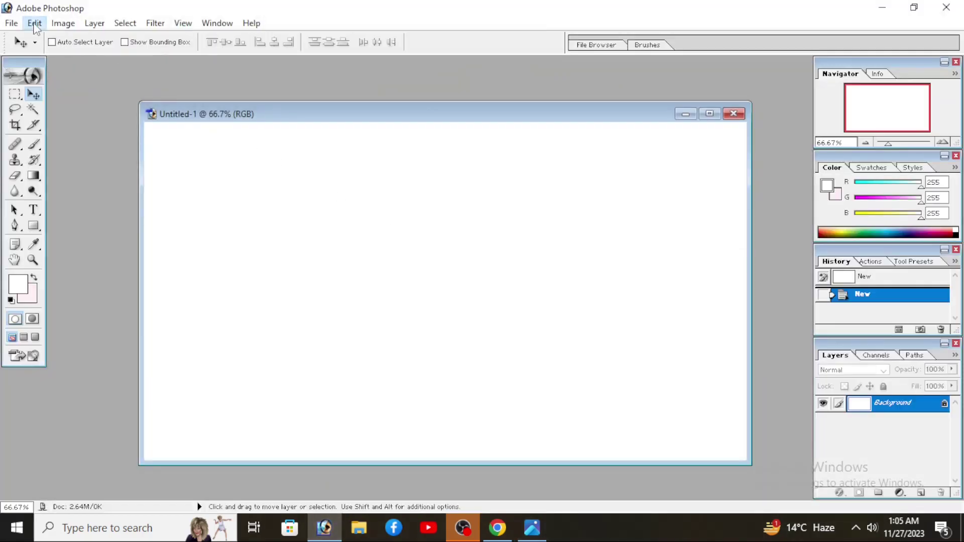
pyautogui.click(34, 23)
pyautogui.click(103, 159)
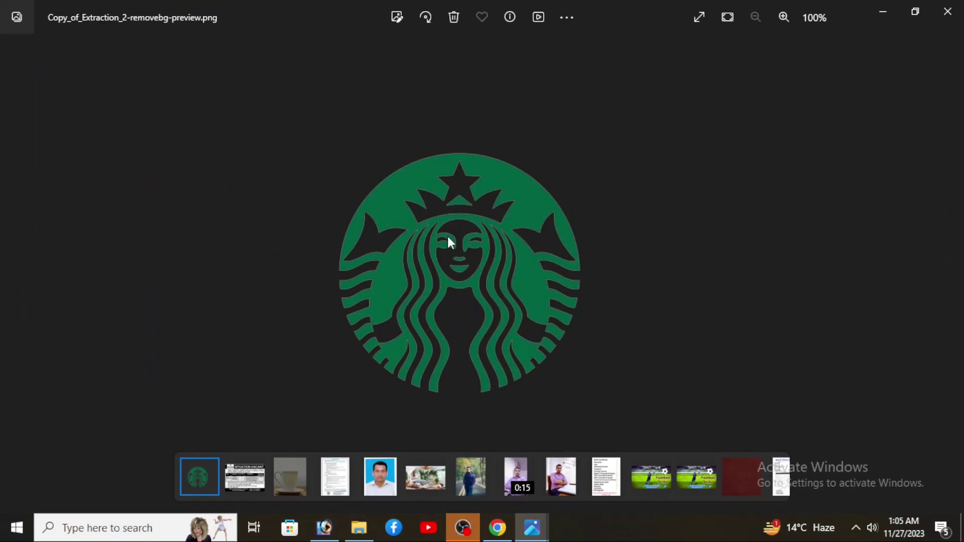
pyautogui.rightClick(447, 234)
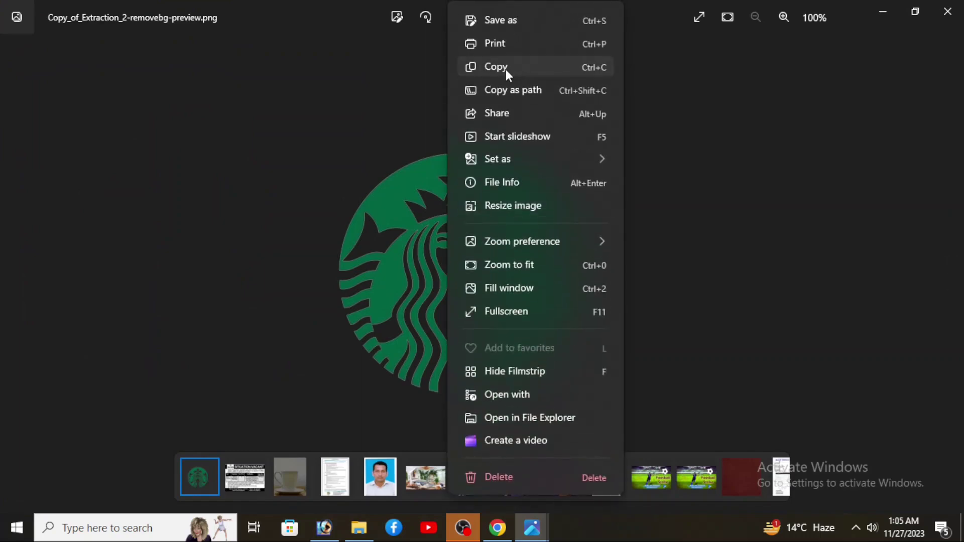
pyautogui.click(505, 69)
# Paste the Starbucks logo as a new layer and nudge it right over the mug
pyautogui.click(329, 532)
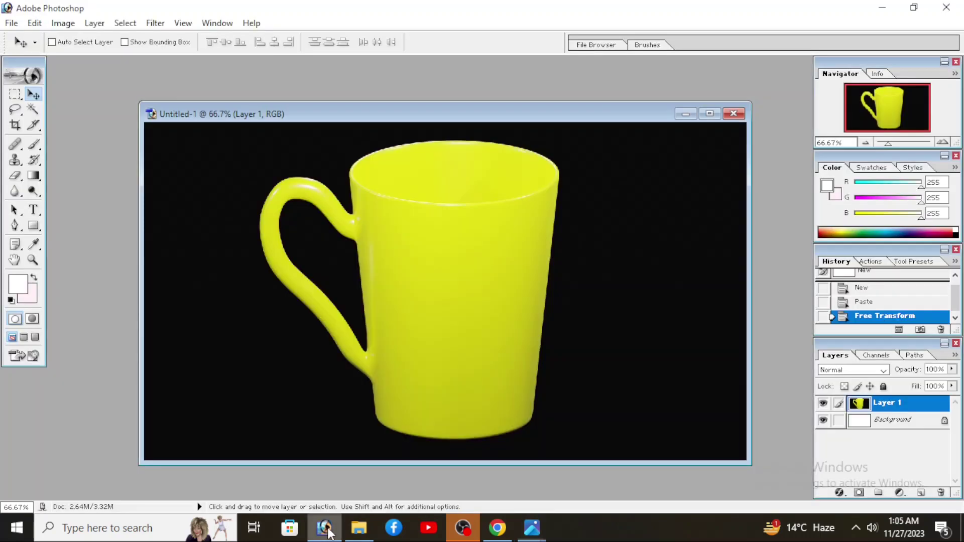
pyautogui.click(39, 25)
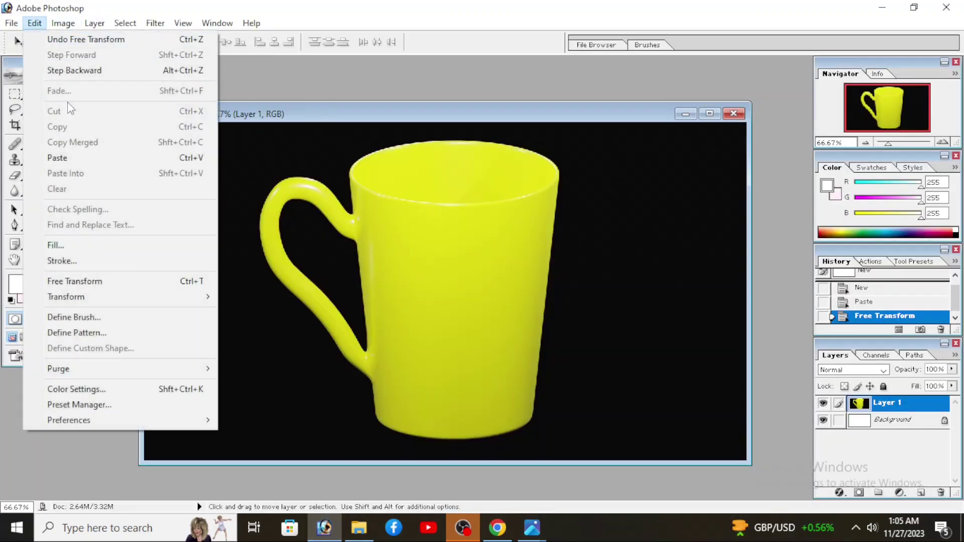
pyautogui.click(78, 158)
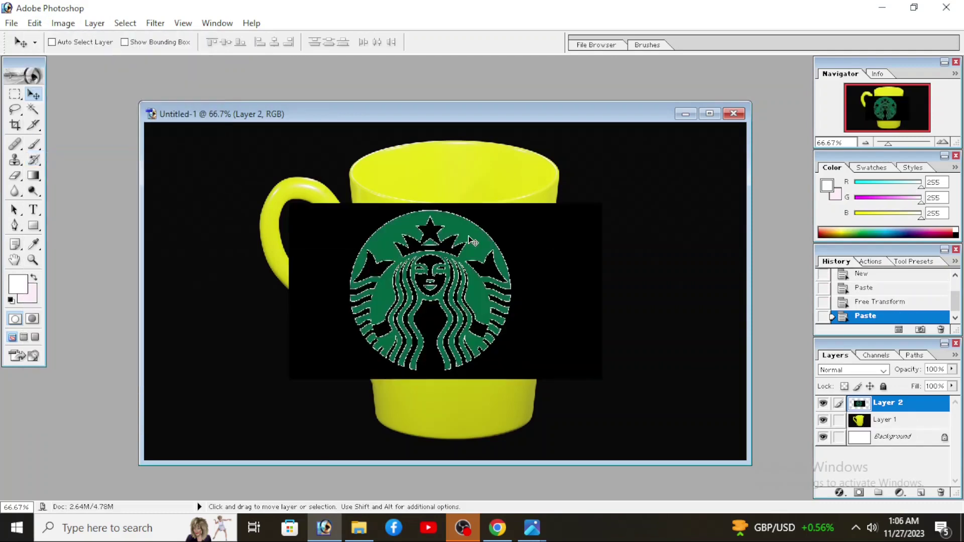
pyautogui.moveTo(476, 270); pyautogui.dragTo(497, 268)
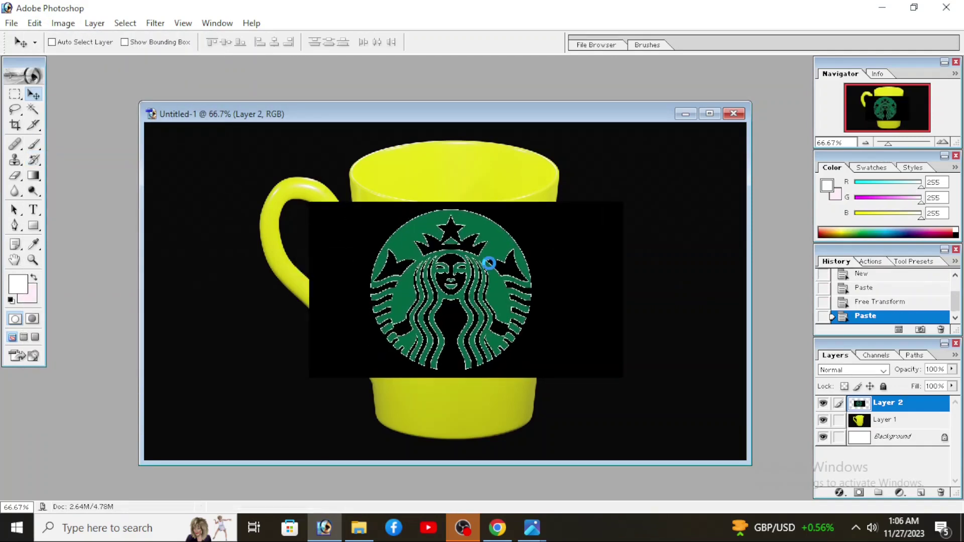
# Clear the logo's black background, crown and star areas with the Magic Wand, then deselect
pyautogui.click(33, 110)
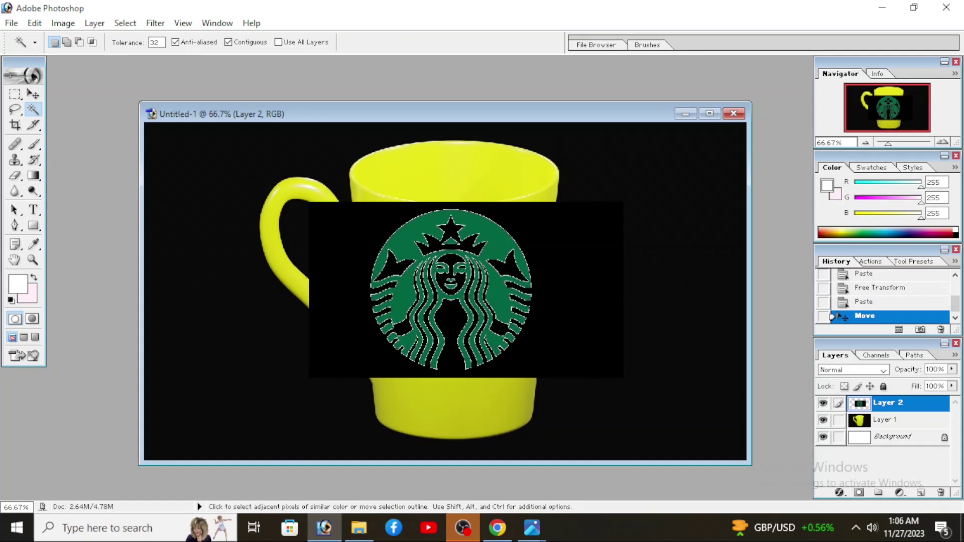
pyautogui.click(349, 239)
pyautogui.press('Delete')
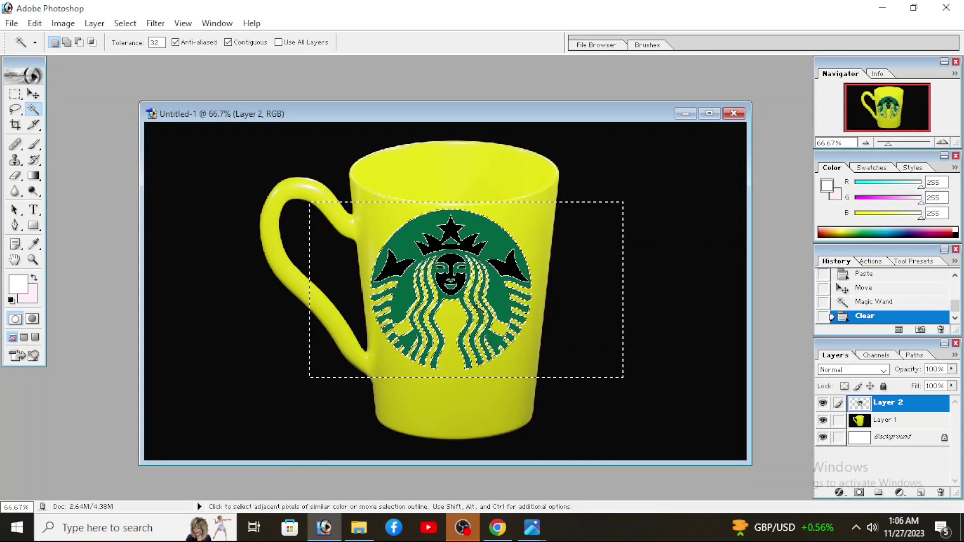
pyautogui.click(453, 232)
pyautogui.press('Delete')
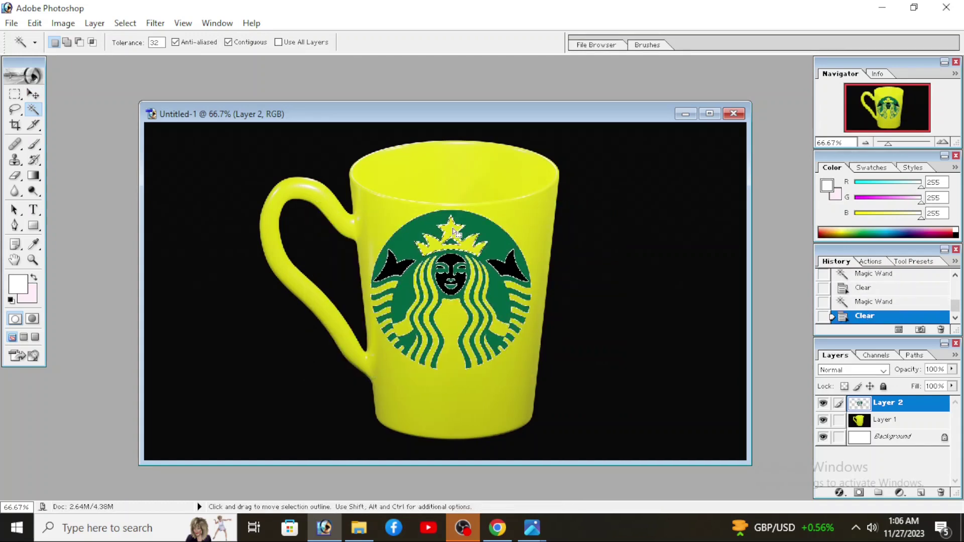
pyautogui.click(405, 264)
pyautogui.press('Delete')
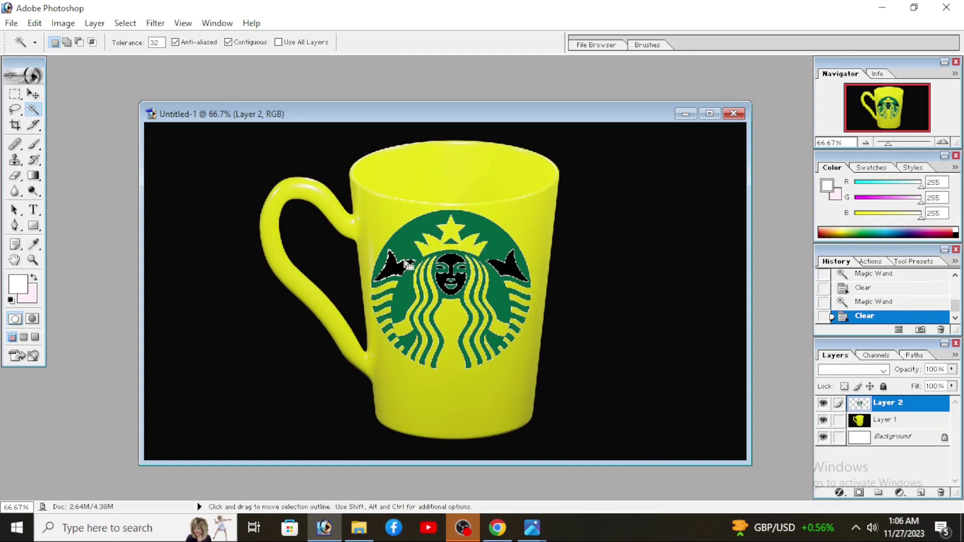
pyautogui.click(507, 269)
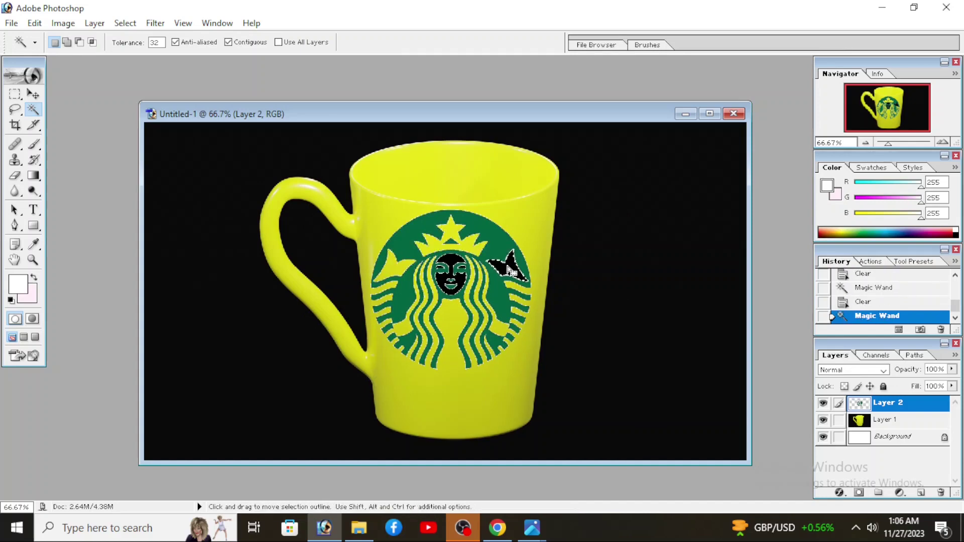
pyautogui.hotkey('ctrl', 'd')
pyautogui.hotkey('ctrl', 't')
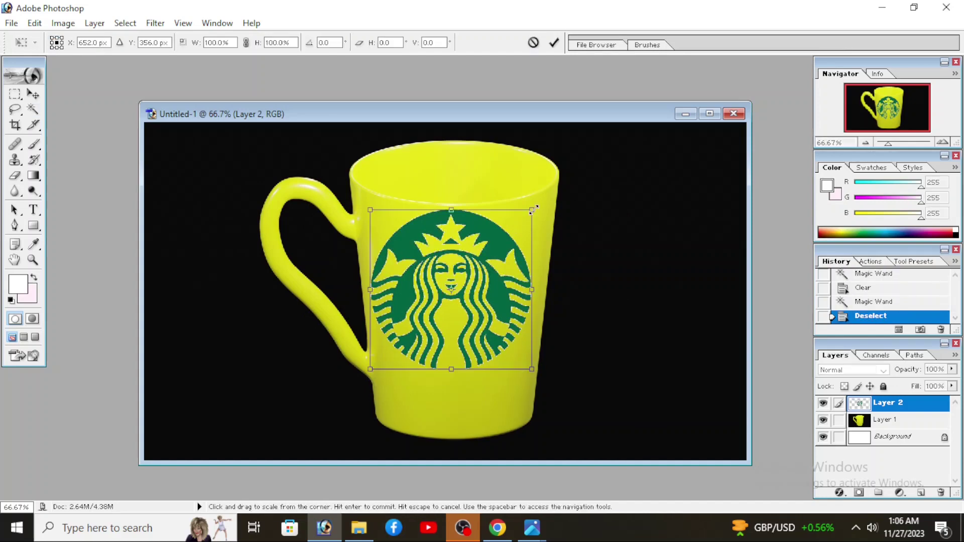
# Scale the logo to about 83.3% × 80.6% and centre it on the mug body
pyautogui.moveTo(532, 210); pyautogui.dragTo(505, 241)
pyautogui.moveTo(460, 311); pyautogui.dragTo(481, 315)
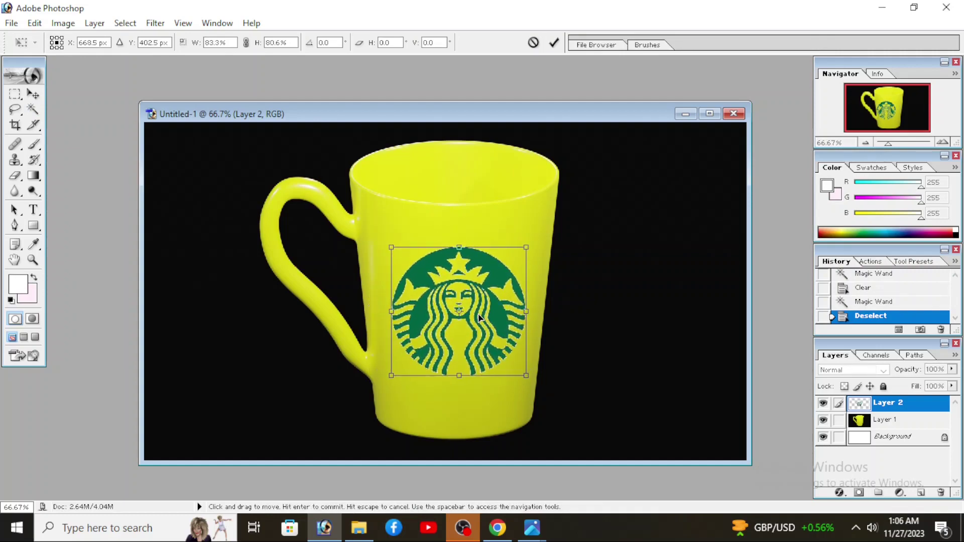